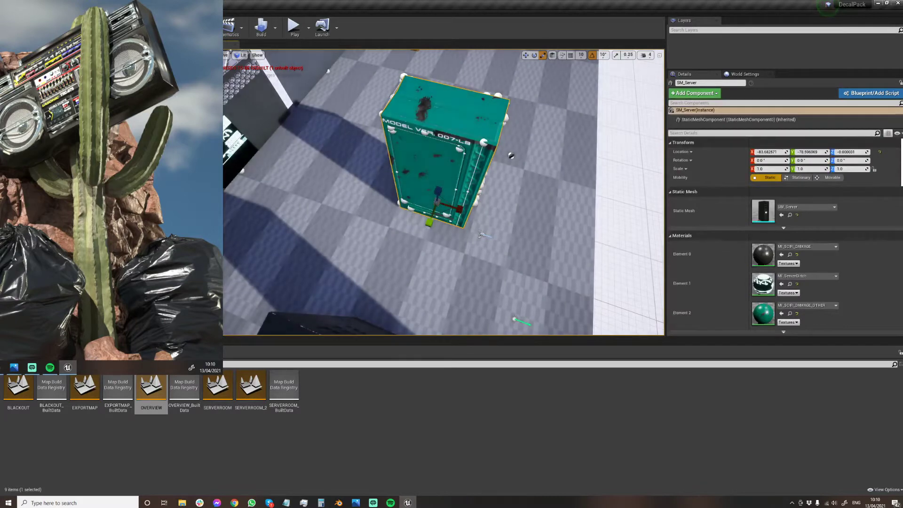
Select the server with all its decal parts in the OVERVIEW level and try to switch to the EXPORTMAP level.
click(387, 168)
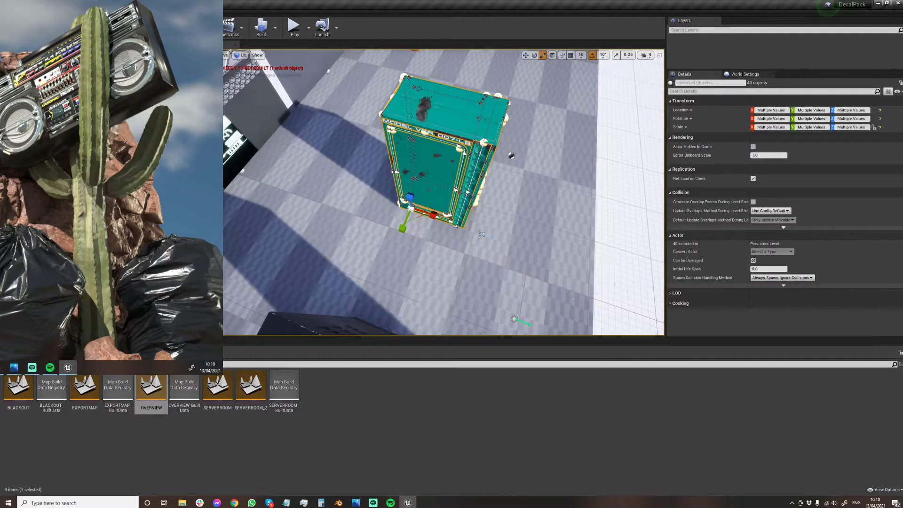
key(w)
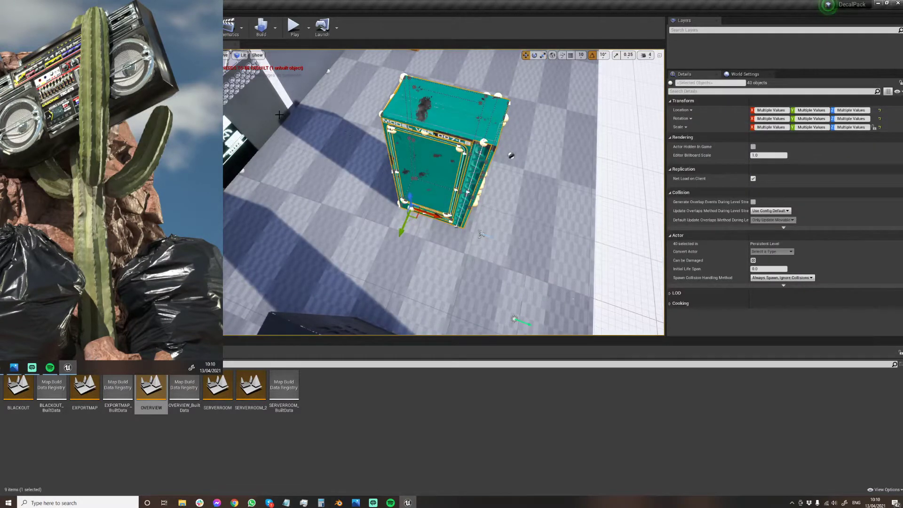
double_click(83, 392)
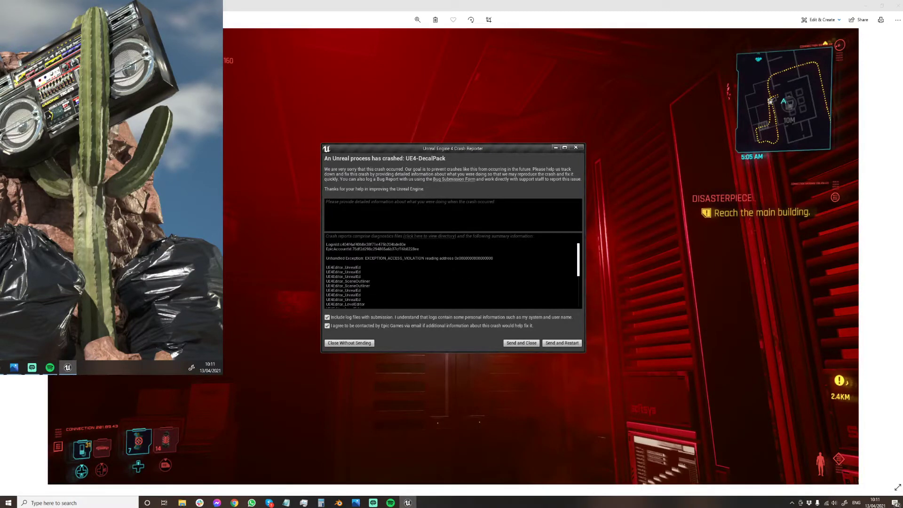
Reopen the DecalPack project after the crash and load the OVERVIEW level.
click(576, 148)
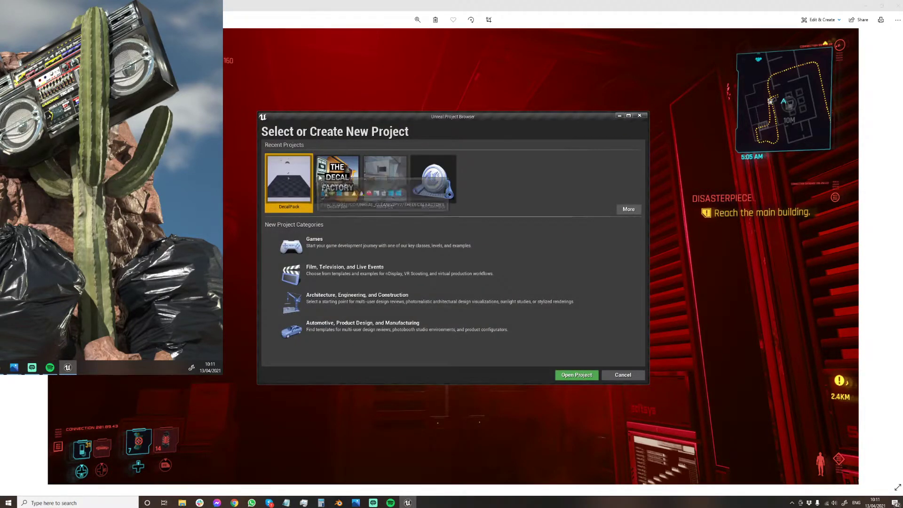
double_click(289, 184)
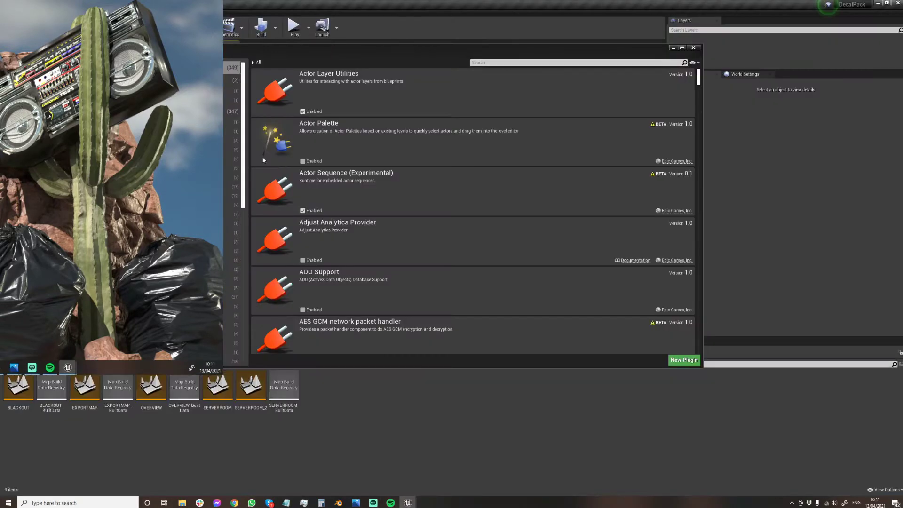
click(693, 47)
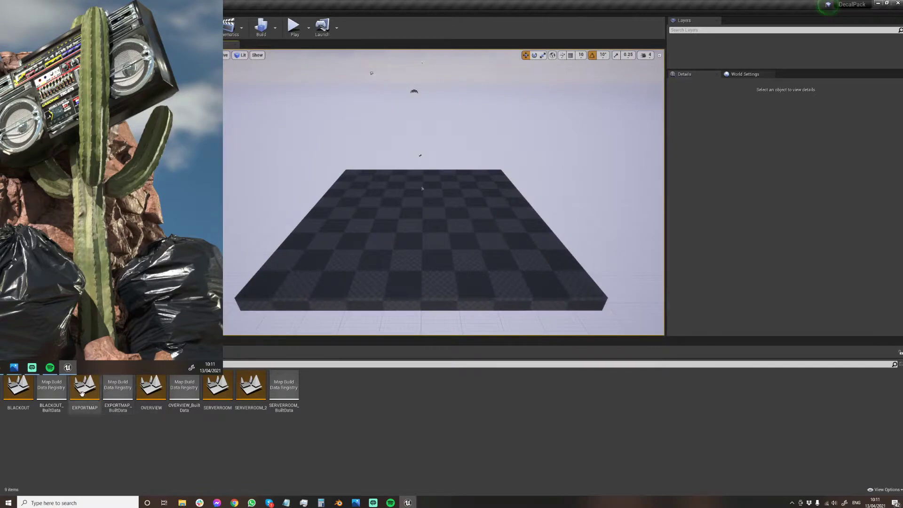
double_click(151, 388)
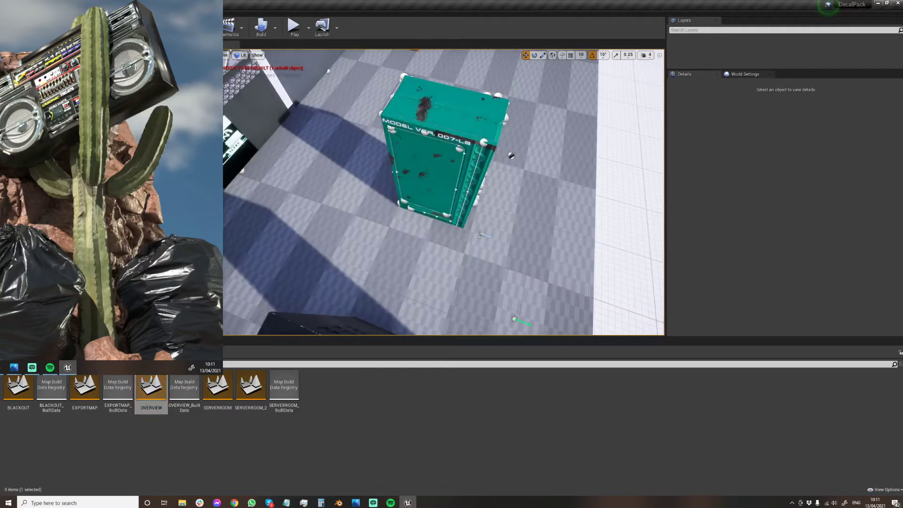
Copy all BP_01MasterLinesAdjustableWidth blueprints on the server from OVERVIEW into the EXPORTMAP level.
click(506, 118)
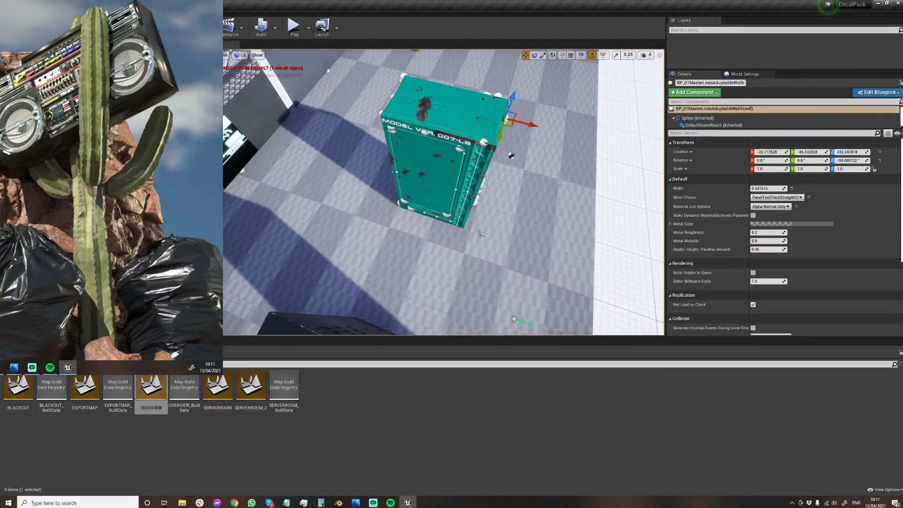
key(shift+e)
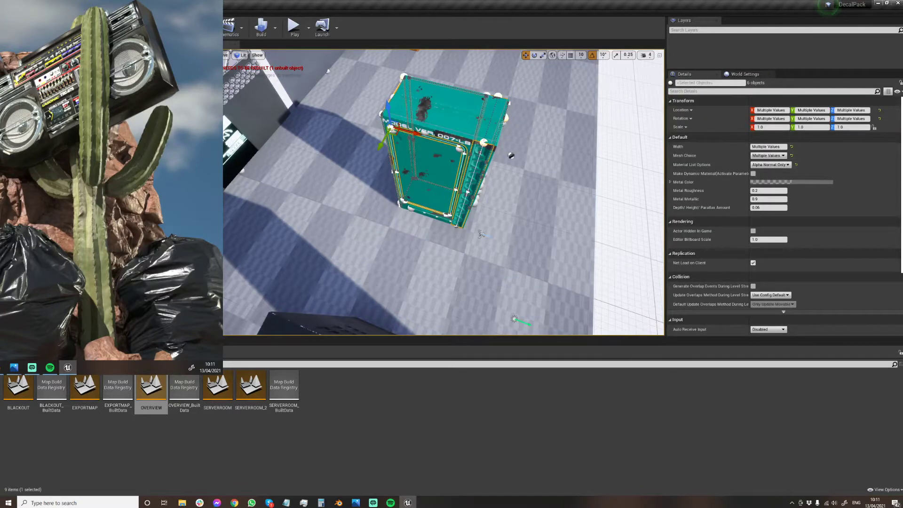
click(218, 406)
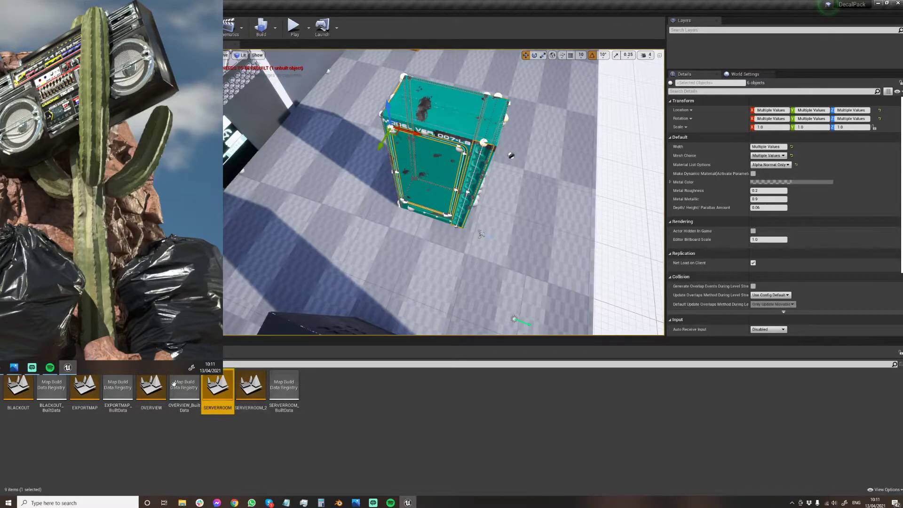
double_click(85, 390)
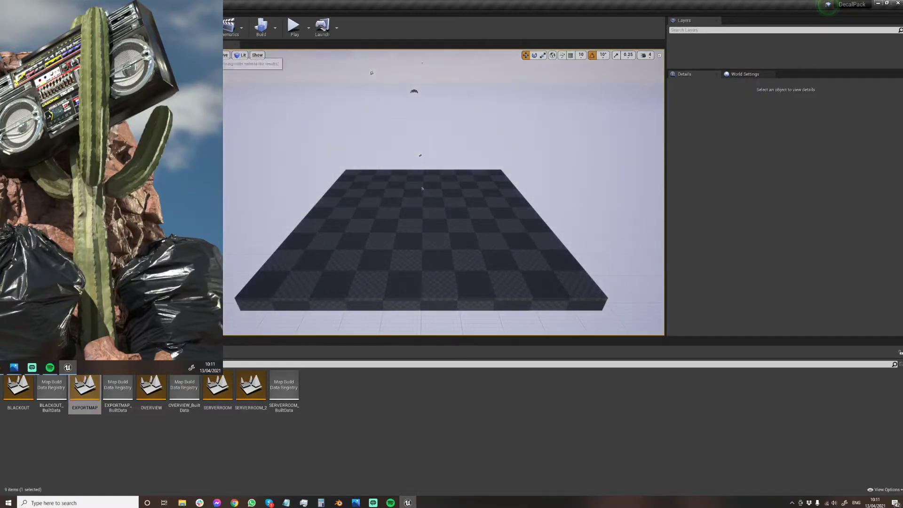
key(ctrl+v)
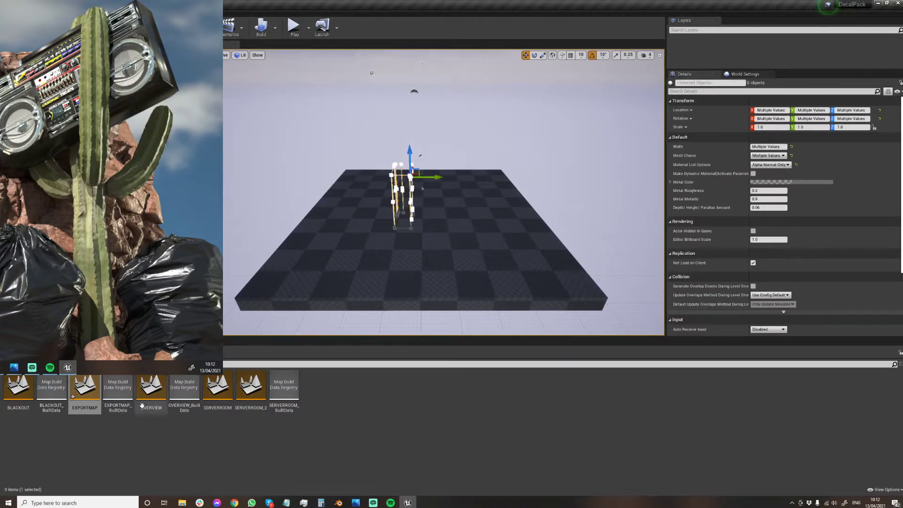
Save EXPORTMAP, then copy all the server's decal blueprints from the OVERVIEW level into it.
double_click(151, 390)
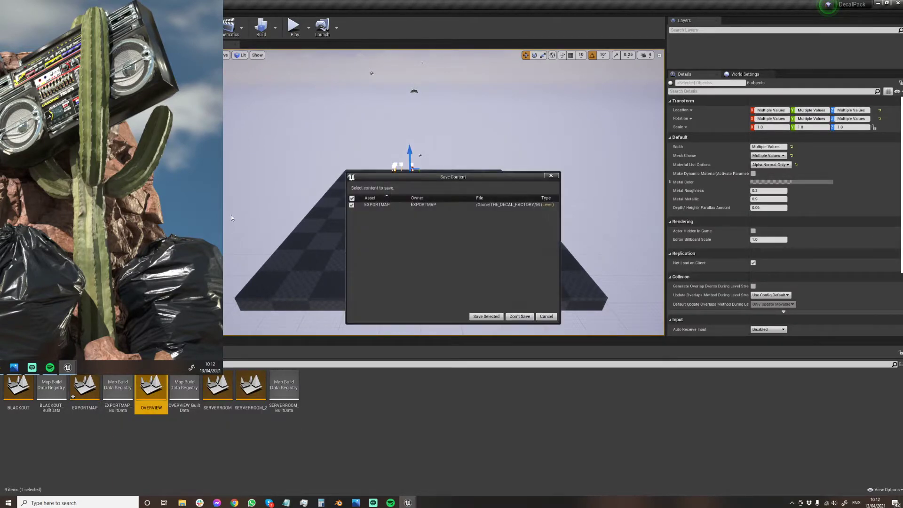
click(486, 316)
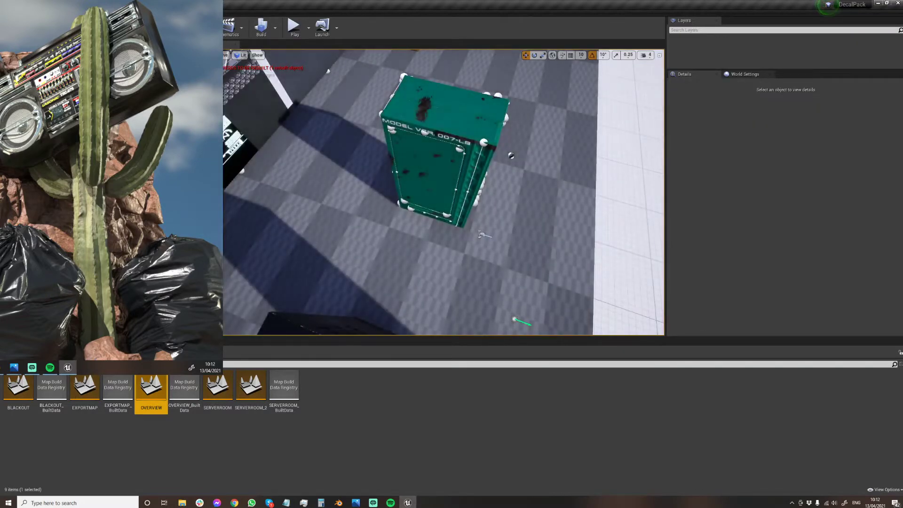
click(393, 97)
key(shift+e)
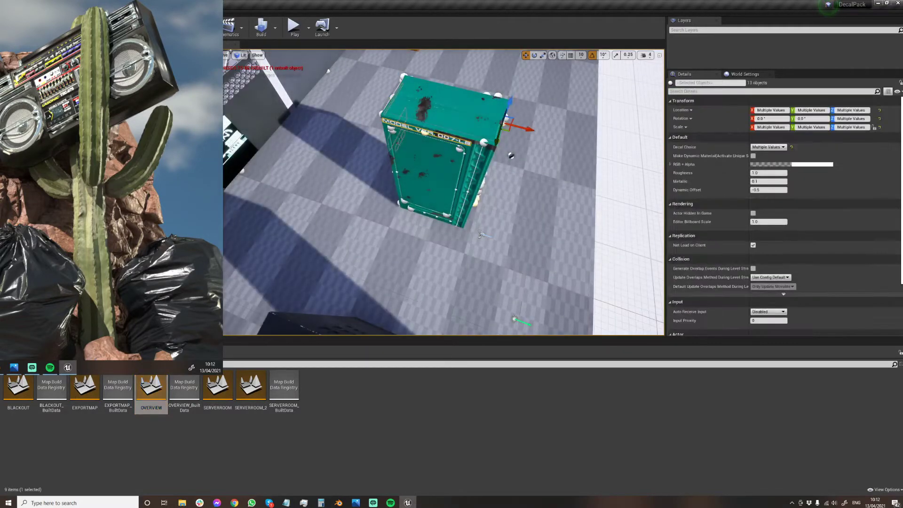
double_click(85, 386)
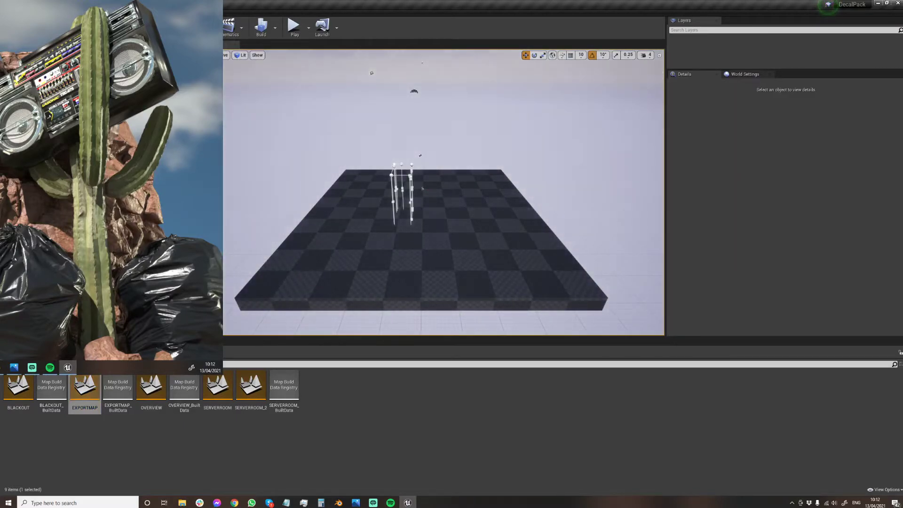
key(ctrl+v)
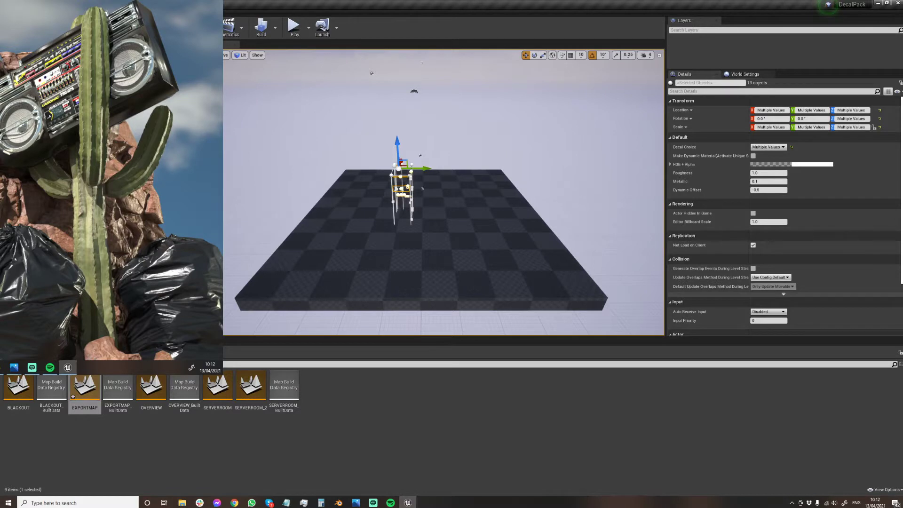
Save EXPORTMAP again and copy all the server's nuts-and-bolts part blueprints from OVERVIEW into it.
double_click(151, 386)
click(486, 316)
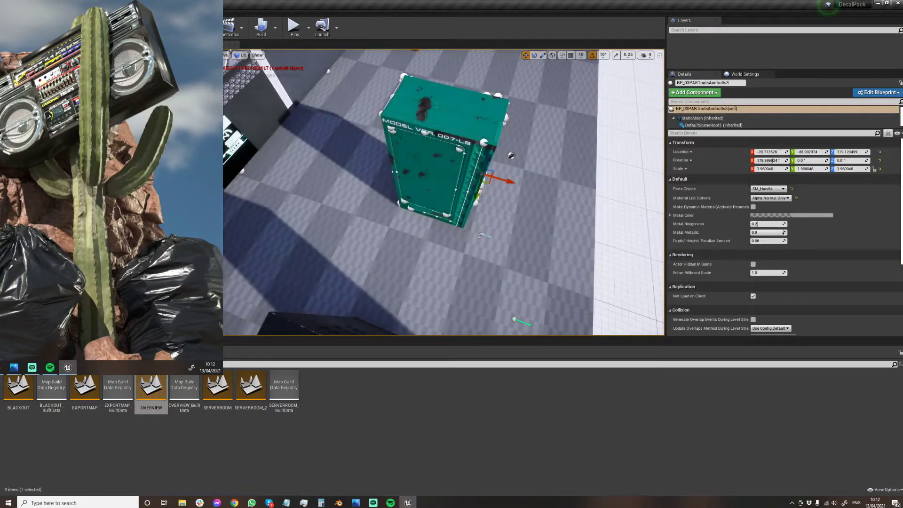
key(ctrl+z)
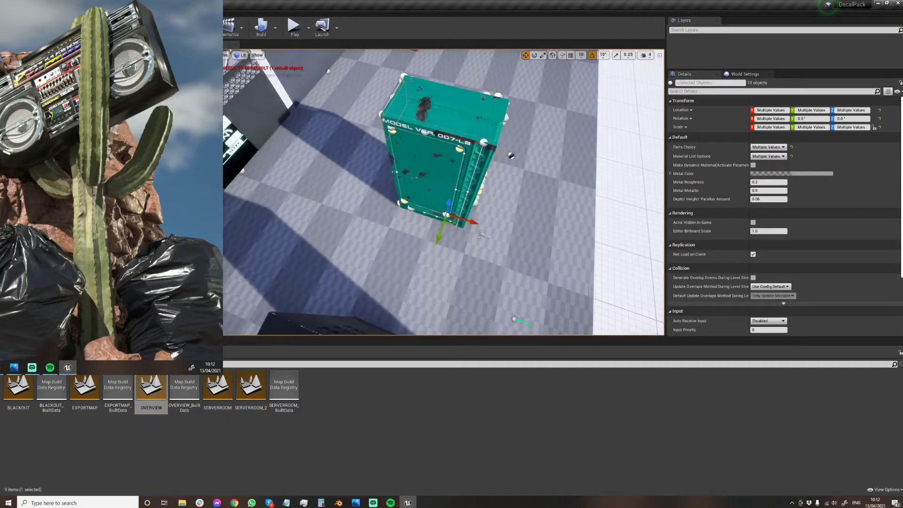
double_click(85, 389)
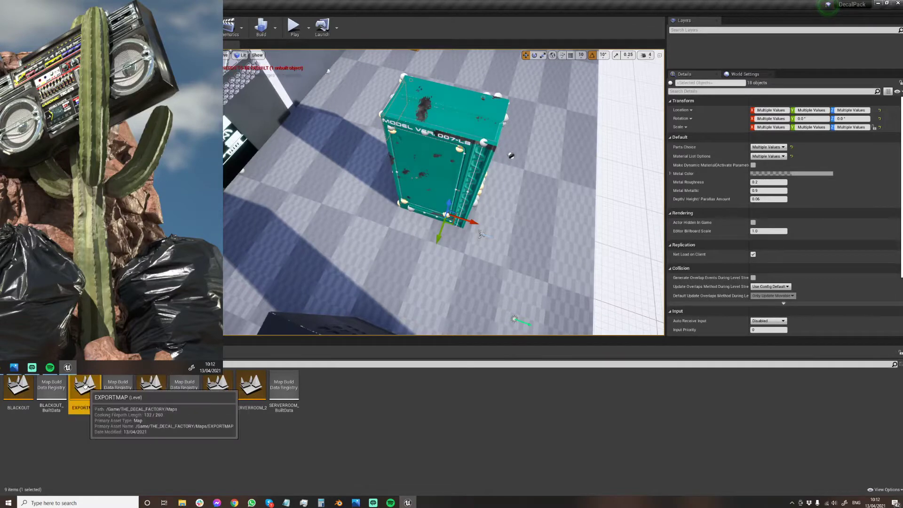
click(422, 188)
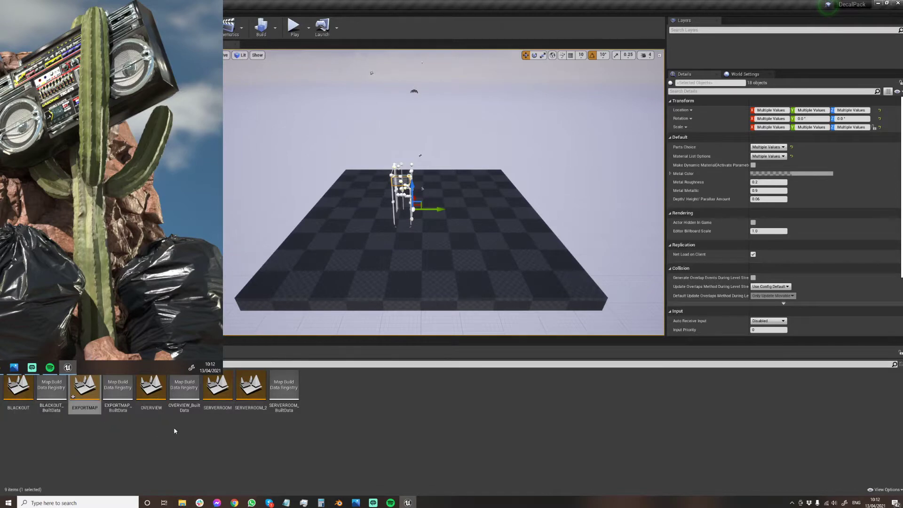
Copy the server mesh with its extendable vent pieces at the top and base from OVERVIEW into EXPORTMAP.
click(149, 393)
double_click(149, 392)
click(520, 316)
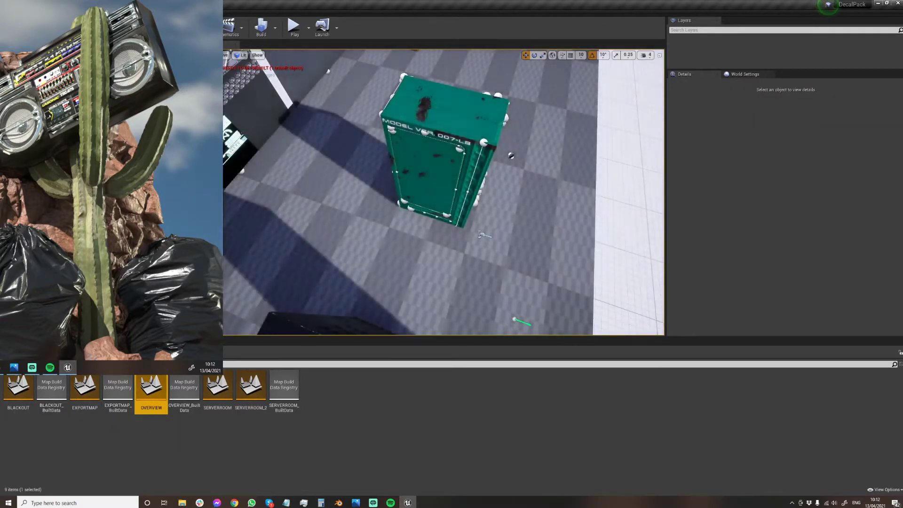
click(480, 101)
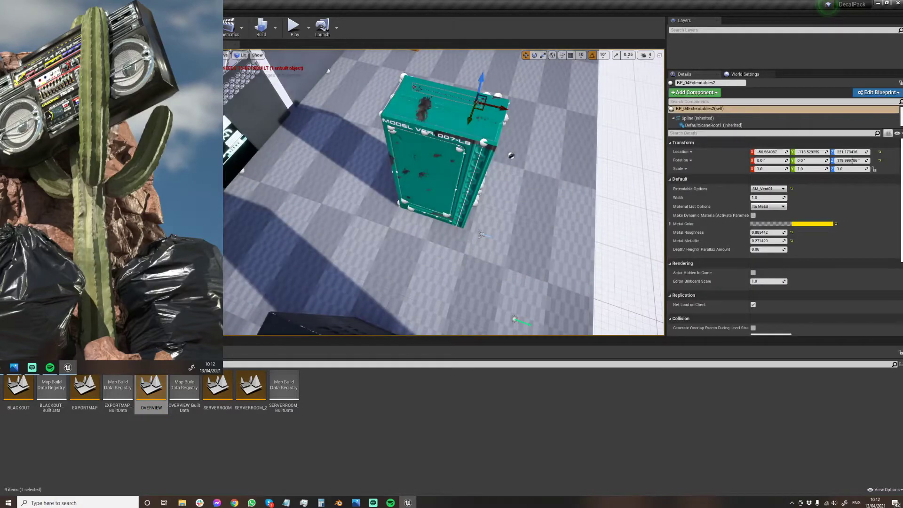
ctrl+click(429, 162)
ctrl+click(430, 215)
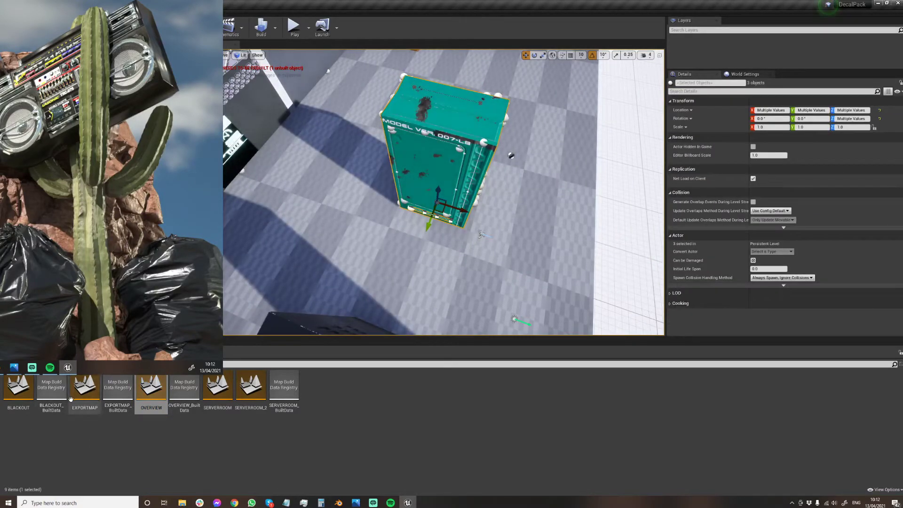
double_click(85, 388)
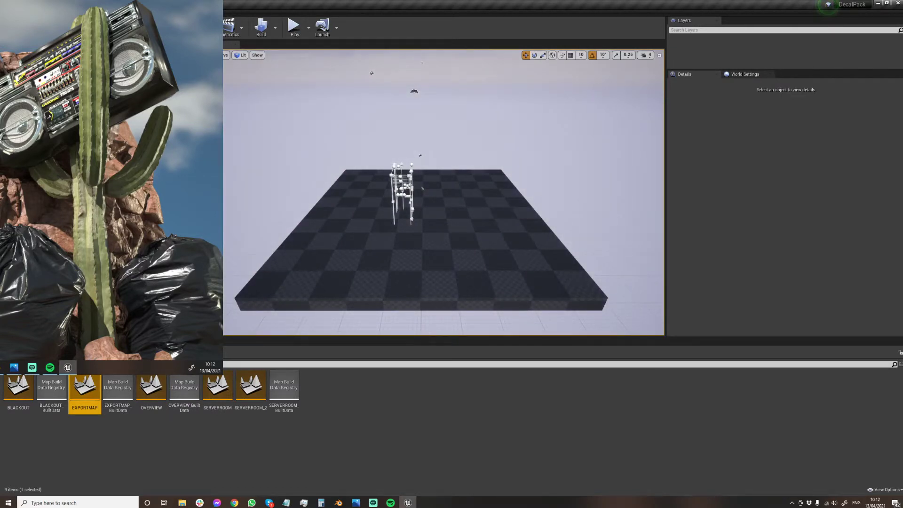
key(ctrl+v)
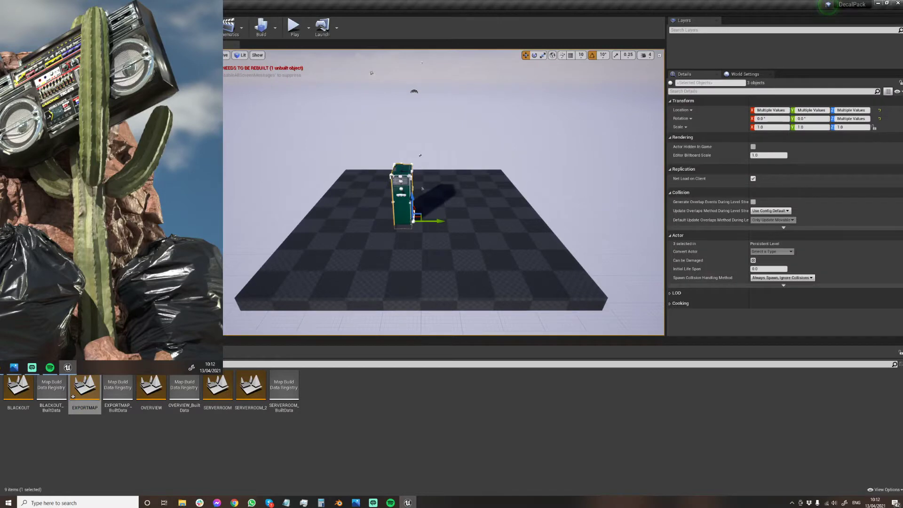
Delete the checkered floor beneath the pasted server in EXPORTMAP.
mouse_move(443, 207)
right_down()
mouse_move(444, 193)
mouse_move(399, 202)
mouse_move(555, 200)
mouse_move(454, 202)
mouse_move(513, 212)
mouse_move(451, 211)
right_up()
click(361, 156)
click(367, 212)
right_drag(366, 212, 250, 203)
right_drag(377, 157, 270, 173)
click(286, 163)
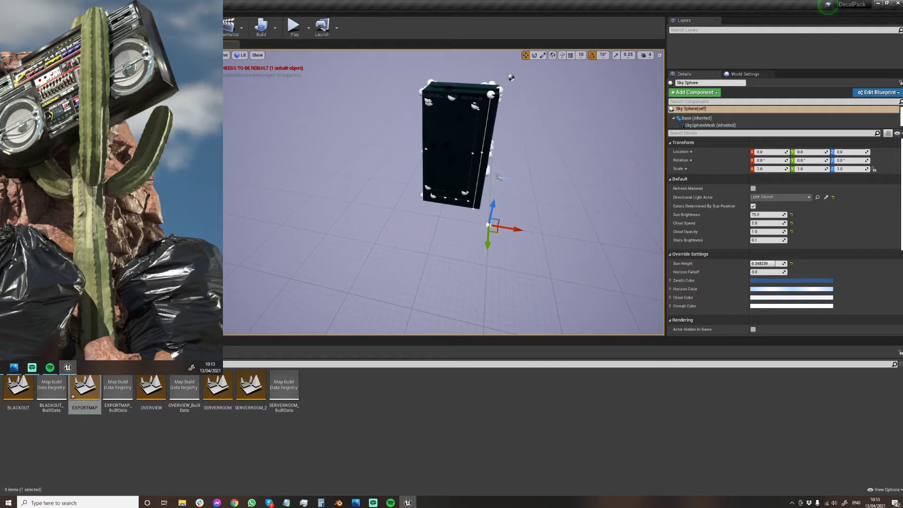
Select all the adjustable-width line blueprints on the server to check them, and clear the selection.
click(500, 90)
key(shift+e)
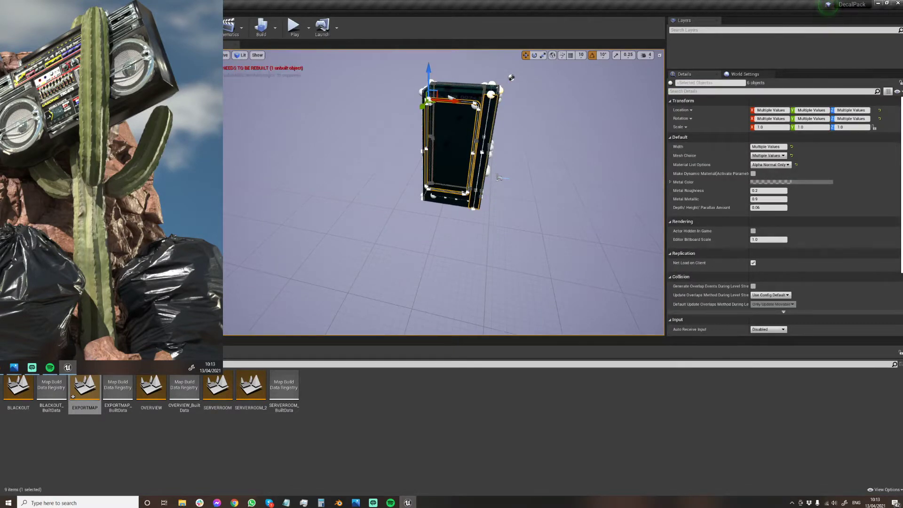
key(Escape)
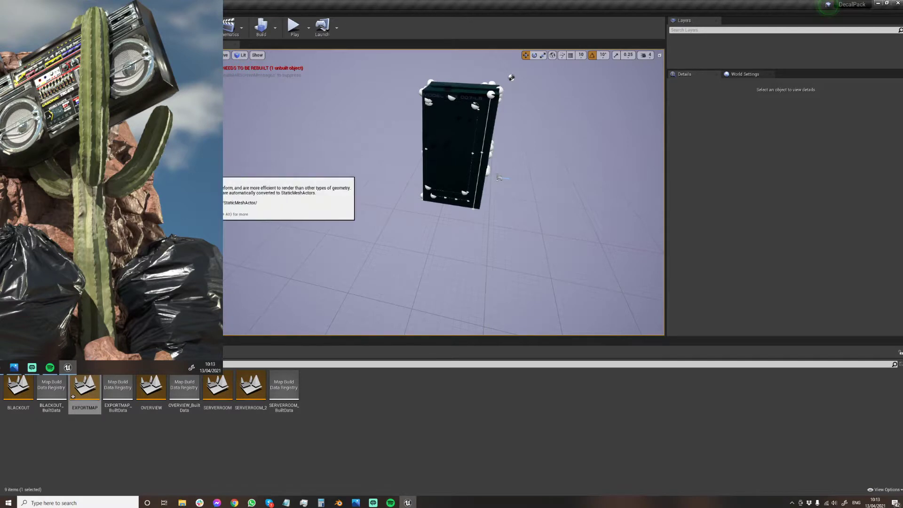
Add a basic sphere to the level and set its location to 0, 0, 0.
drag(211, 169, 343, 218)
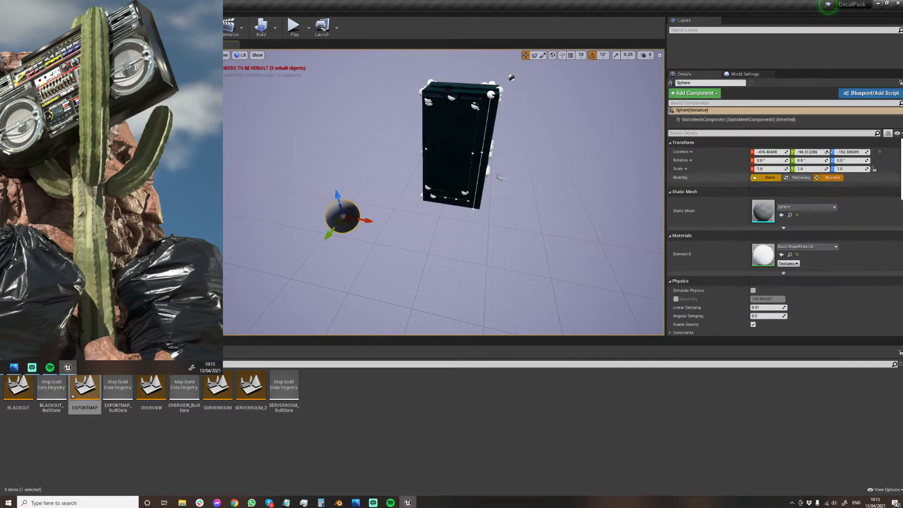
click(769, 152)
text(0)
key(Tab)
text(0)
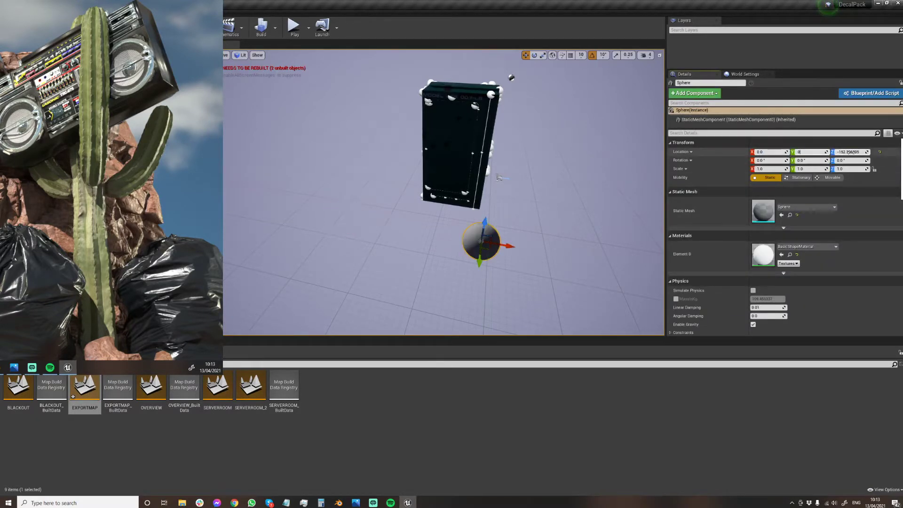
key(Tab)
text(0)
key(Return)
Select the server with all its decal parts and move the group in the top view so it centres on the origin sphere.
right_drag(578, 188, 560, 164)
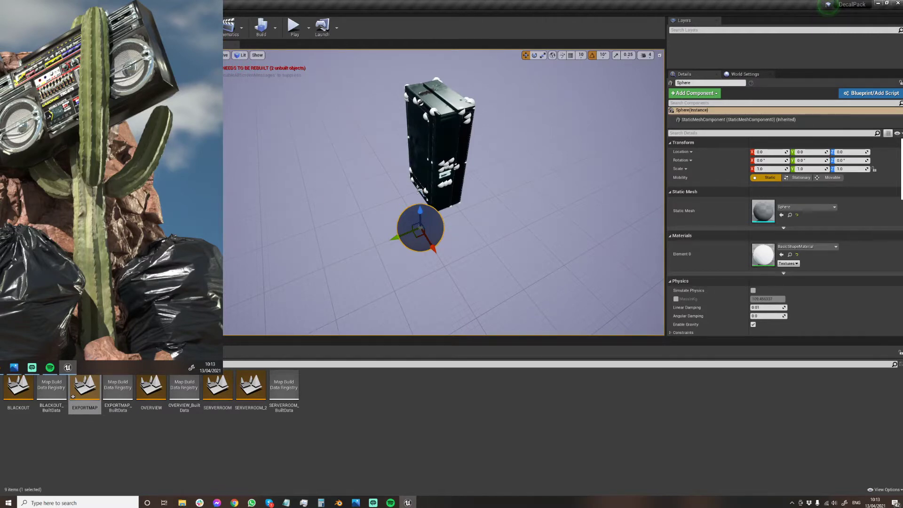
click(440, 145)
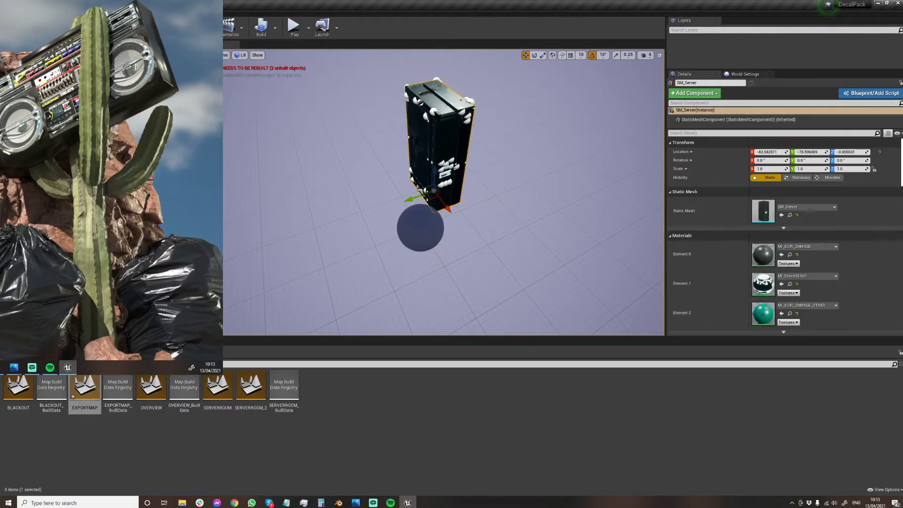
click(455, 165)
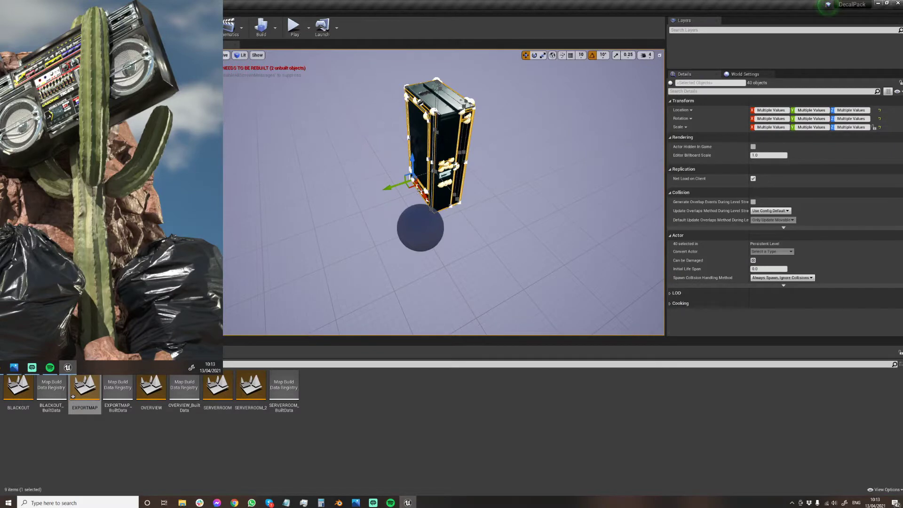
click(226, 55)
click(244, 75)
right_drag(347, 226, 378, 119)
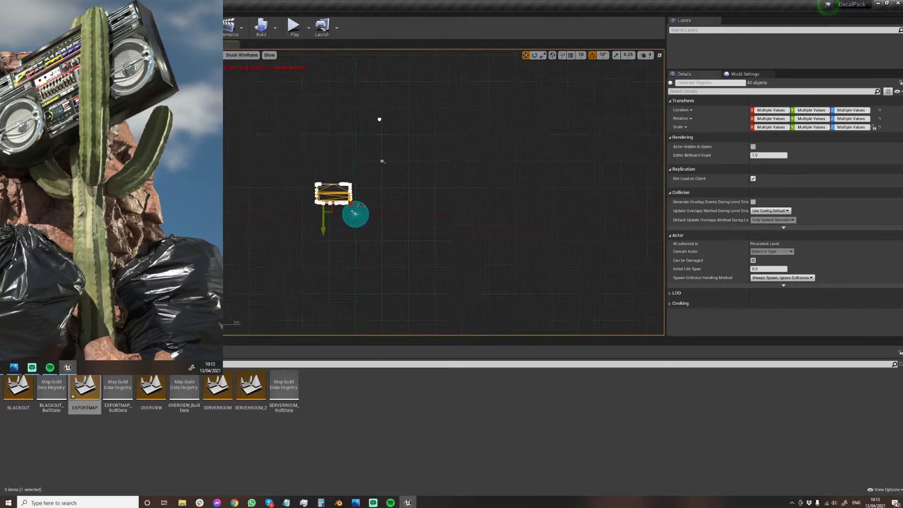
scroll(326, 204, up, 3)
right_drag(342, 201, 336, 182)
scroll(361, 194, up, 3)
drag(336, 182, 385, 231)
Check the server's alignment with the origin sphere from base to top in a side wireframe view, and return to the perspective view.
click(210, 55)
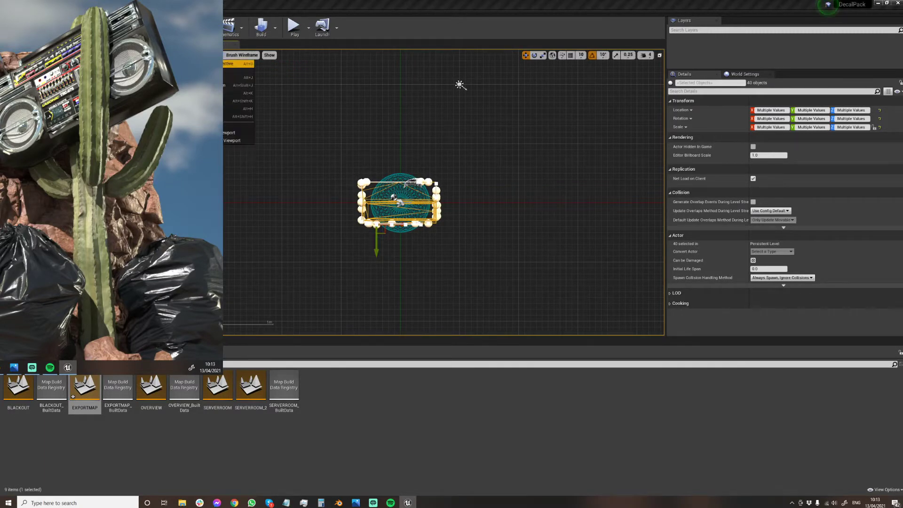
click(249, 109)
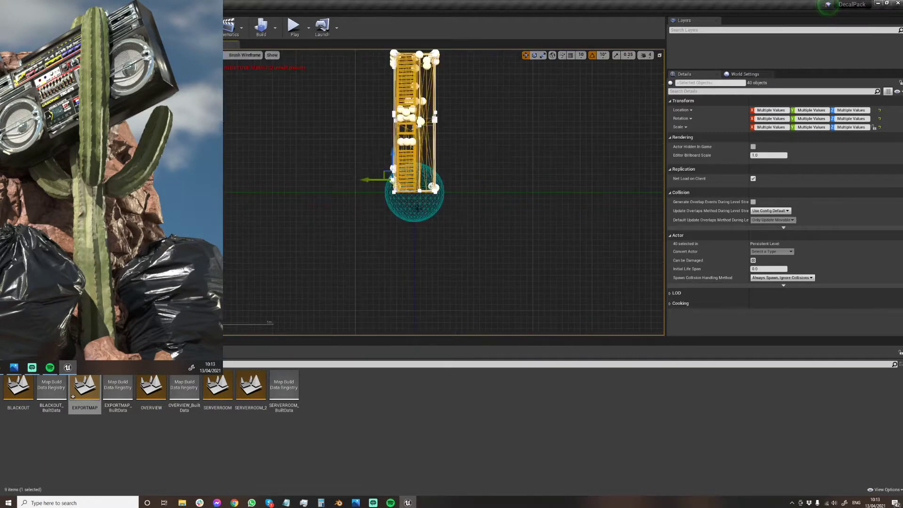
scroll(394, 213, up, 6)
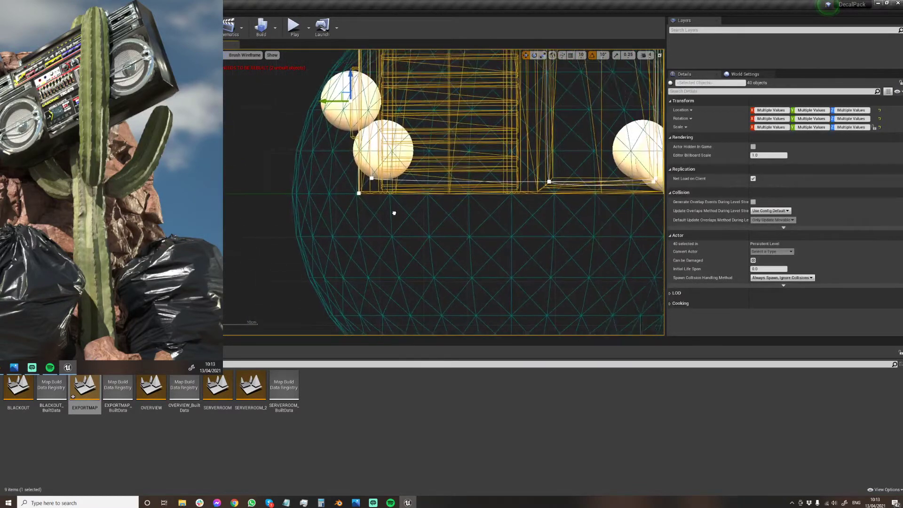
scroll(394, 213, down, 7)
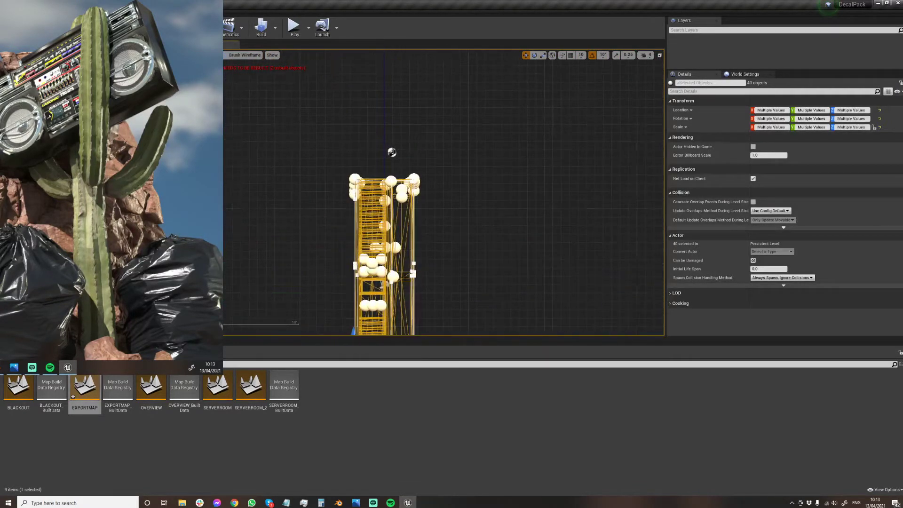
scroll(408, 188, up, 2)
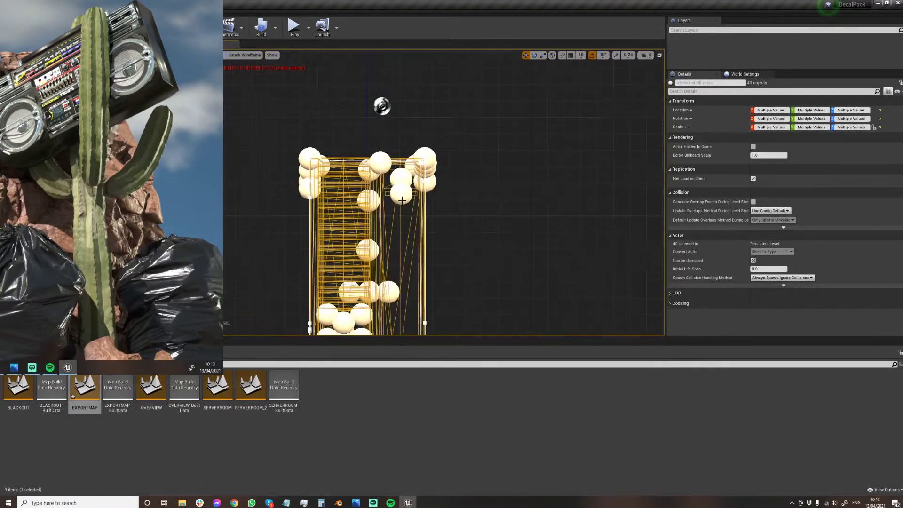
click(231, 55)
click(234, 64)
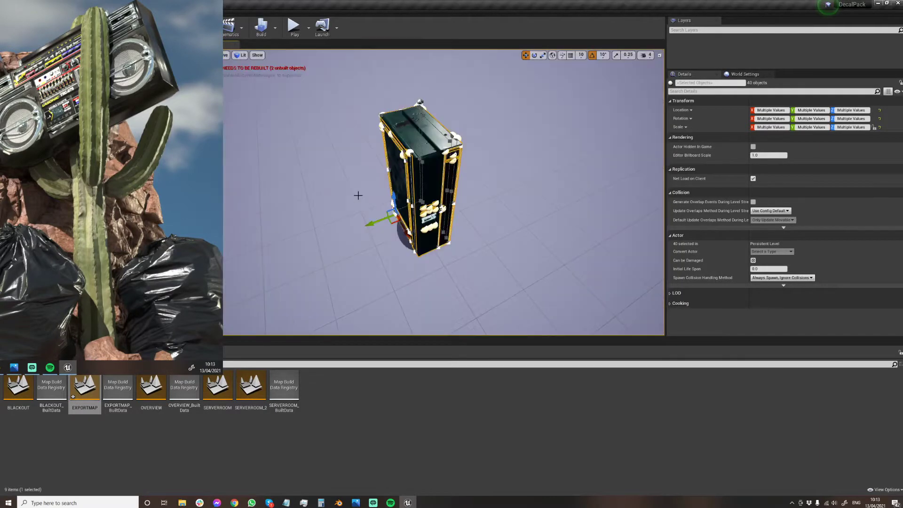
Save the EXPORTMAP level, build its lighting, and close the resulting message log.
click(345, 179)
key(ctrl+s)
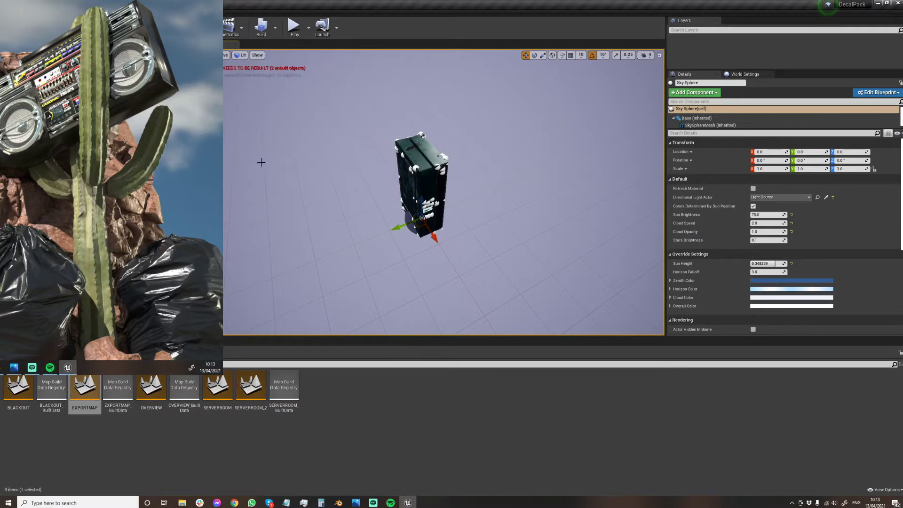
right_drag(450, 206, 471, 201)
key(w)
key(w)
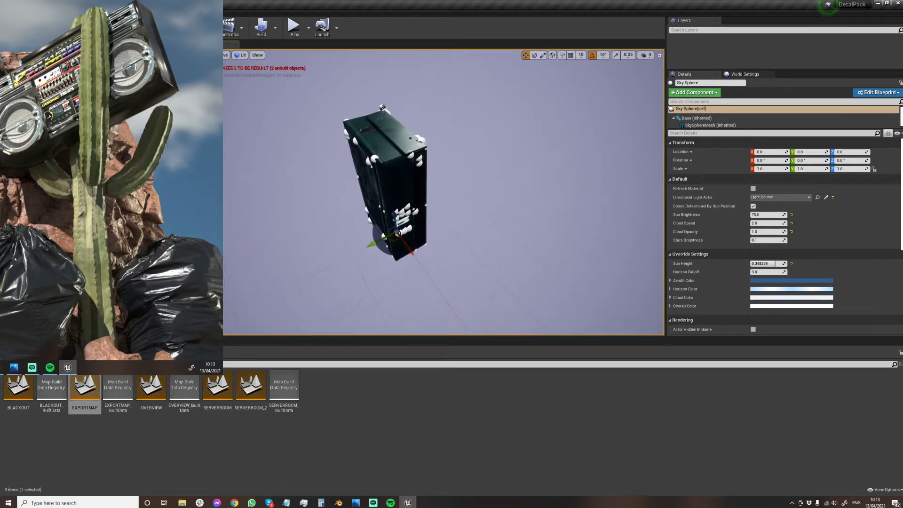
click(261, 28)
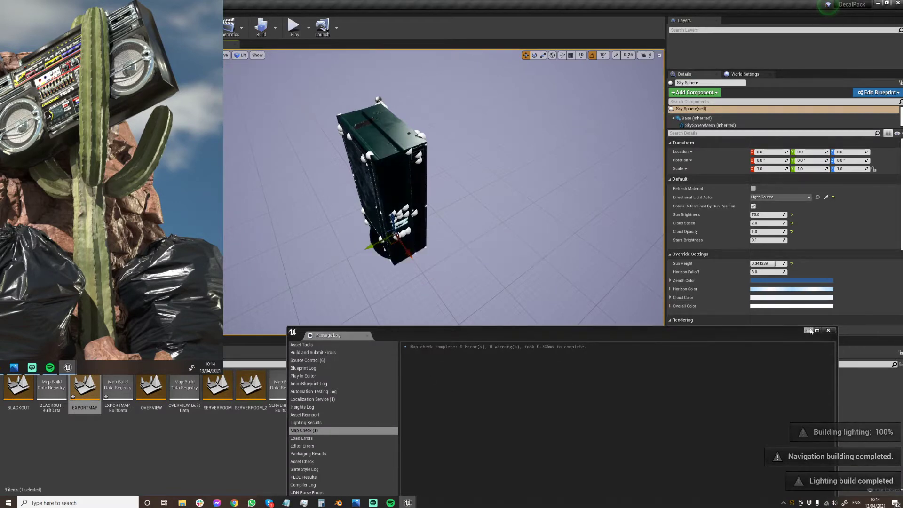
click(828, 330)
Create a folder named SERVER03 inside the ASSETS folder of Models.
click(6, 364)
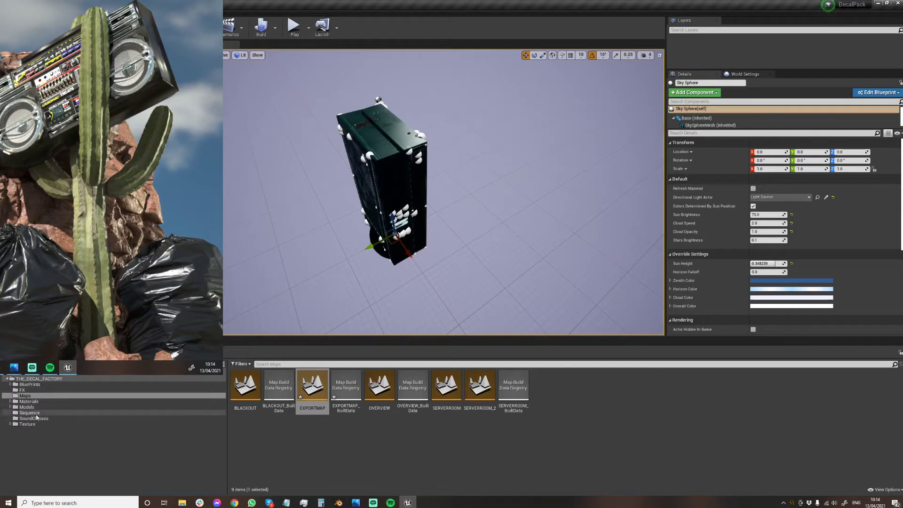
click(10, 407)
click(34, 409)
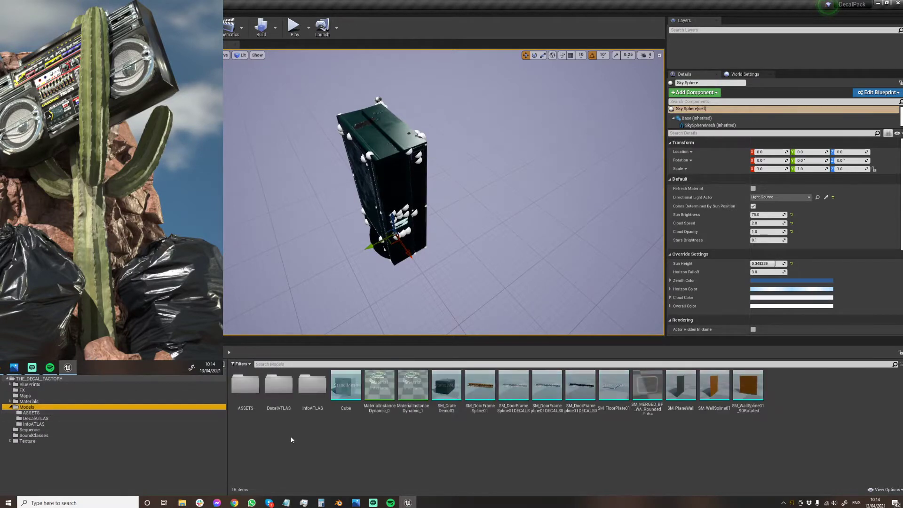
click(244, 385)
double_click(244, 385)
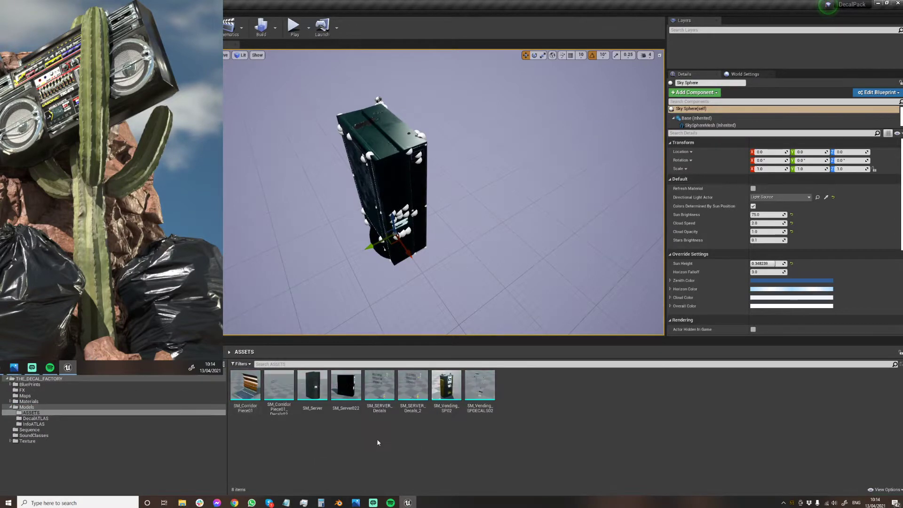
right_click(376, 442)
click(421, 236)
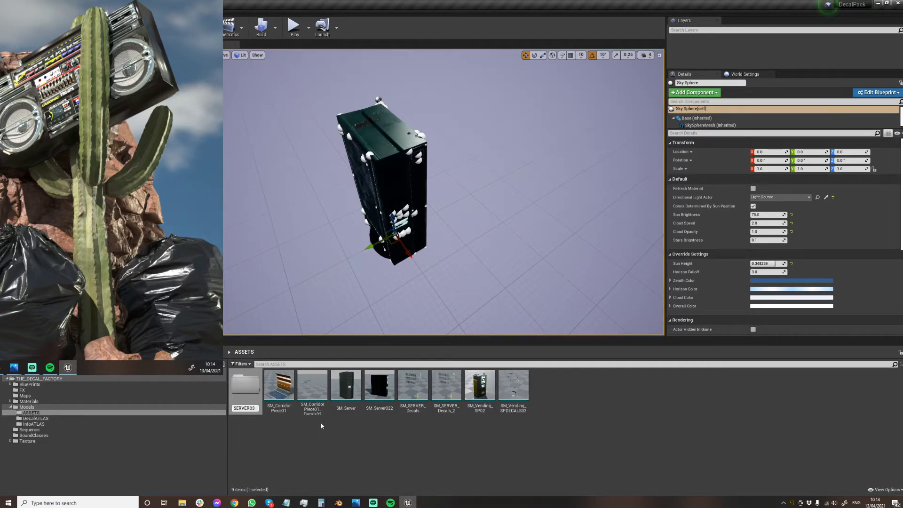
key(Return)
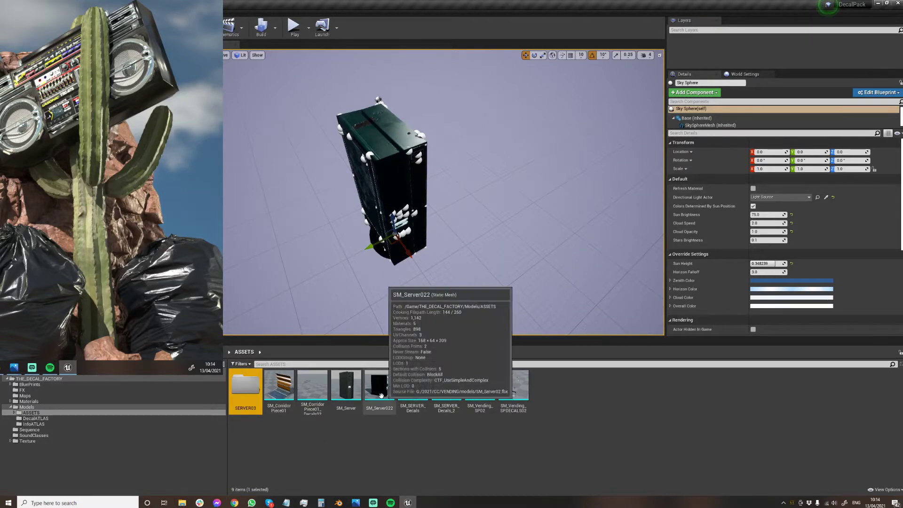
Place SM_Server and SM_Server022 in the level beside the decal-covered server for comparison.
drag(346, 386, 305, 251)
right_drag(305, 251, 389, 268)
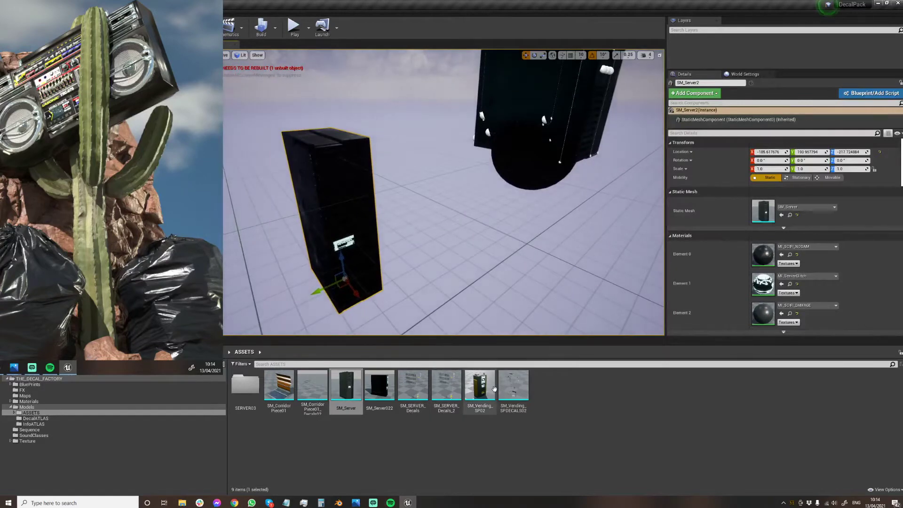
drag(380, 387, 323, 152)
mouse_move(322, 152)
right_down()
mouse_move(254, 153)
mouse_move(231, 160)
mouse_move(226, 176)
mouse_move(165, 153)
mouse_move(235, 176)
mouse_move(339, 160)
mouse_move(322, 162)
right_up()
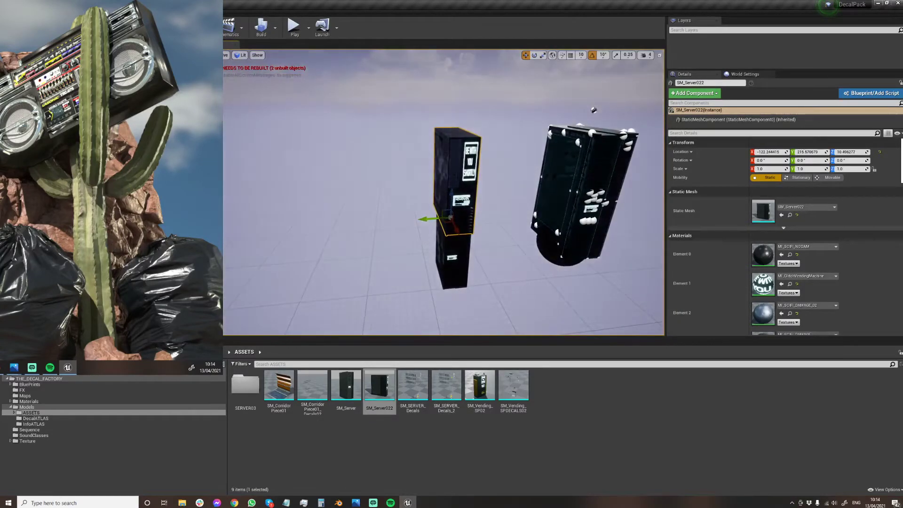
Delete the two plain comparison servers from the level.
key(Delete)
click(455, 249)
key(Delete)
mouse_move(455, 249)
right_down()
mouse_move(531, 231)
mouse_move(461, 247)
right_up()
Set the Source Angle of the level's directional light to about 2.76.
right_drag(374, 144, 379, 183)
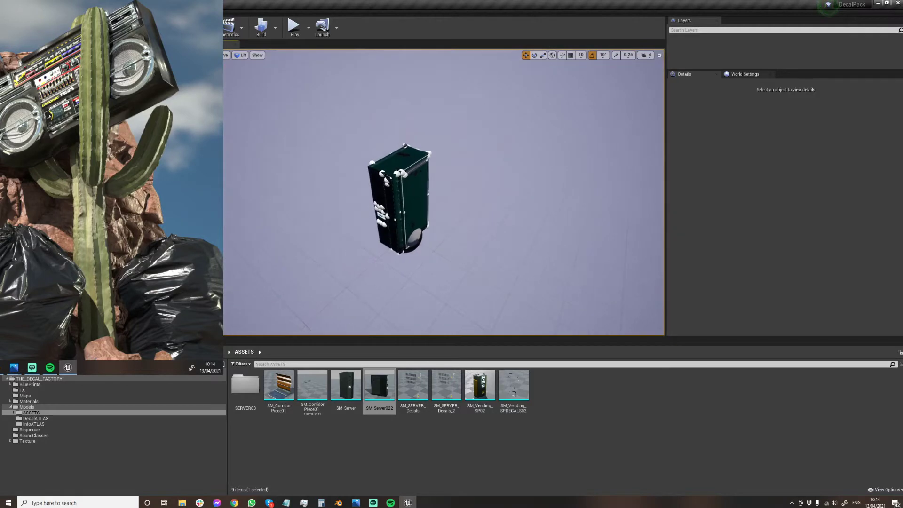
click(379, 183)
key(f)
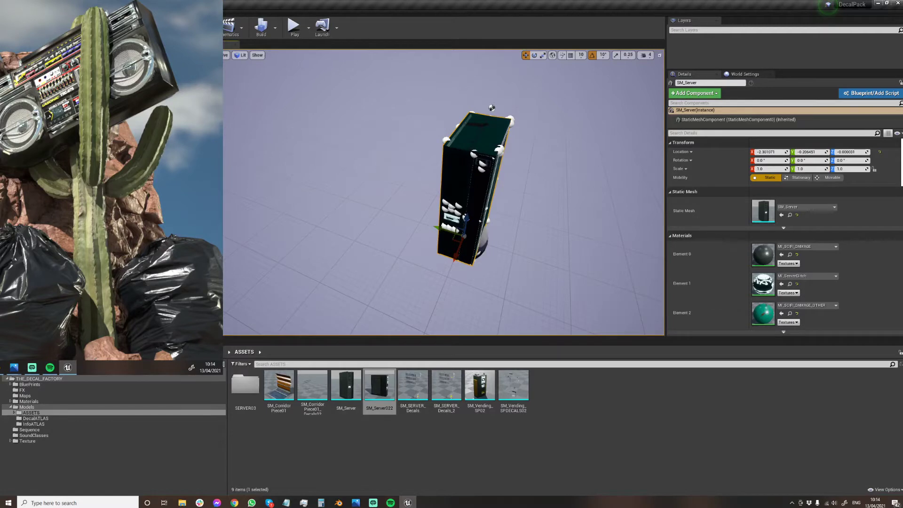
click(403, 233)
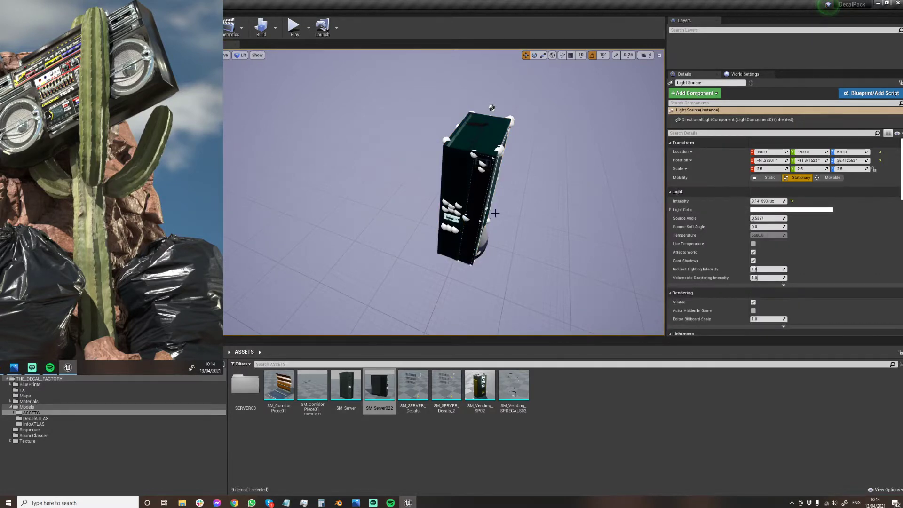
right_drag(495, 213, 540, 221)
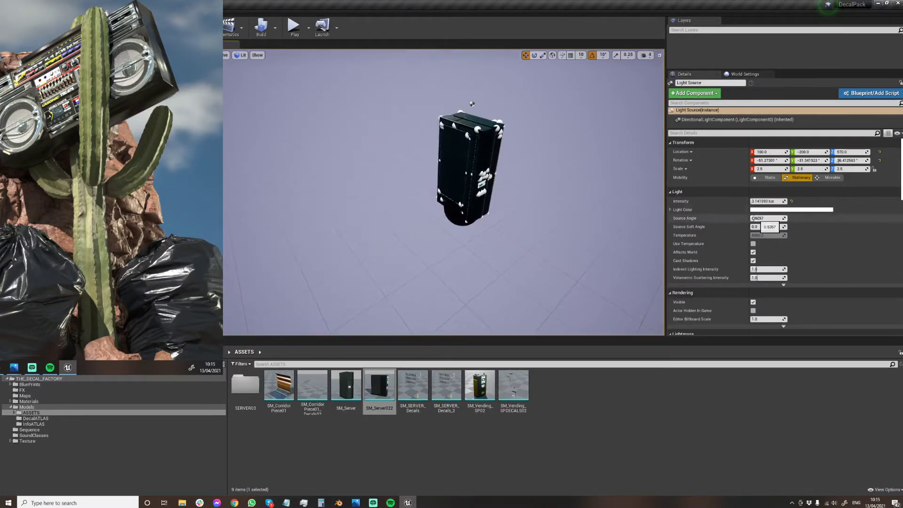
drag(760, 219, 770, 219)
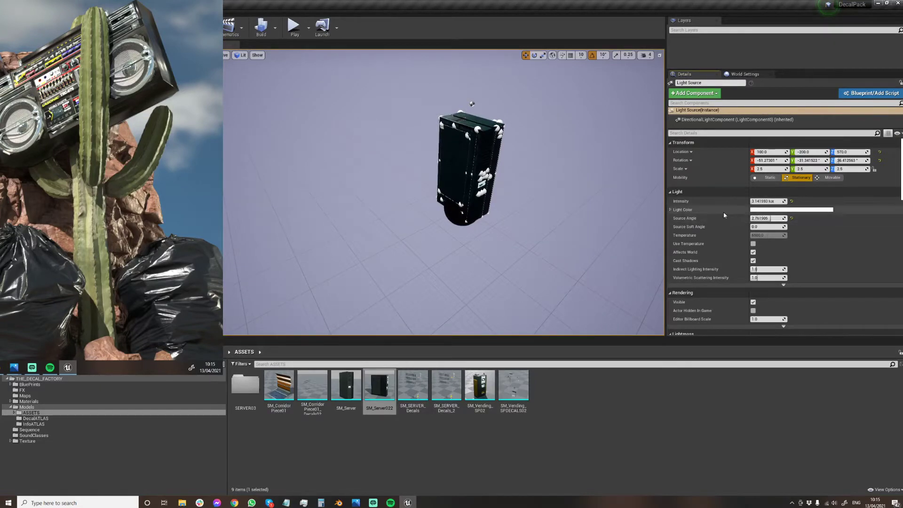
Rotate the directional light so that it illuminates the server's green front and vented side.
right_drag(419, 162, 440, 162)
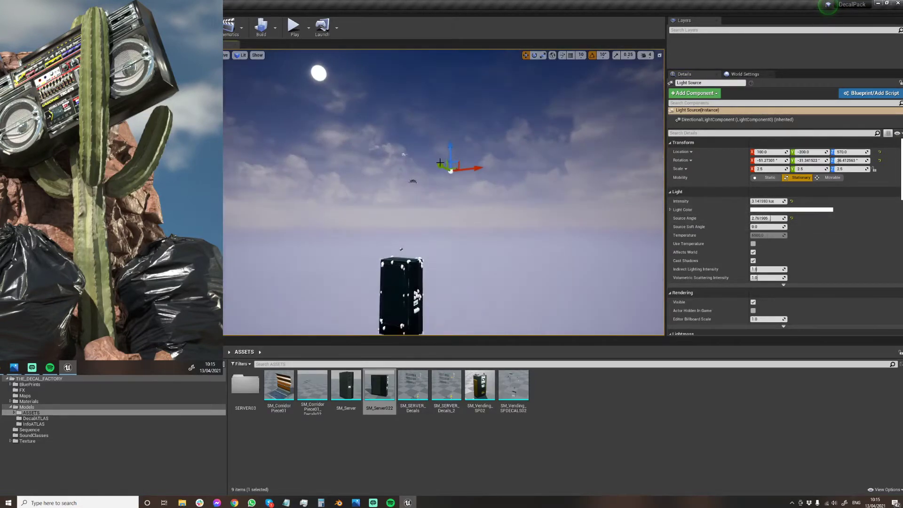
drag(487, 176, 399, 179)
click(362, 216)
key(w)
right_drag(362, 217, 316, 291)
key(d)
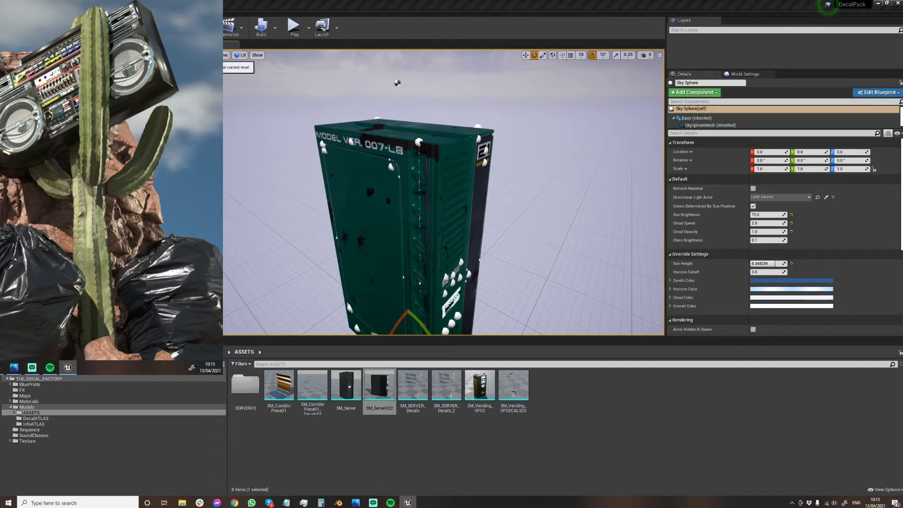
Frame the server in the second, floating viewport and switch that viewport to Game View to hide the editor icons.
drag(61, 263, 10, 120)
double_click(10, 119)
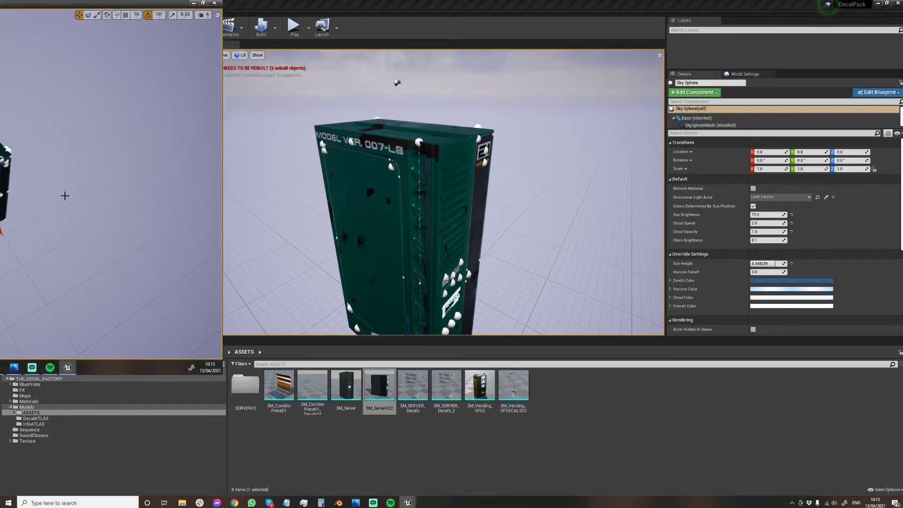
mouse_move(28, 136)
right_down()
mouse_move(3, 121)
mouse_move(22, 140)
right_up()
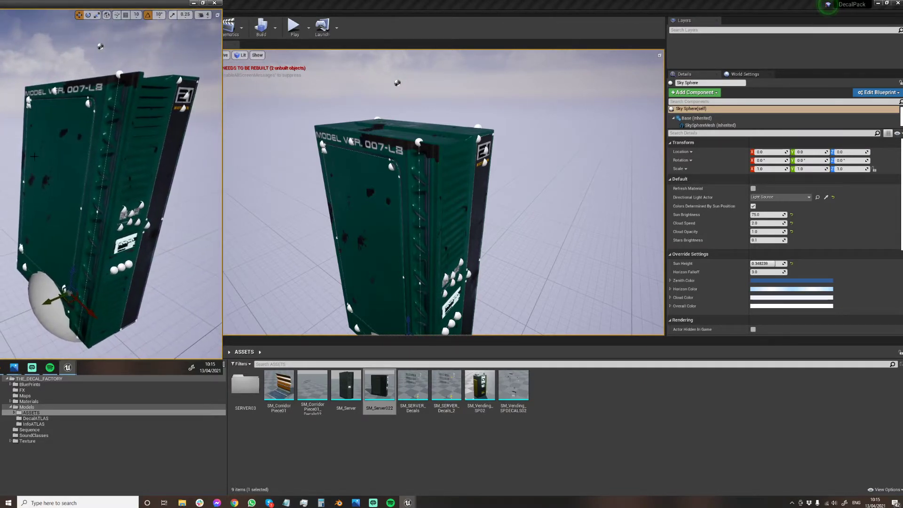
key(g)
right_drag(204, 290, 204, 289)
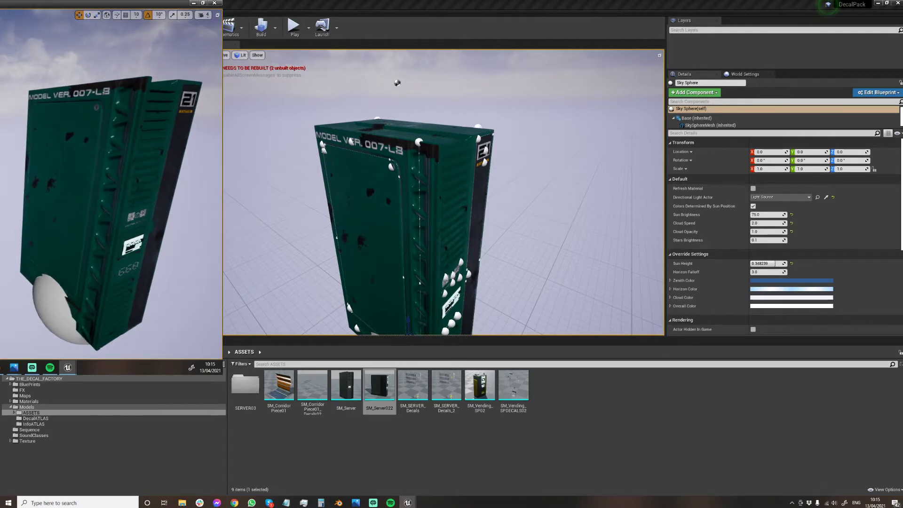
Select the MODEL VER. 007-L8 decal and examine the MI_DM_INFO_SIMP_BC and MI_DM_INFO_SIMP_A instances in the Materials folder.
right_drag(387, 176, 343, 136)
click(352, 139)
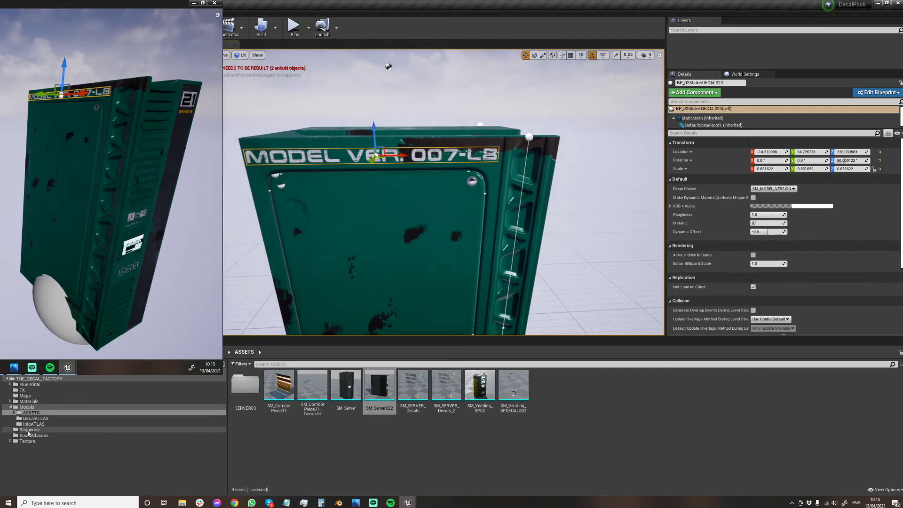
click(25, 401)
click(820, 389)
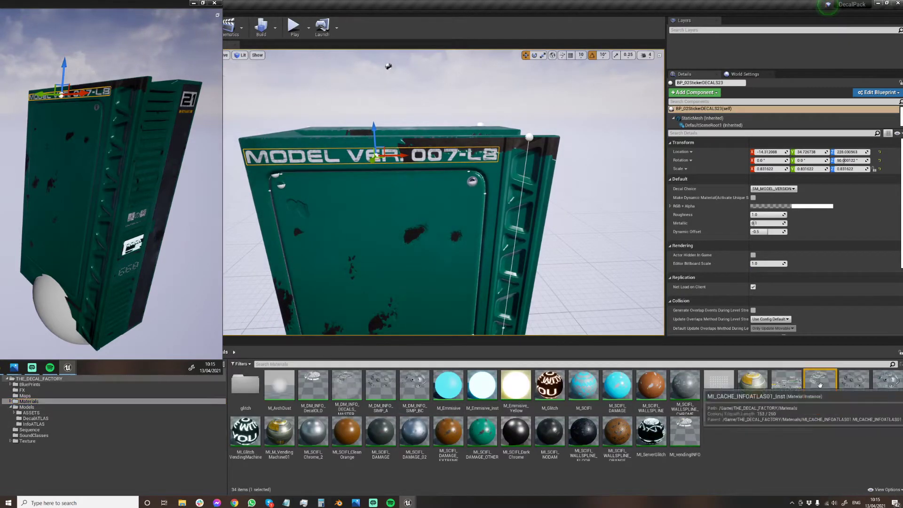
click(884, 408)
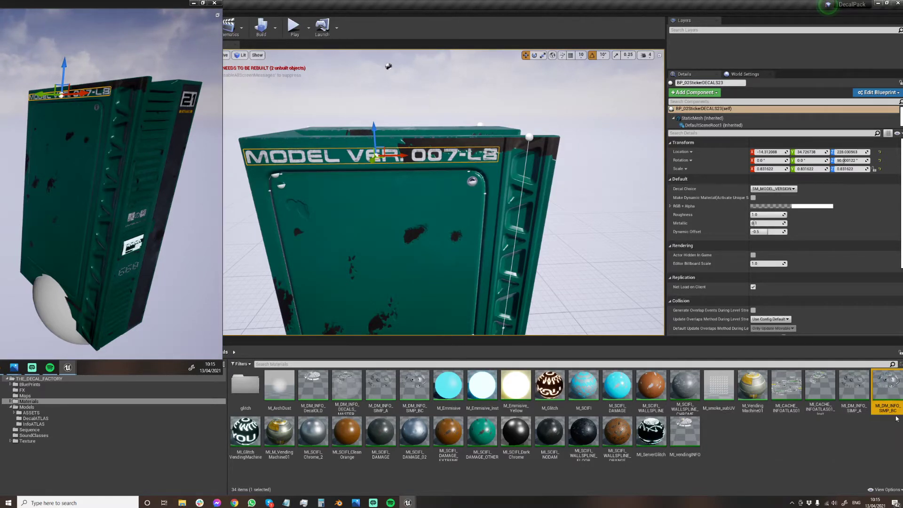
click(859, 411)
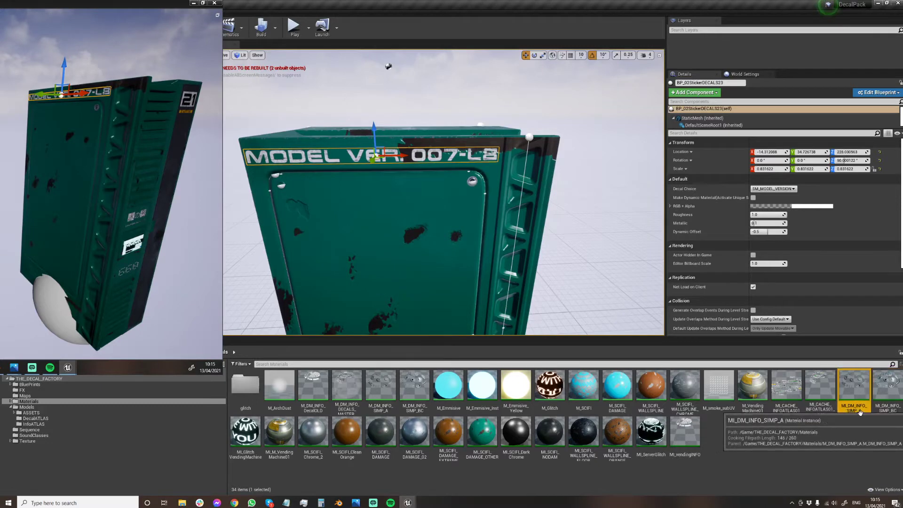
key(d)
right_drag(417, 182, 443, 161)
key(s)
key(a)
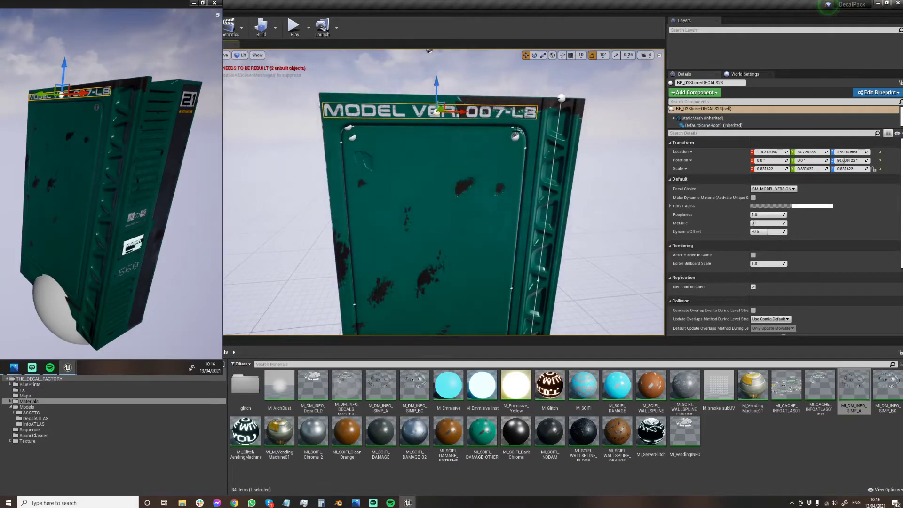
Select all the sticker, bolt, panel-line and vent decal parts on the server, leaving out the server mesh.
key(d)
right_drag(516, 133, 530, 135)
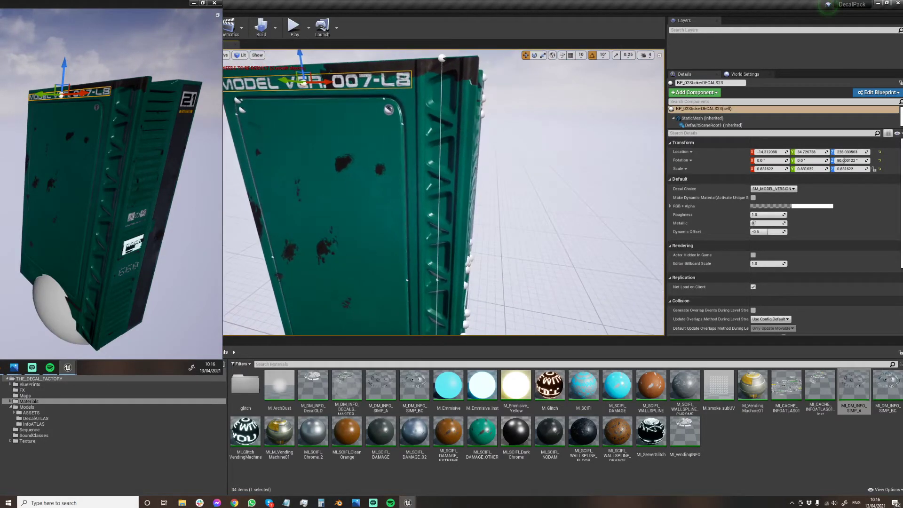
click(470, 259)
key(shift+e)
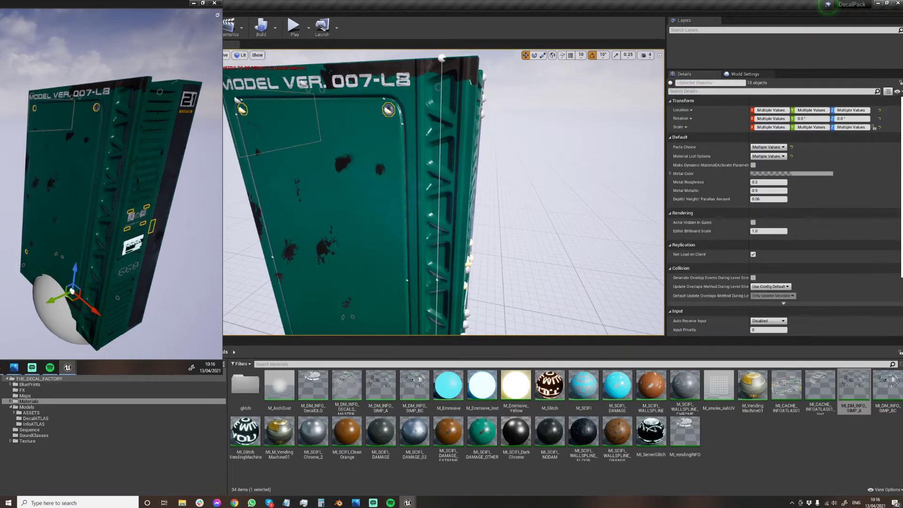
key(f)
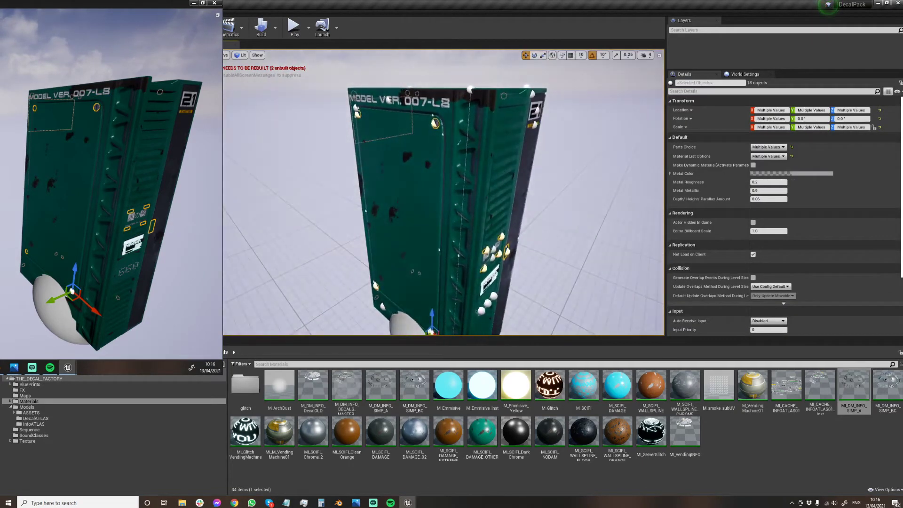
right_drag(470, 259, 476, 258)
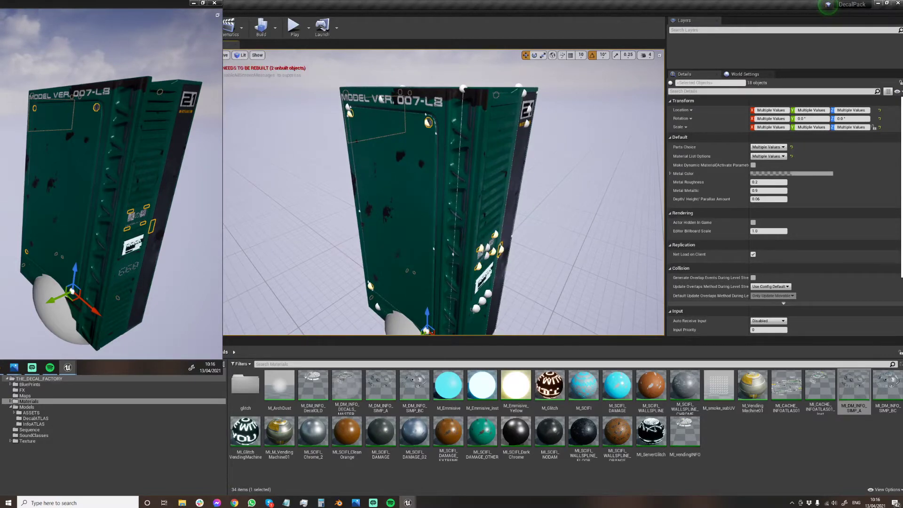
click(377, 307)
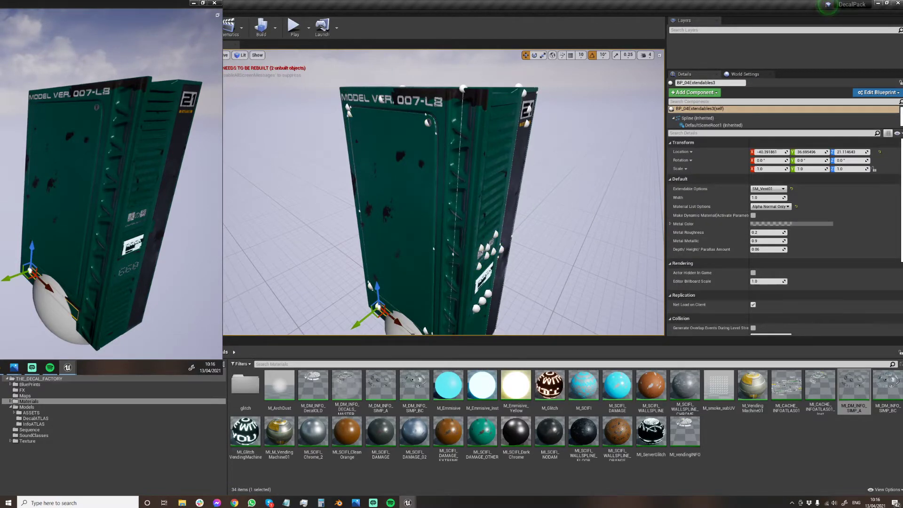
key(ctrl+z)
right_drag(298, 159, 352, 163)
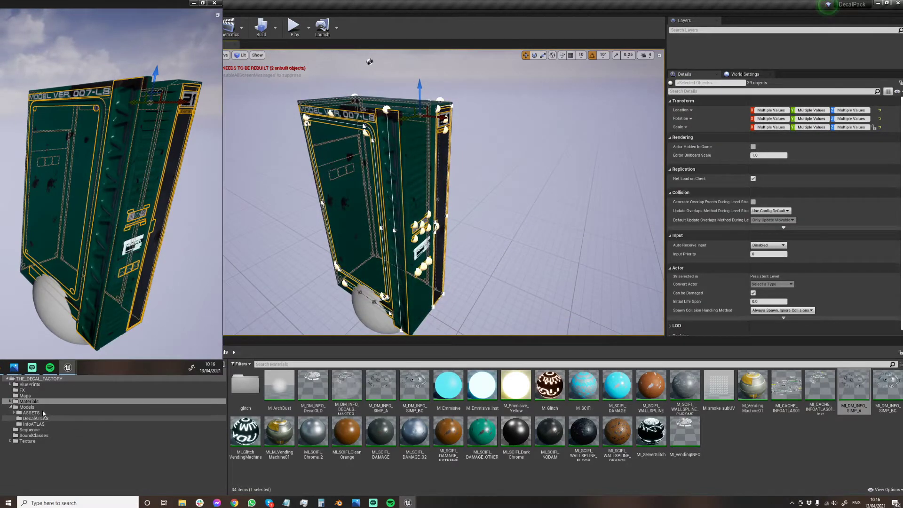
Start converting the selected decal actors to a static mesh and choose Models/ASSETS/SERVER03 as its location.
click(44, 413)
double_click(246, 385)
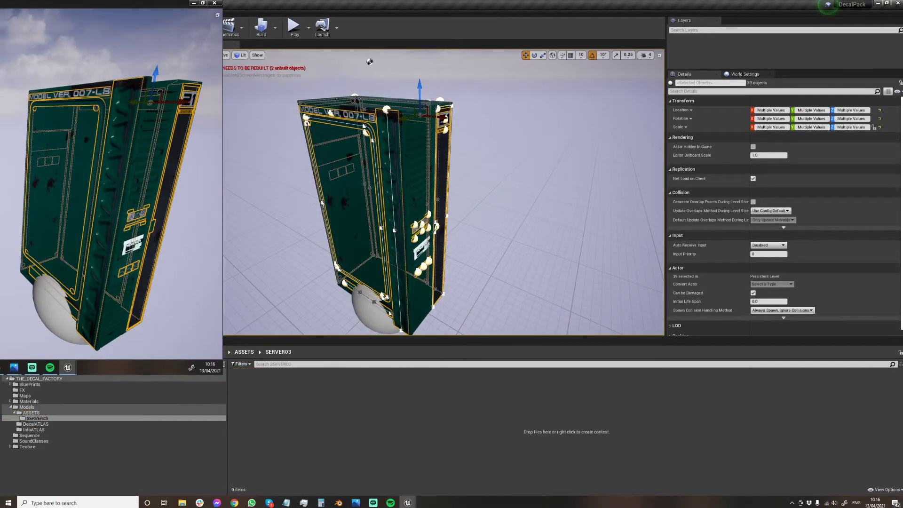
right_click(366, 132)
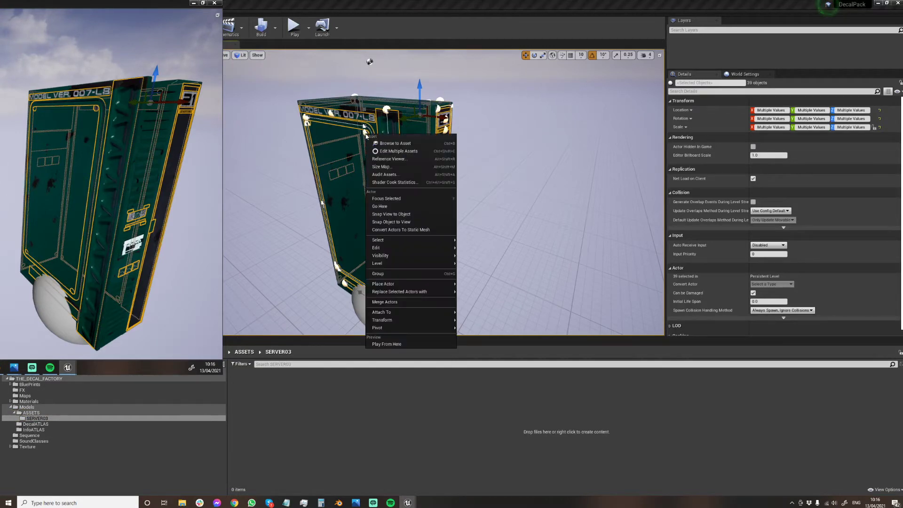
mouse_move(403, 284)
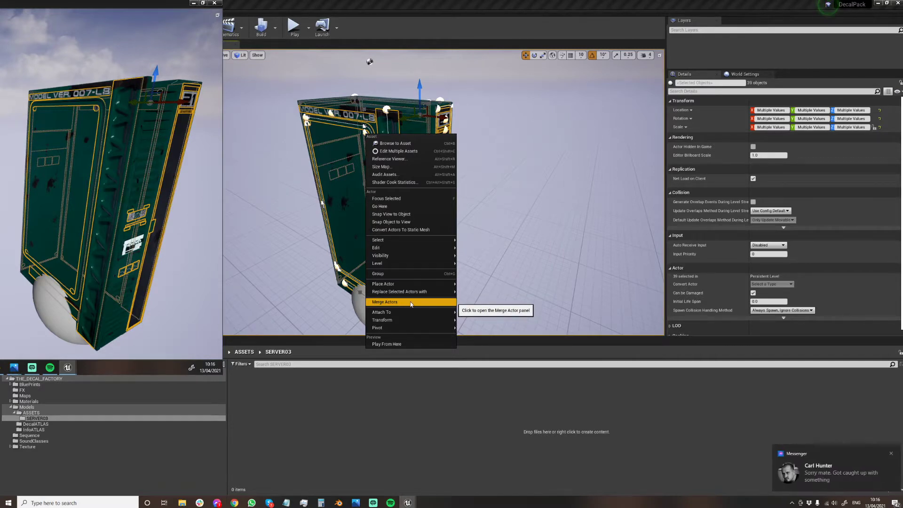
click(413, 230)
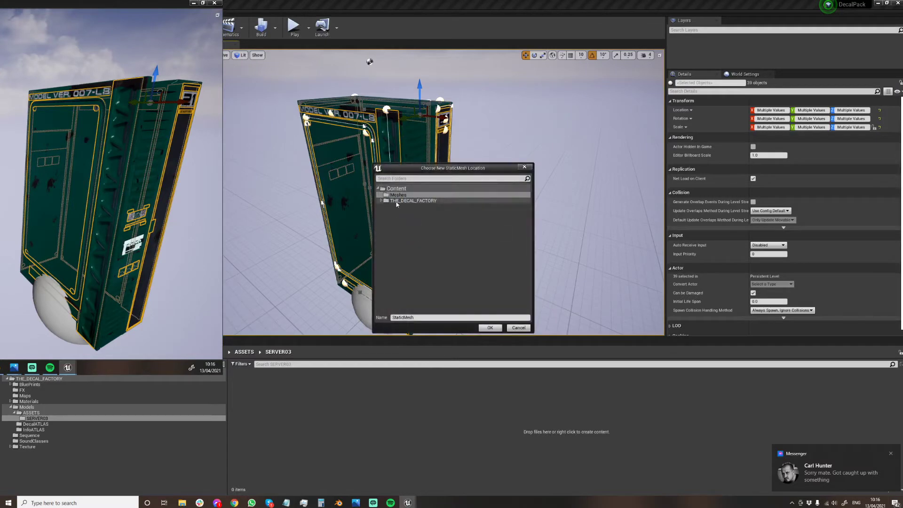
click(380, 201)
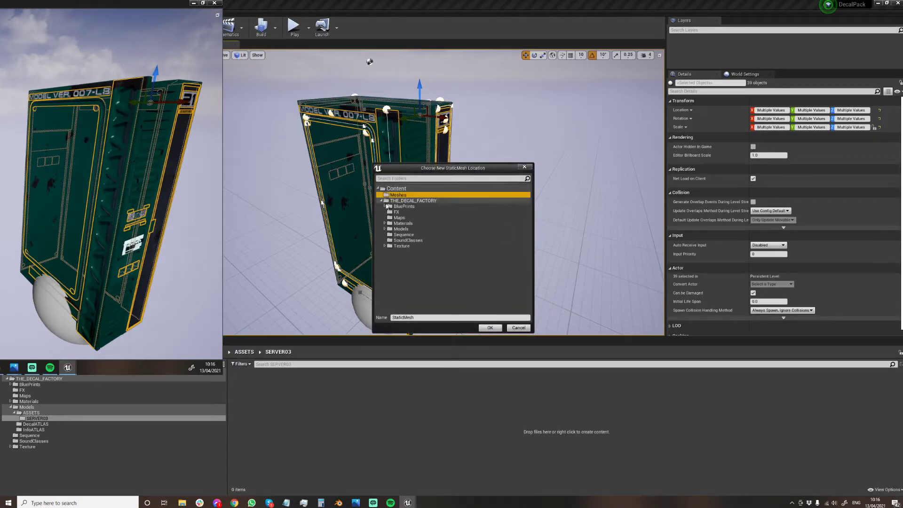
click(385, 229)
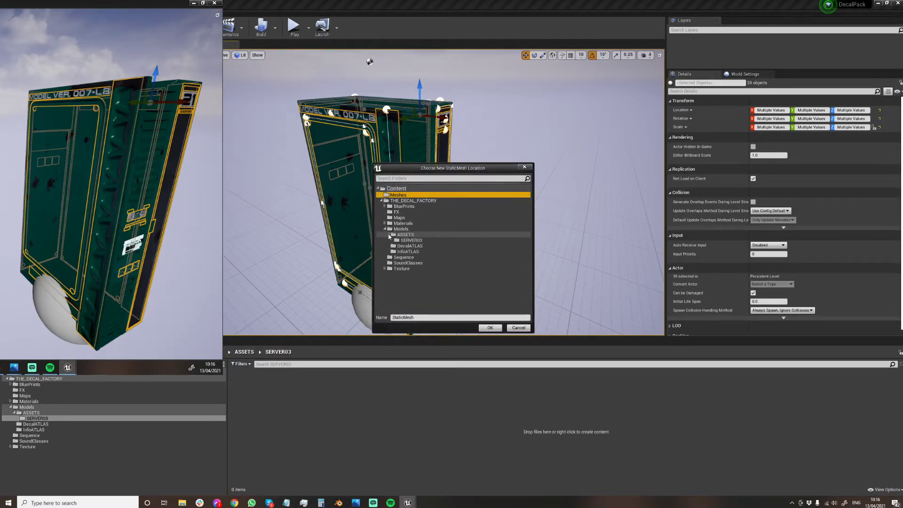
click(410, 241)
click(437, 318)
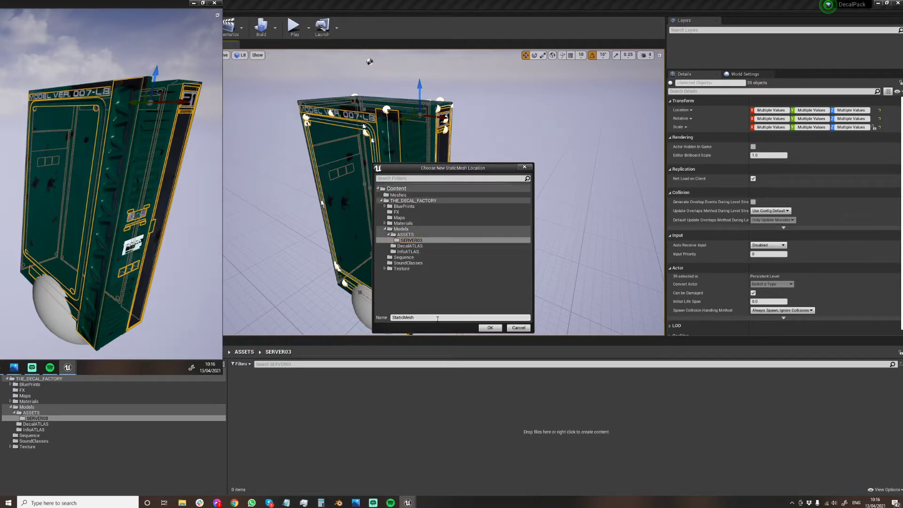
Name the new static mesh SM_Decalss02 and create it in the SERVER03 folder.
text(skmSM_dec)
key(BackSpace)
key(BackSpace)
key(BackSpace)
text(DEcals)
key(BackSpace)
key(BackSpace)
key(BackSpace)
text(calss02)
click(490, 329)
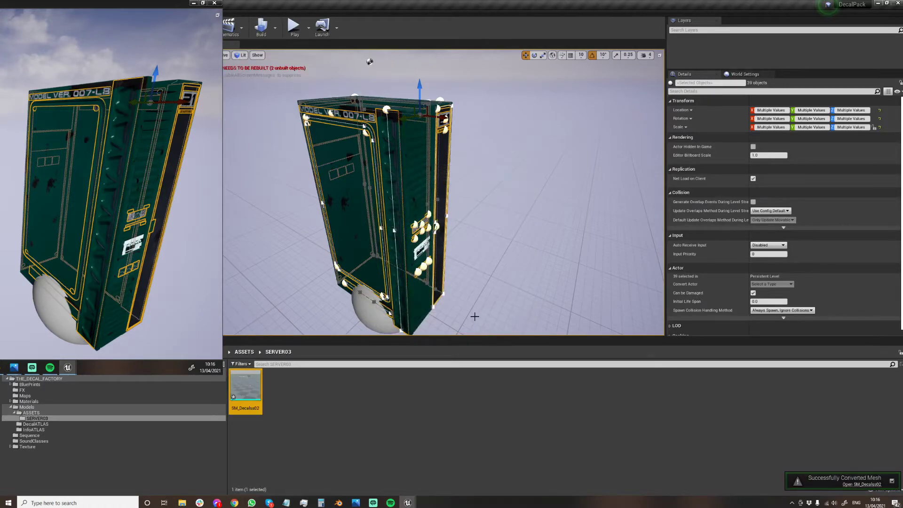
Duplicate the server mesh and place the copy beside the original, at about 159 on the Y axis.
key(d)
mouse_move(423, 190)
right_down()
mouse_move(372, 197)
mouse_move(423, 190)
right_up()
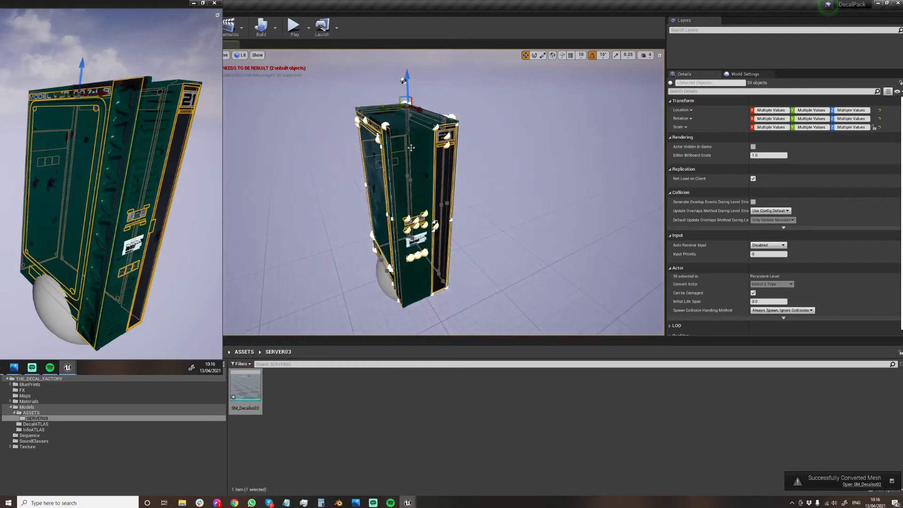
click(316, 175)
click(339, 179)
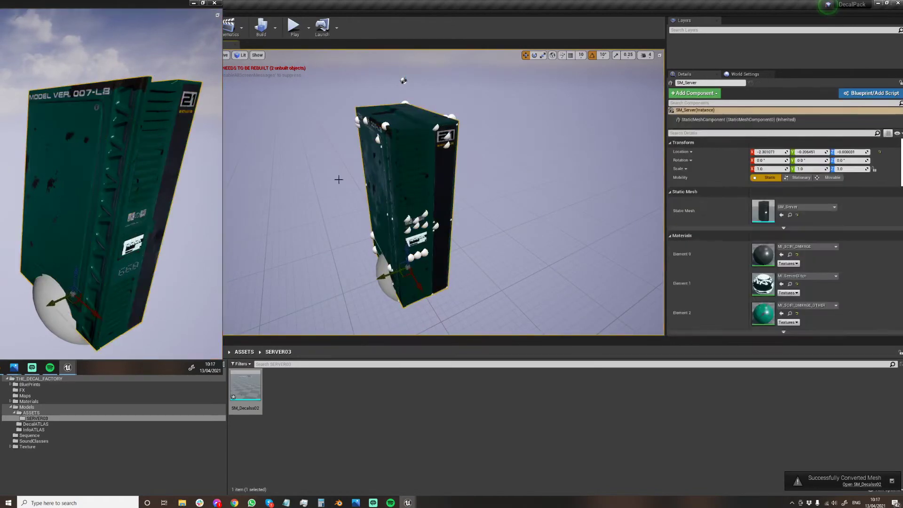
alt+drag(390, 273, 254, 325)
right_drag(359, 195, 324, 202)
mouse_move(497, 60)
right_down()
mouse_move(470, 85)
mouse_move(504, 63)
mouse_move(500, 71)
right_up()
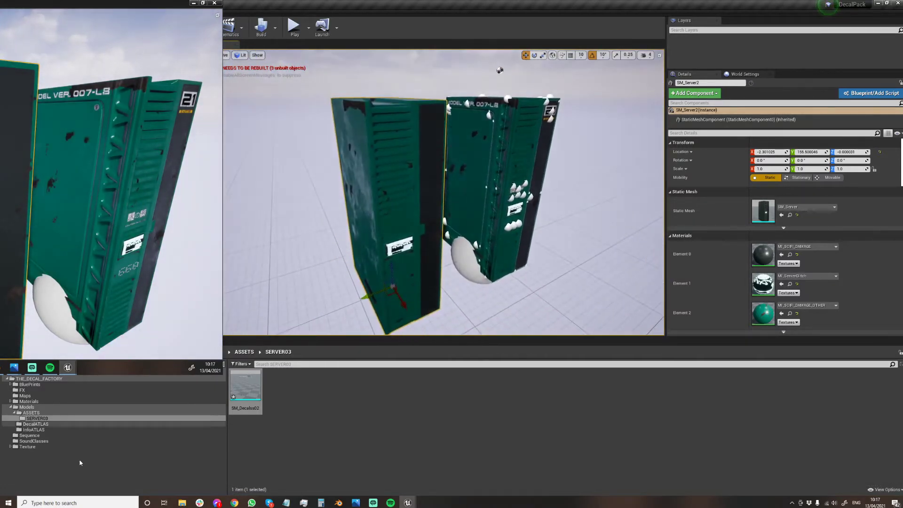
Assign the MI_SCIFI_DAMAGE_02 material to Element 0 of the duplicated server.
click(29, 401)
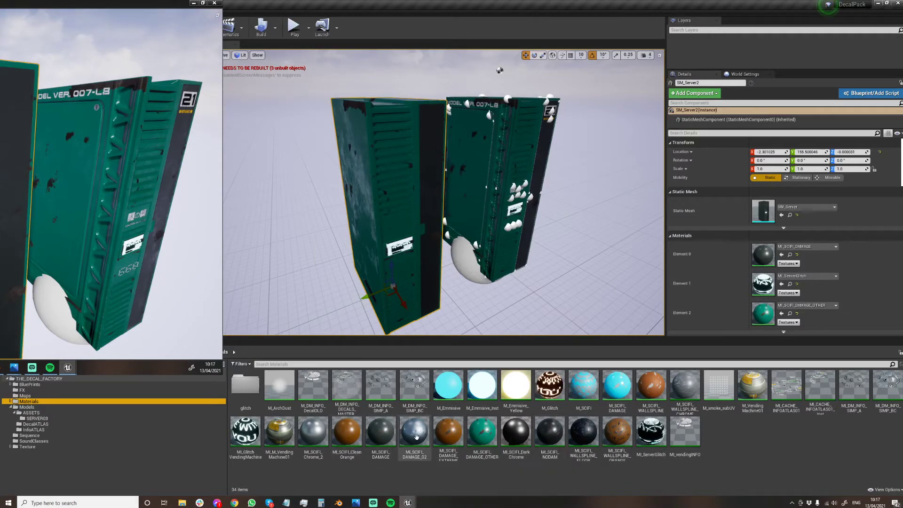
drag(414, 430, 795, 256)
right_drag(541, 203, 433, 169)
mouse_move(418, 202)
right_down()
mouse_move(441, 198)
mouse_move(417, 202)
right_up()
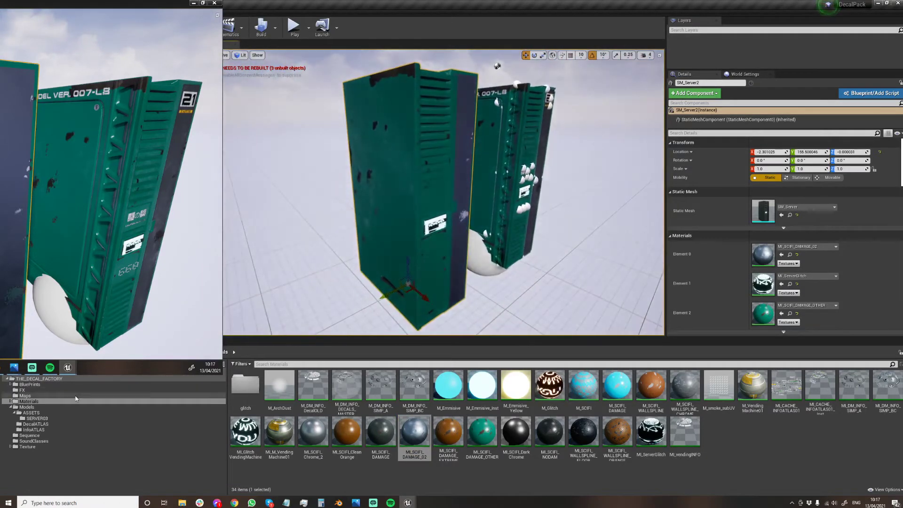
Place the SM_Decalss02 mesh from SERVER03 at the duplicated server and try to line its decals up with the server's faces.
click(37, 418)
drag(250, 386, 401, 300)
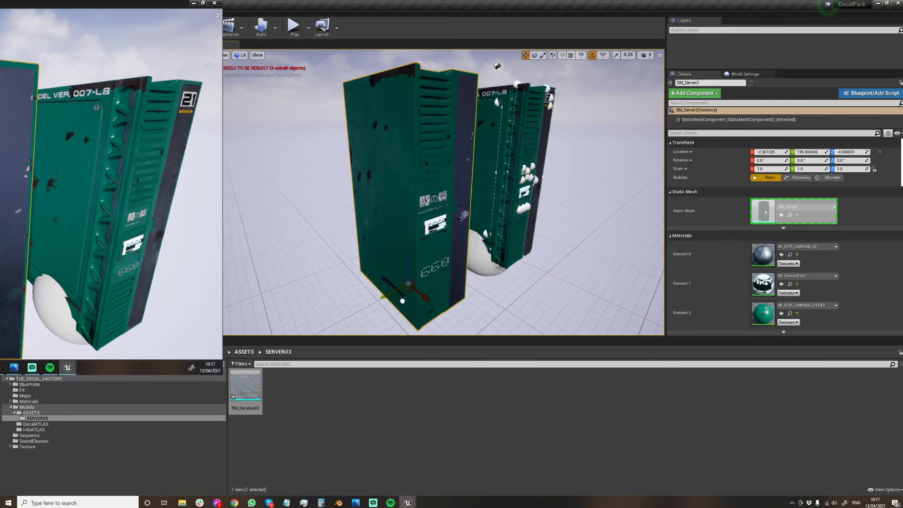
drag(403, 222, 403, 221)
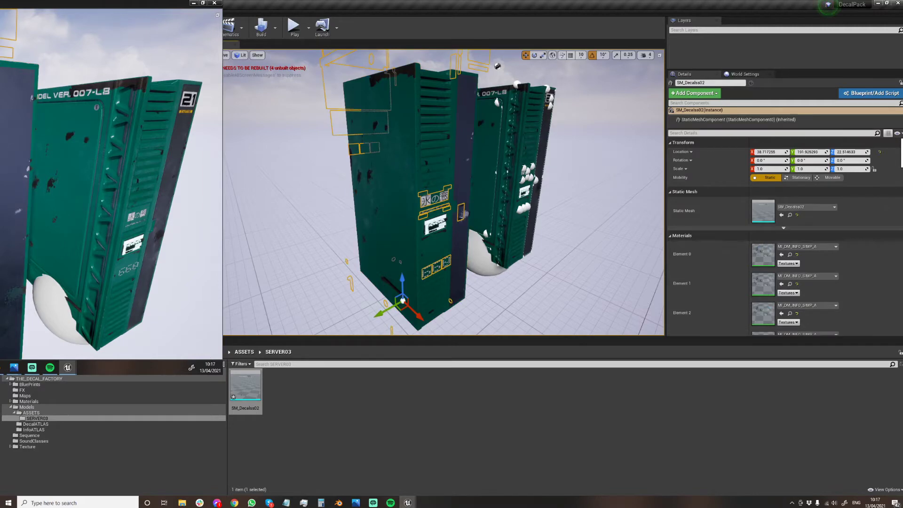
right_drag(403, 222, 367, 198)
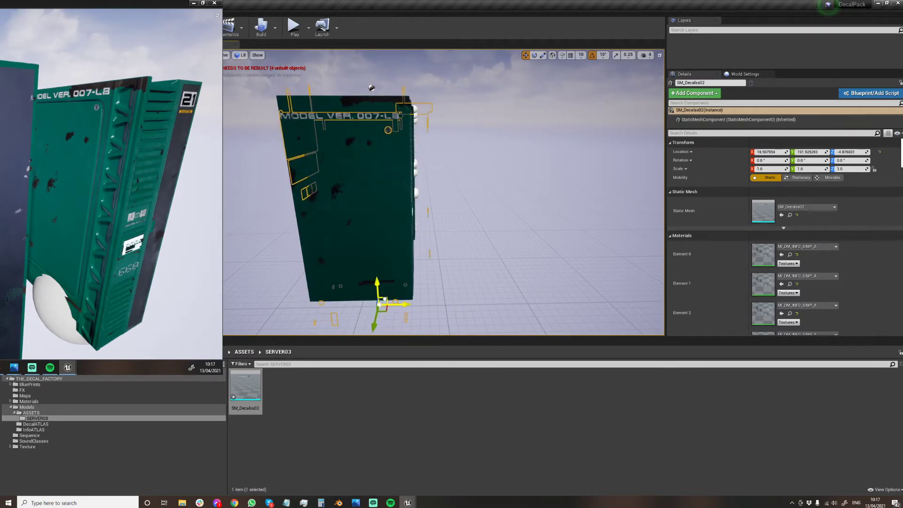
right_drag(384, 299, 484, 301)
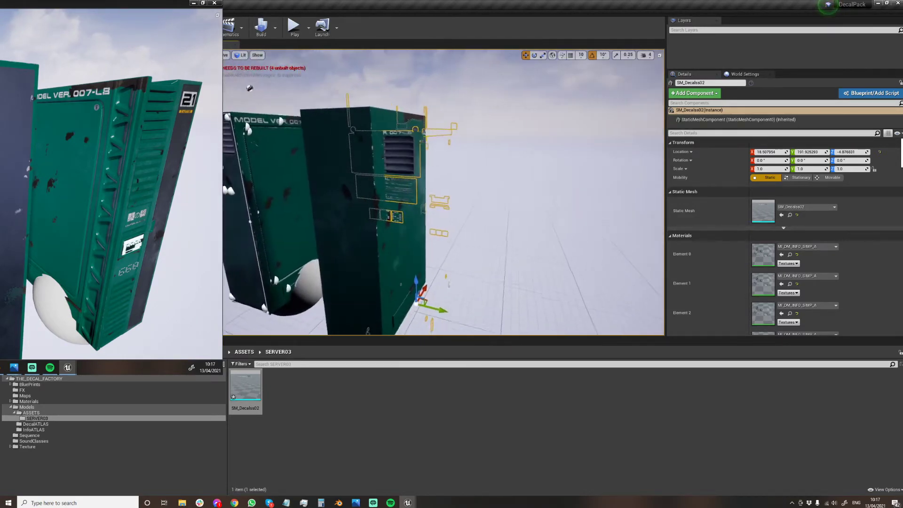
right_drag(442, 266, 422, 265)
drag(425, 290, 417, 294)
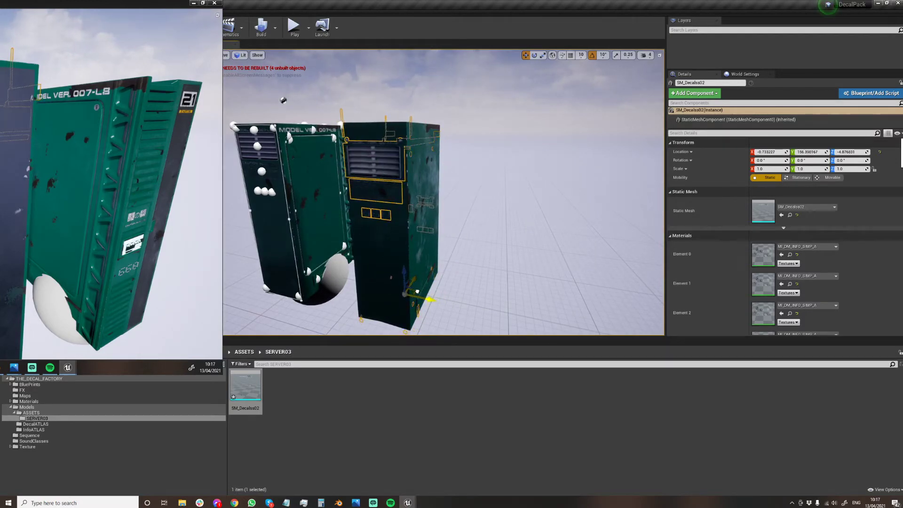
Delete the placed SM_Decalss02 mesh from the level.
right_drag(416, 283, 649, 285)
right_drag(291, 141, 291, 184)
key(Delete)
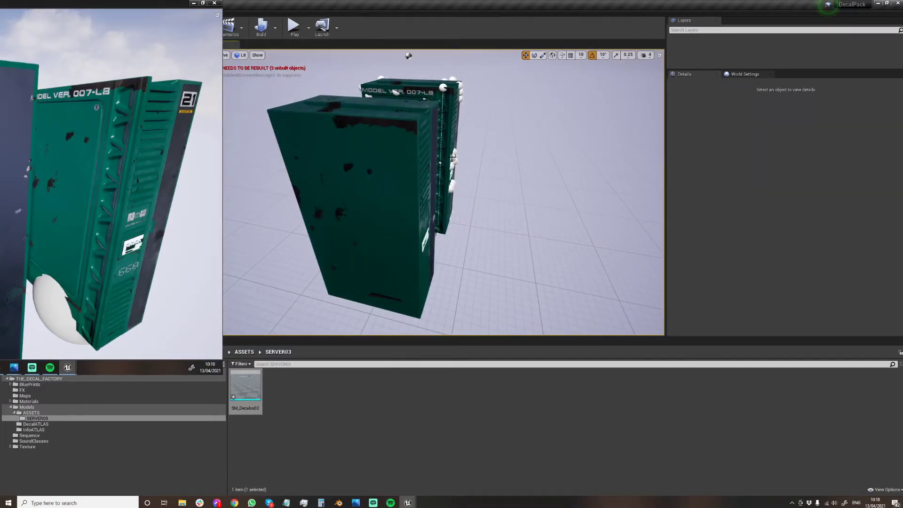
Reselect all the decal parts on the original server and open the Merge Actors settings for them.
right_drag(453, 157, 359, 108)
click(358, 108)
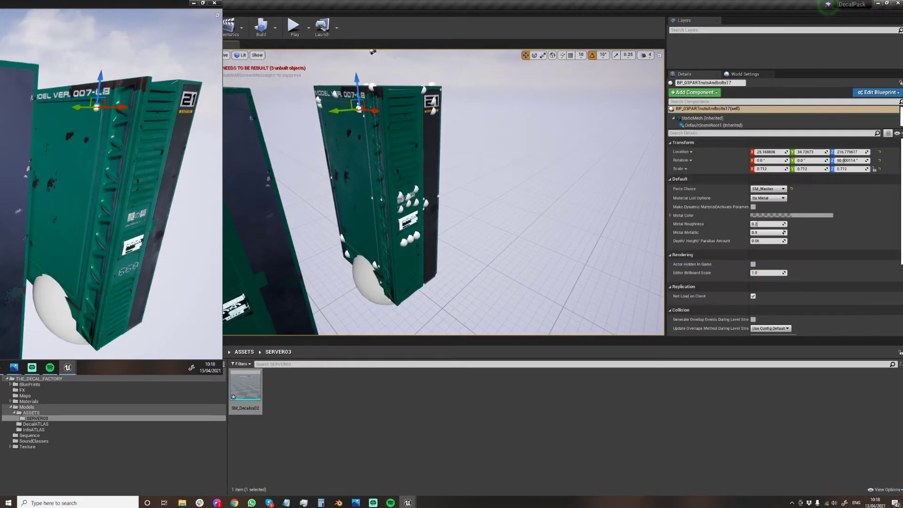
click(380, 283)
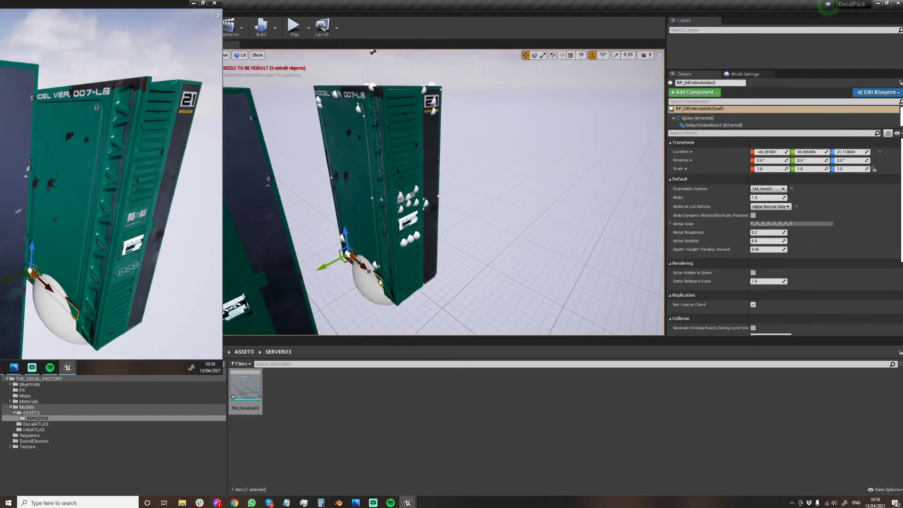
key(ctrl+z)
right_click(359, 109)
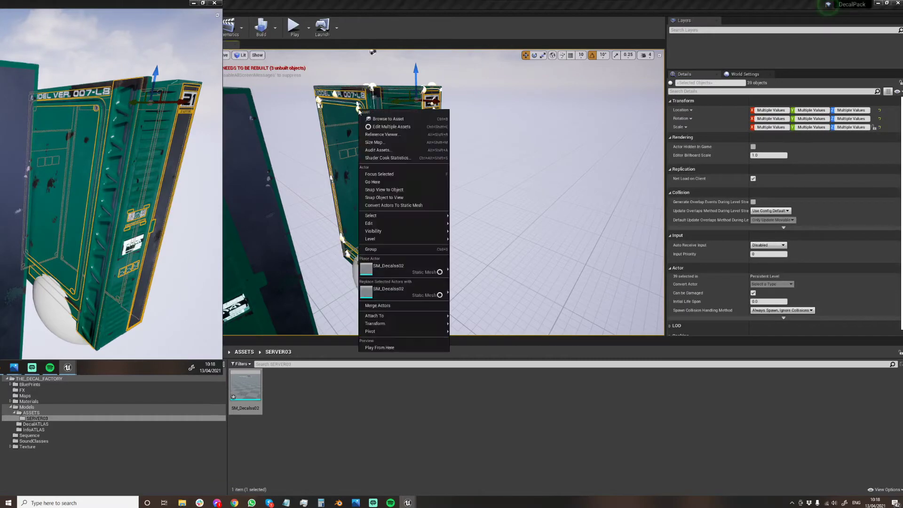
click(395, 306)
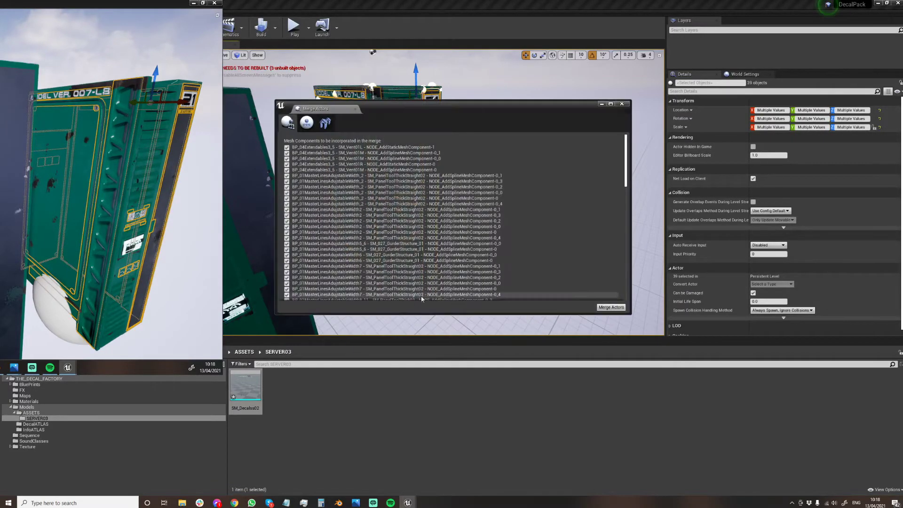
Turn off Generate Light Map UV in the merge's mesh settings and review the remaining options and component list.
scroll(555, 256, down, 10)
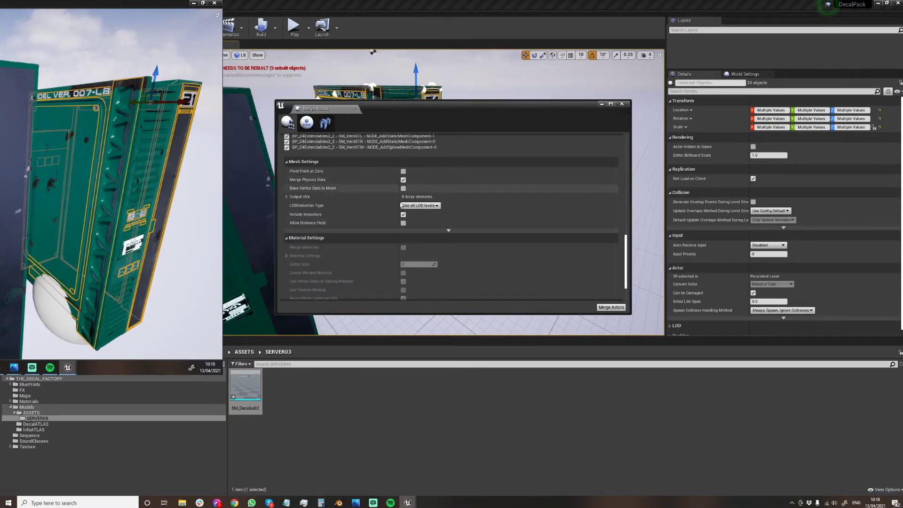
click(449, 231)
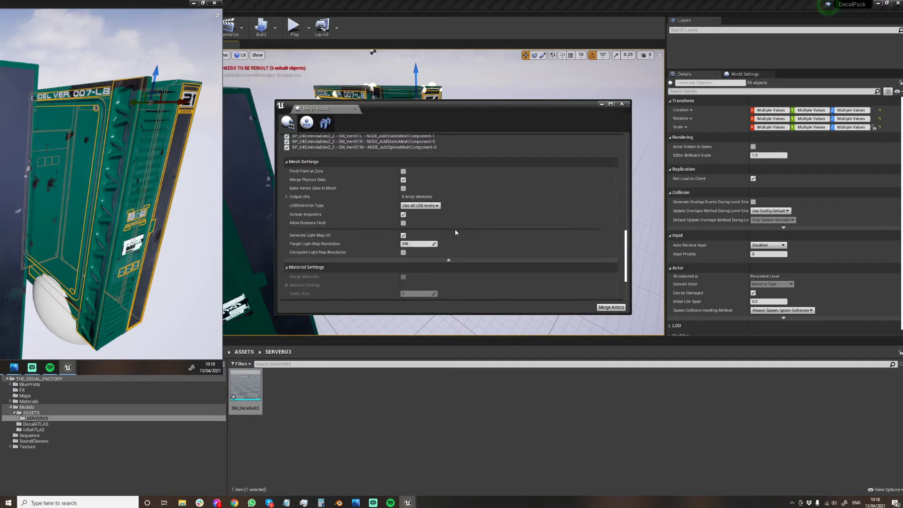
click(403, 235)
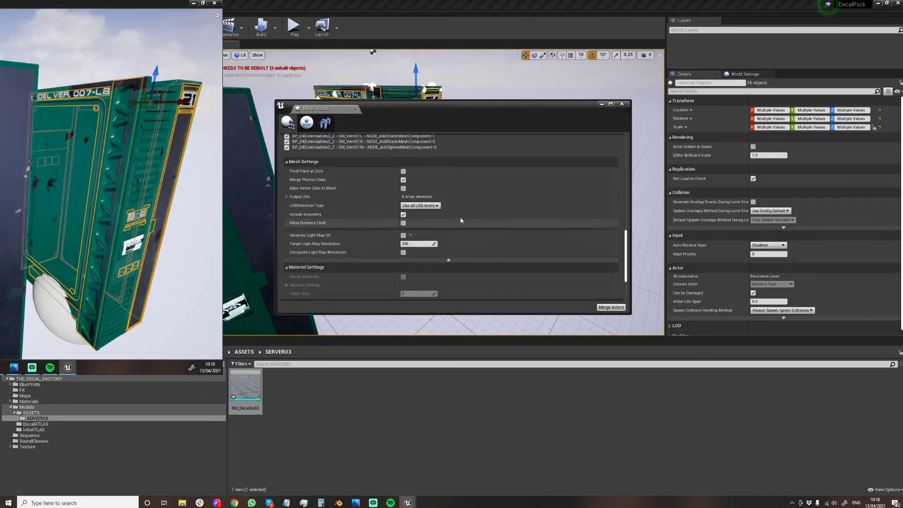
scroll(472, 224, down, 3)
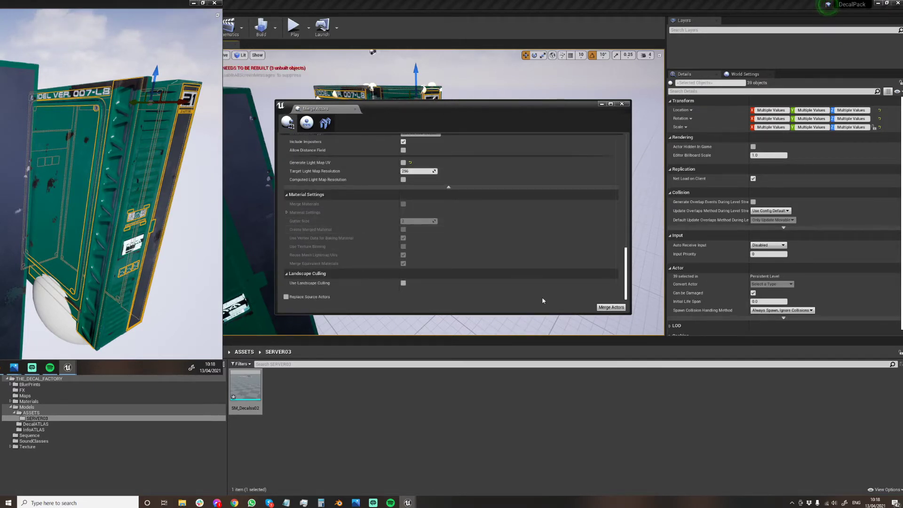
scroll(566, 267, up, 3)
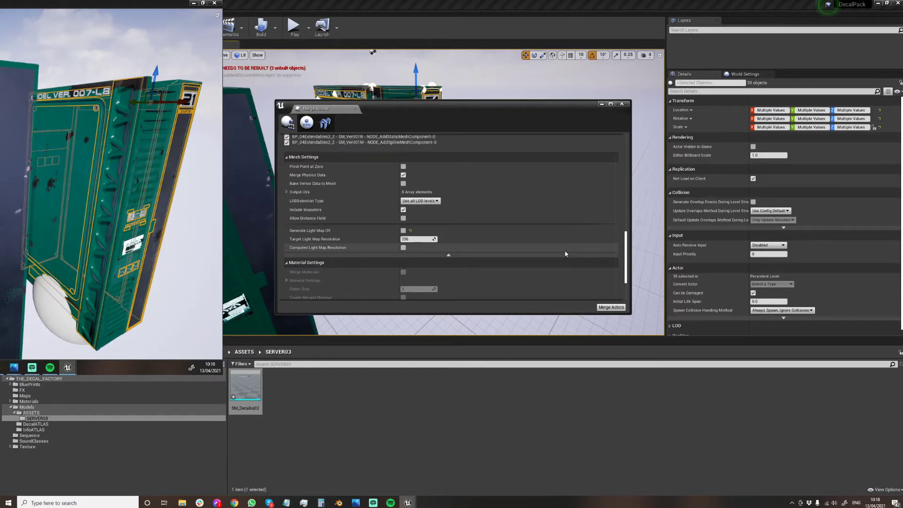
scroll(566, 254, up, 10)
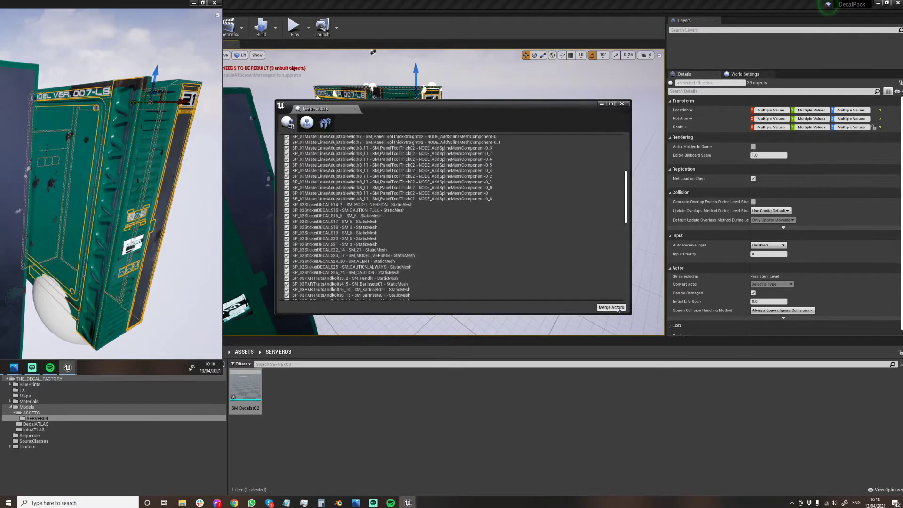
Merge the selected decal parts into SM_Decalss02 in the SERVER03 folder, replace the existing asset, and close the Merge Actors window.
click(610, 307)
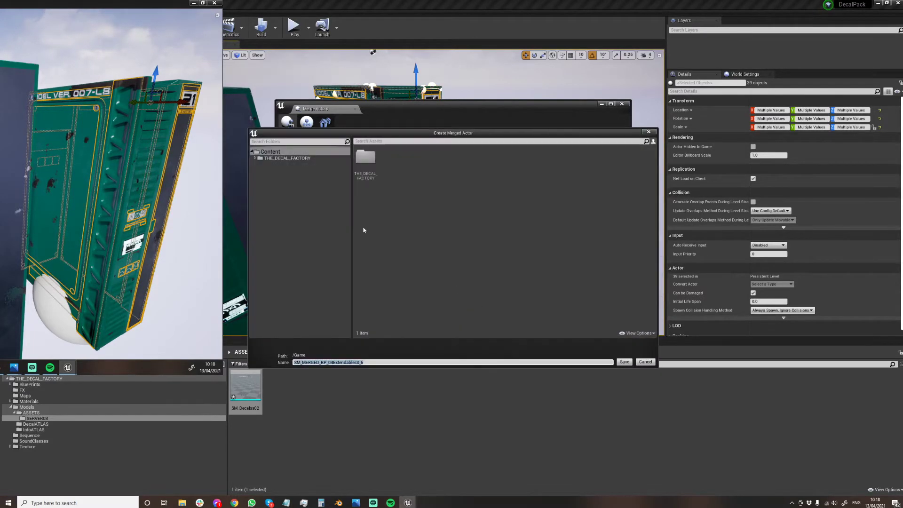
double_click(374, 165)
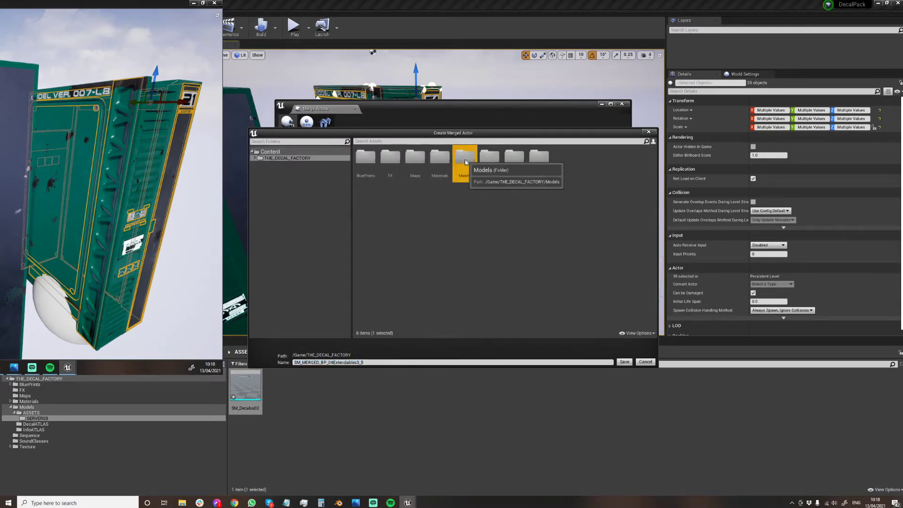
double_click(464, 158)
double_click(368, 159)
double_click(371, 160)
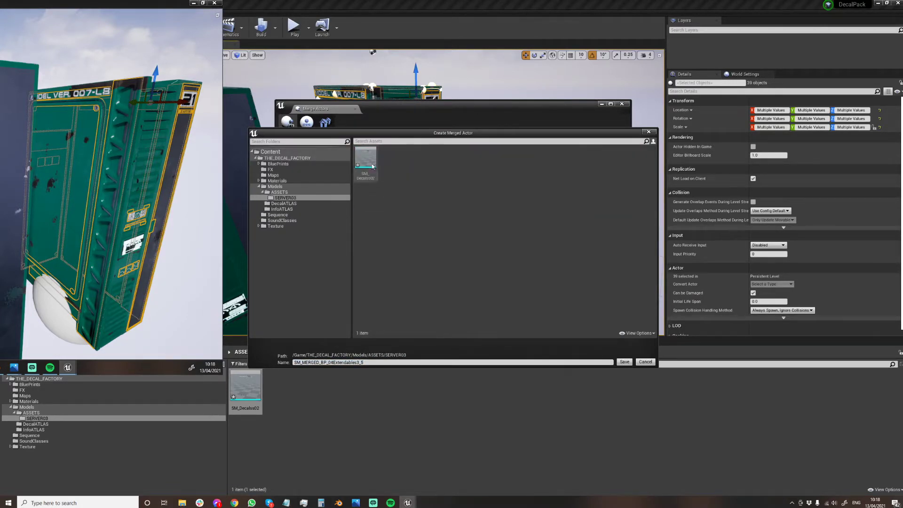
click(366, 163)
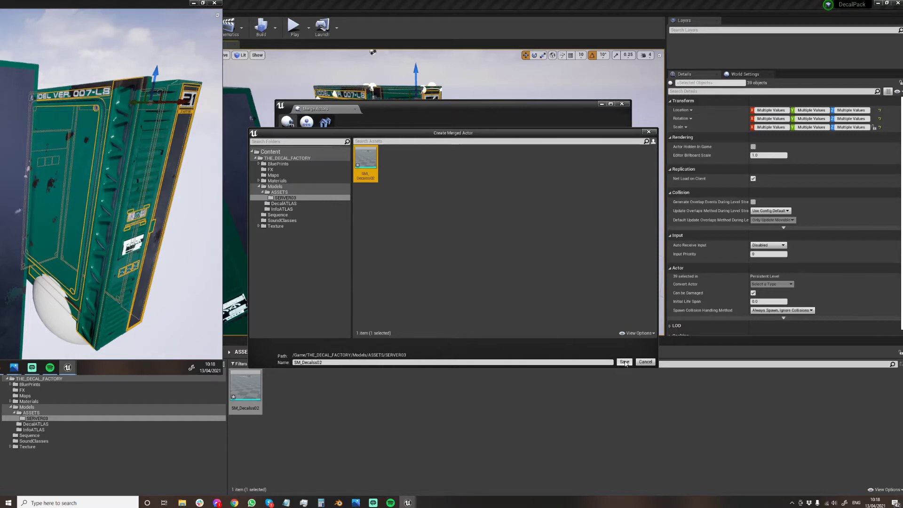
click(624, 362)
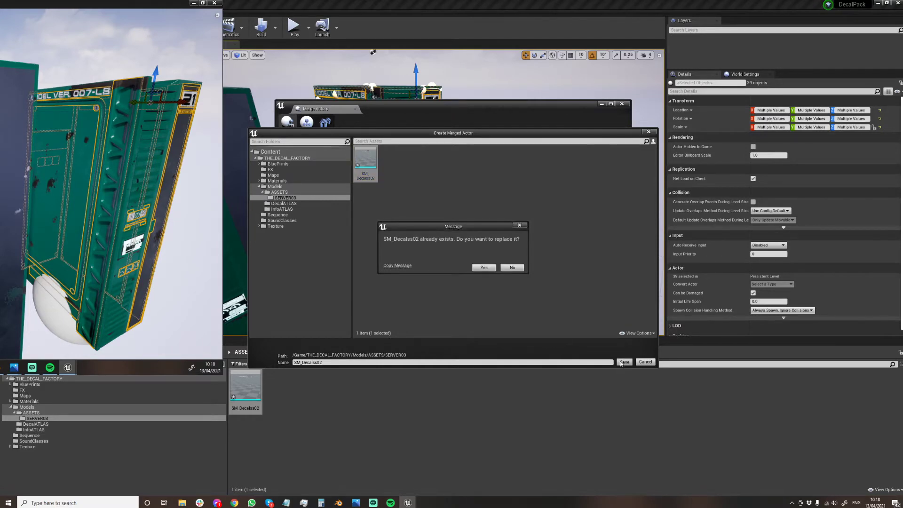
click(486, 271)
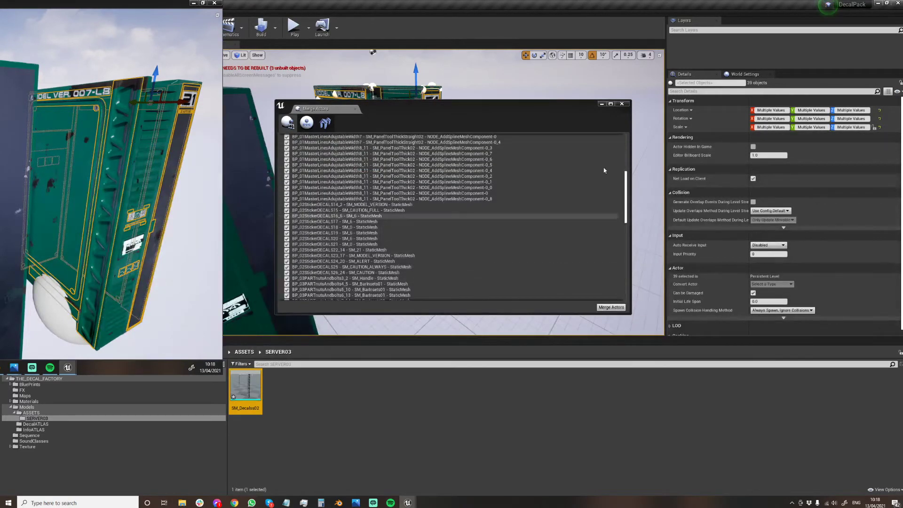
click(624, 104)
Reset the duplicated server's location to zero, and move it away from the original along Y to 300.
right_drag(414, 214, 430, 198)
click(370, 195)
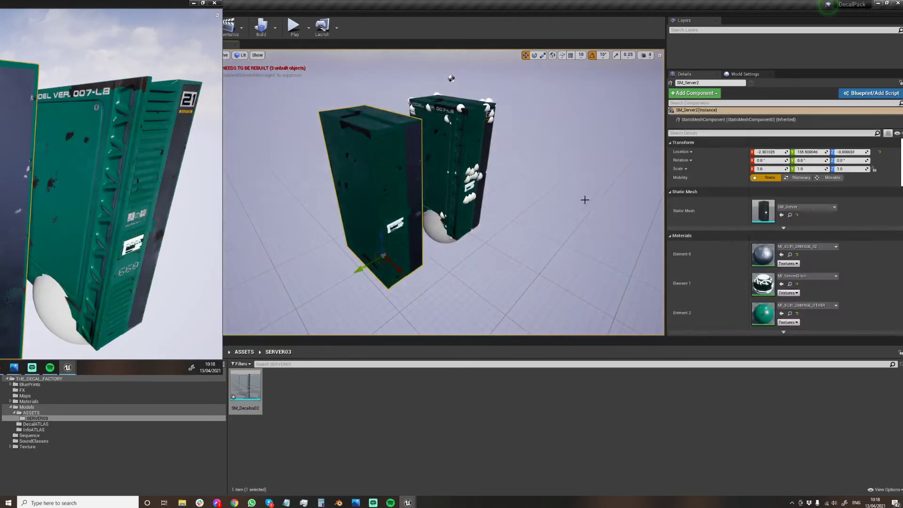
click(818, 152)
text(0)
key(Return)
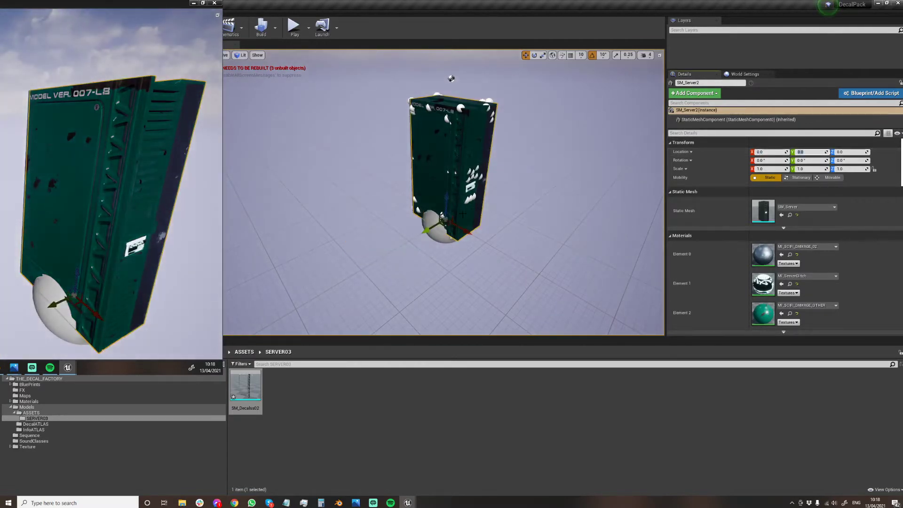
drag(436, 228, 292, 303)
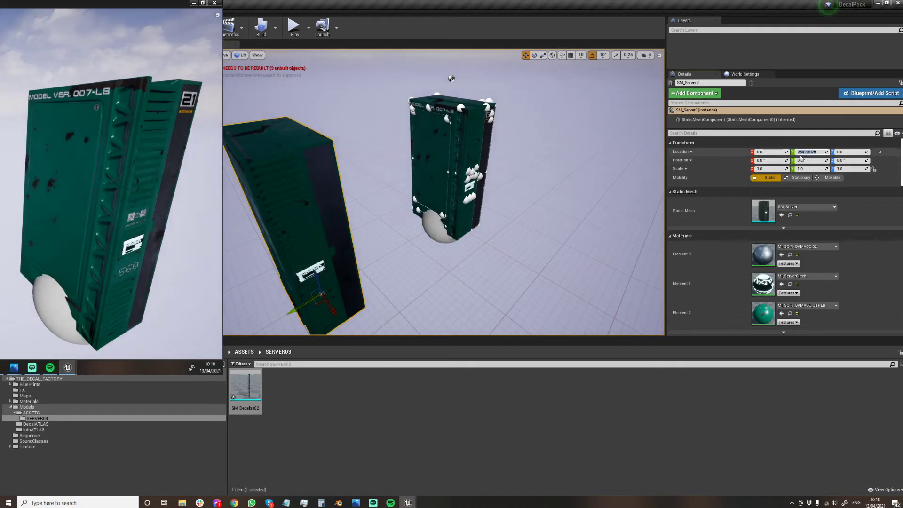
text(300)
key(Return)
Place the SM_Decalss02 mesh from SERVER03 in the level and set its location to X 0, Y 300, Z 0.
mouse_move(421, 189)
right_down()
mouse_move(395, 193)
mouse_move(421, 189)
right_up()
drag(247, 383, 332, 211)
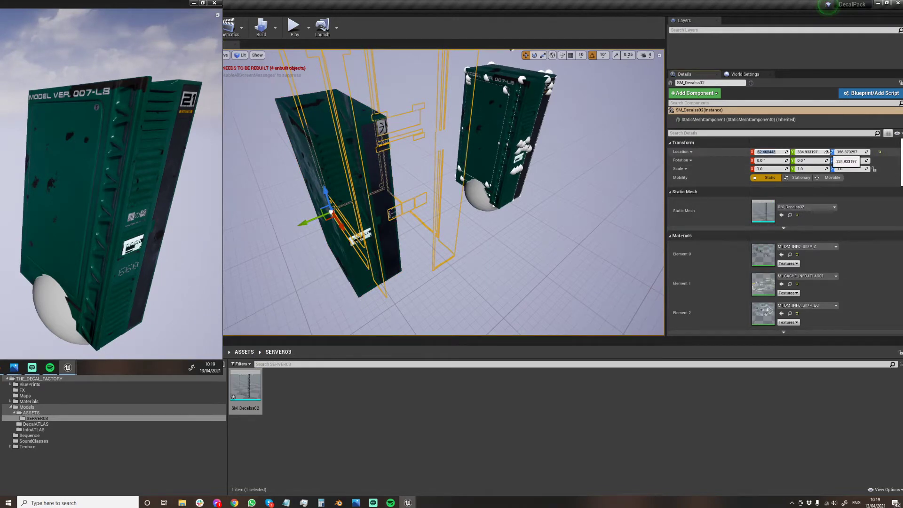
text(0)
key(Tab)
text(0)
key(Return)
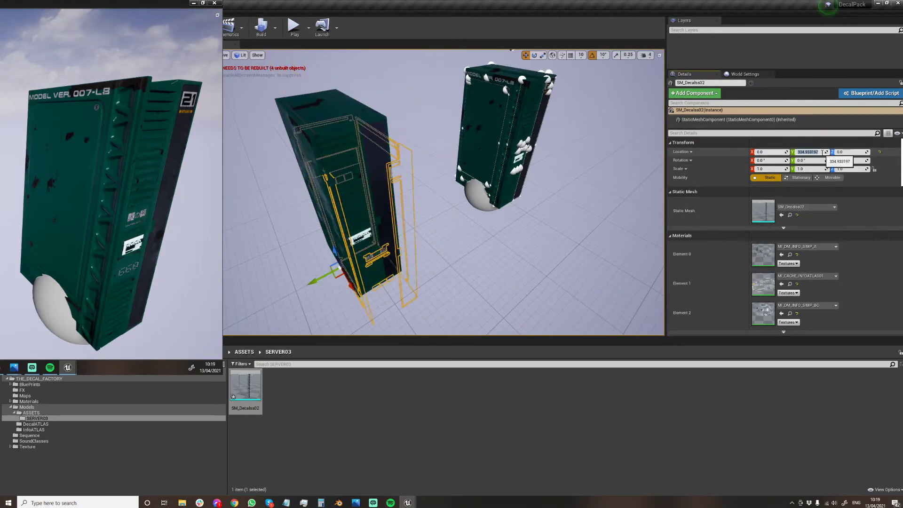
click(822, 152)
text(300)
key(Return)
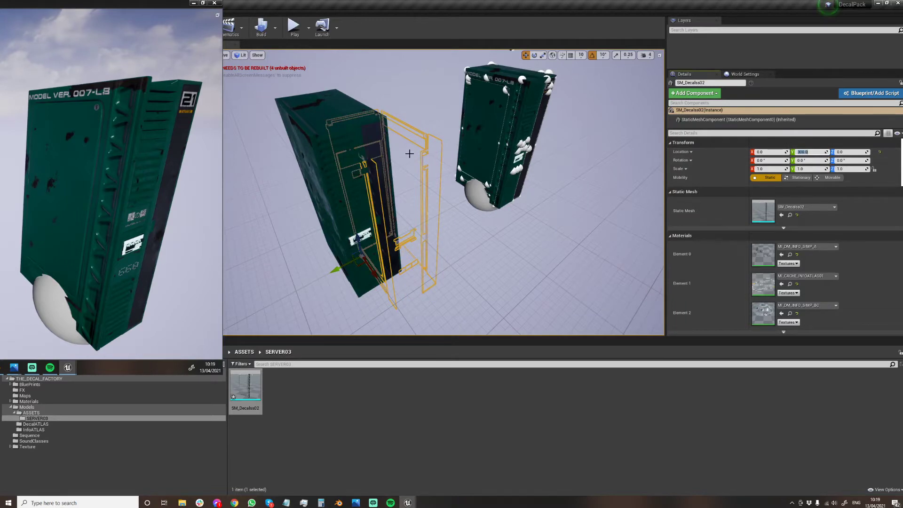
Move the SM_Decalss02 mesh onto the duplicated server's faces, at about X -38, Y 337, Z 23.
right_drag(410, 154, 397, 233)
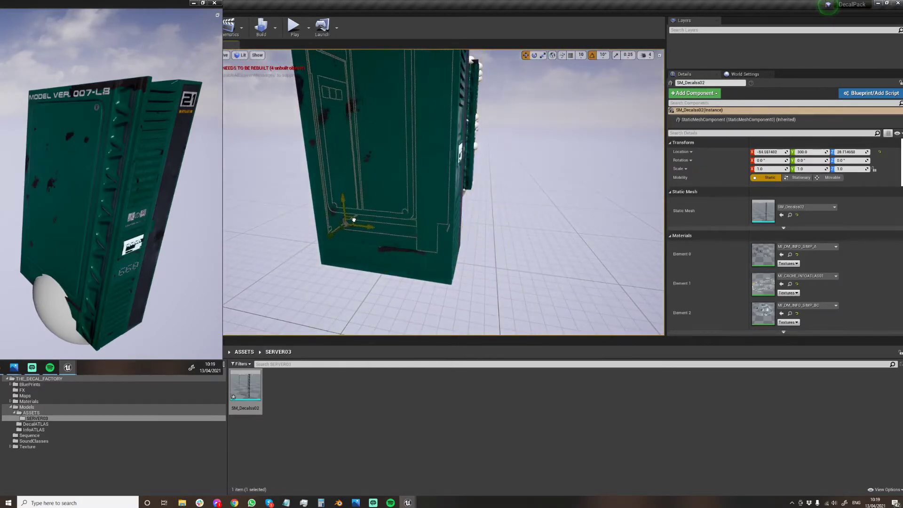
drag(354, 220, 348, 230)
right_drag(348, 231, 242, 275)
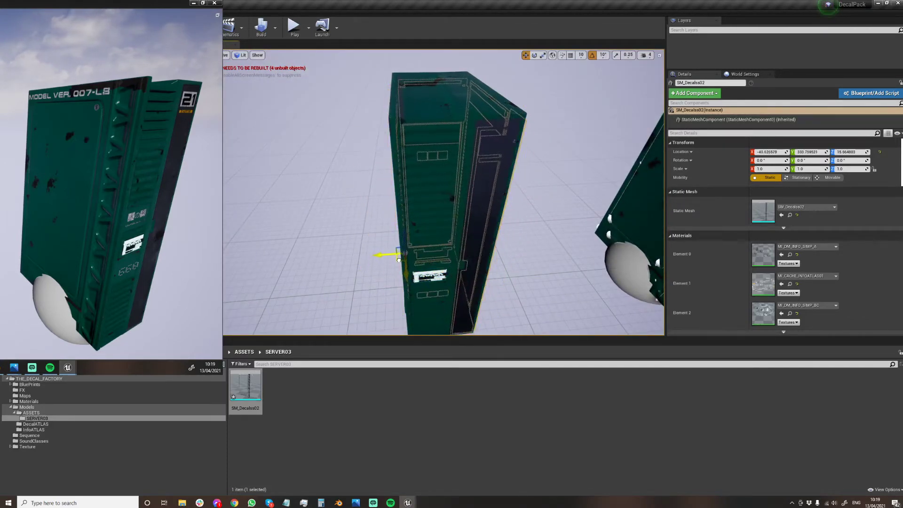
right_drag(396, 262, 455, 272)
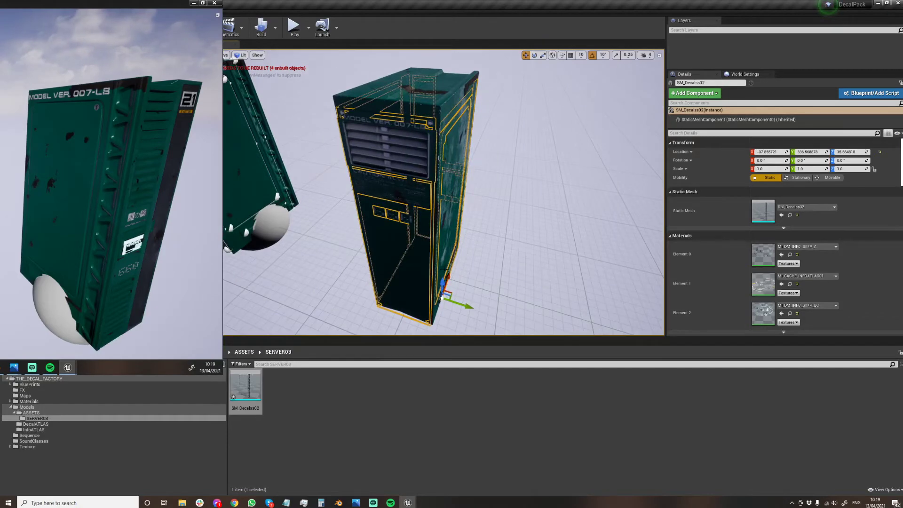
Inspect the decals on the duplicated server and check the location values of the extendable decal parts on the original server.
click(515, 188)
right_drag(515, 188, 415, 242)
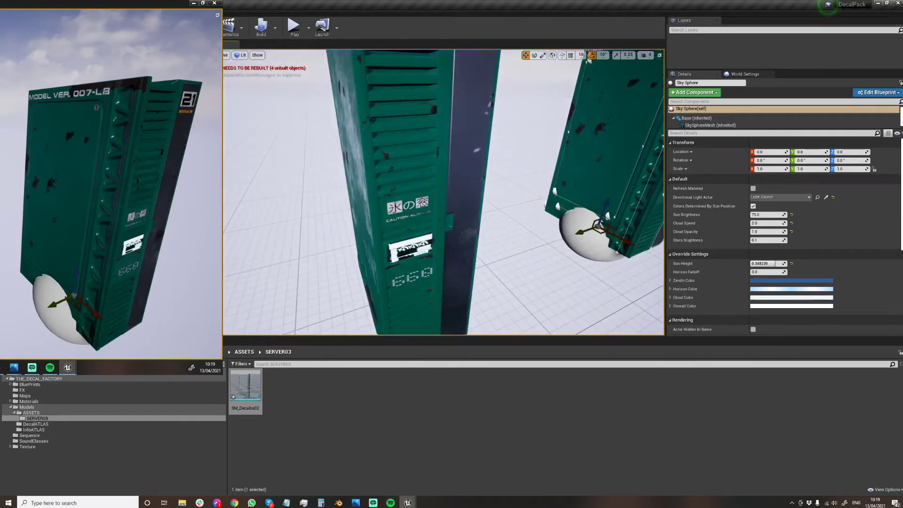
click(412, 303)
right_drag(413, 303, 474, 152)
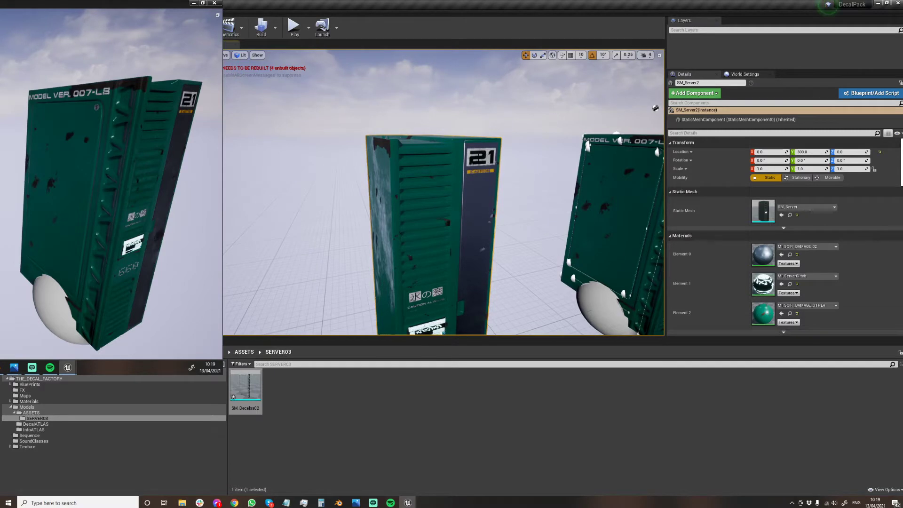
click(631, 308)
click(653, 277)
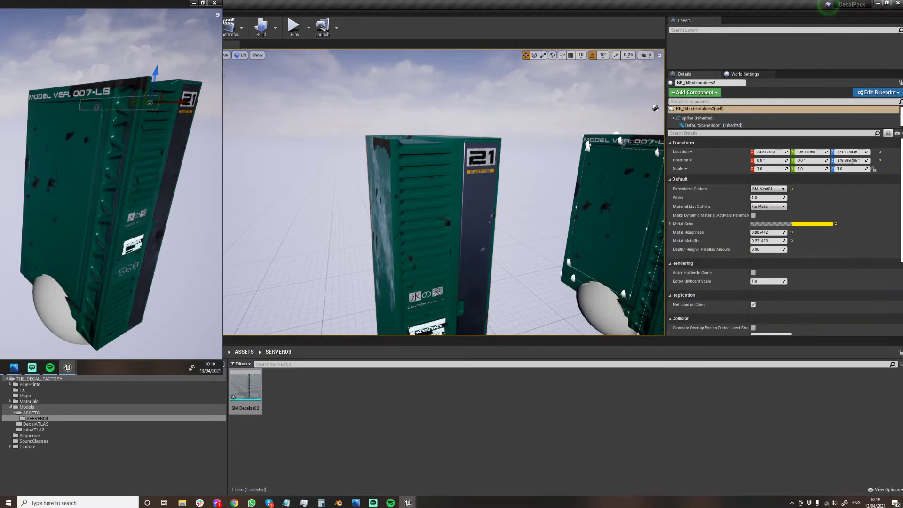
click(630, 308)
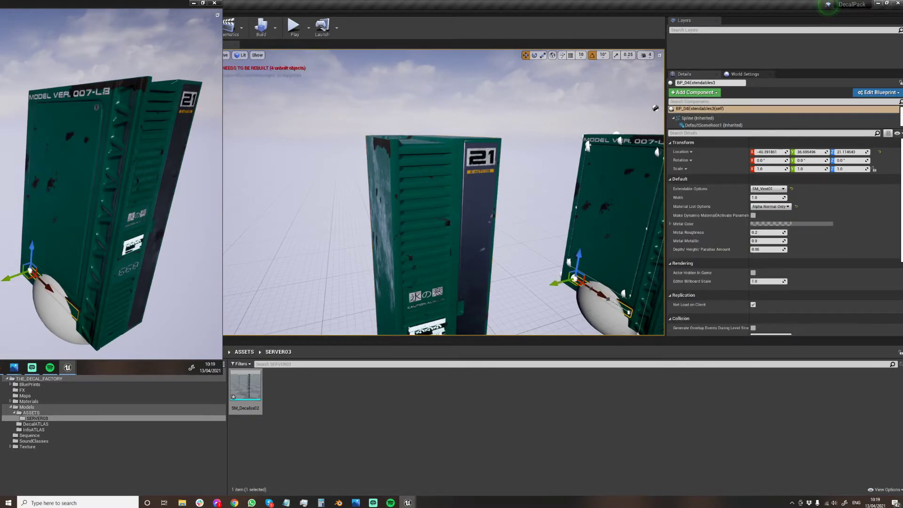
Nudge the SM_Decalss02 mesh on the duplicated server to about Y 337.1 and Z 21.5.
click(428, 301)
right_drag(429, 301, 467, 346)
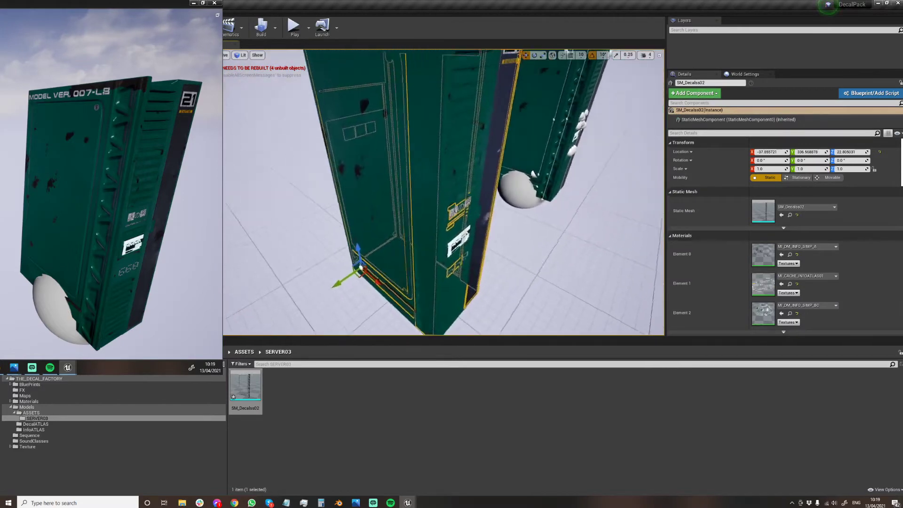
right_drag(474, 314, 602, 317)
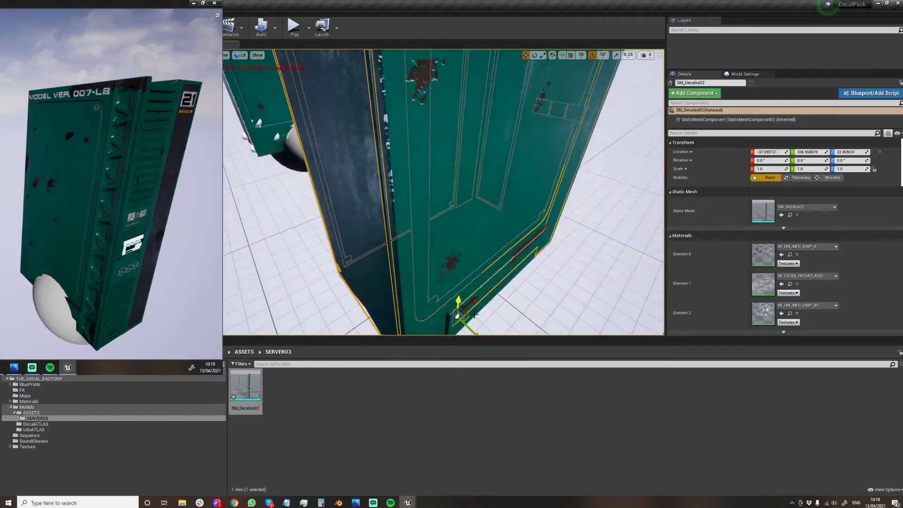
drag(470, 328, 471, 330)
right_drag(470, 331, 456, 229)
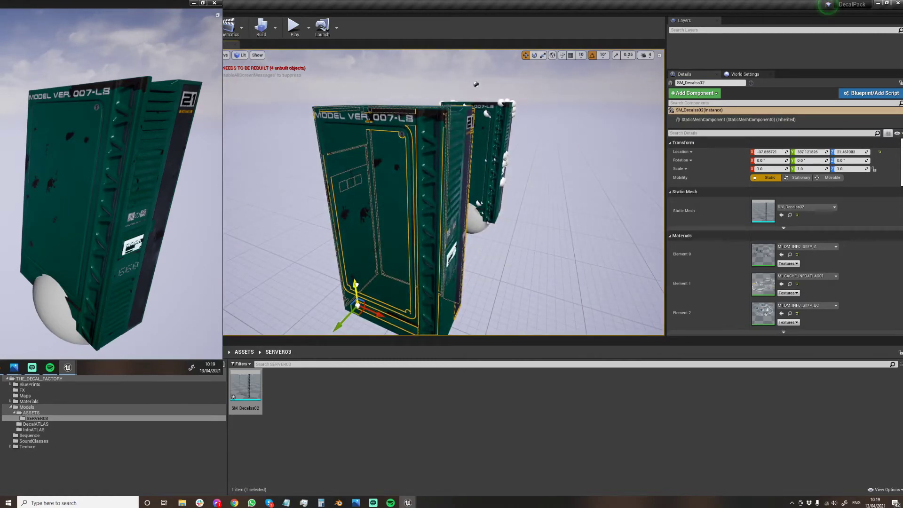
Check the decals on the duplicated server's sides and nudge the server along Y to about 300.3 to fit them.
click(303, 282)
right_drag(303, 282, 294, 261)
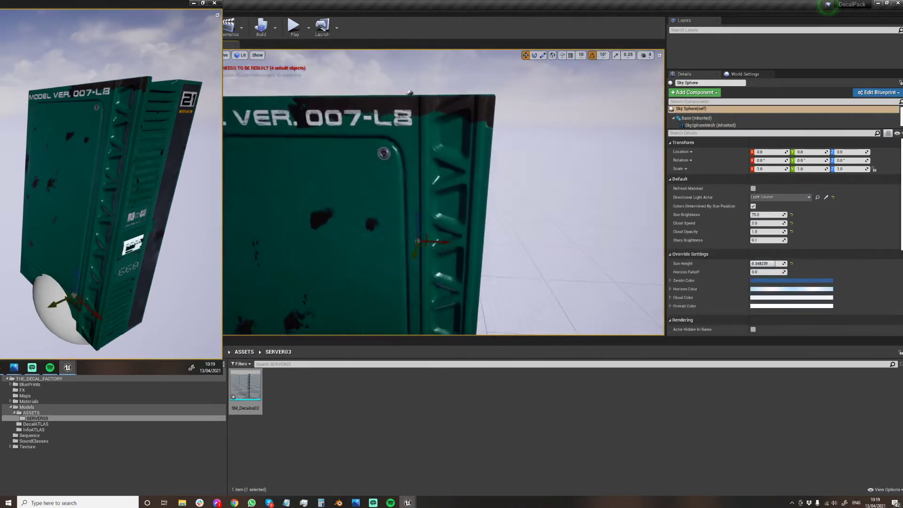
right_drag(514, 163, 311, 174)
right_drag(415, 150, 423, 158)
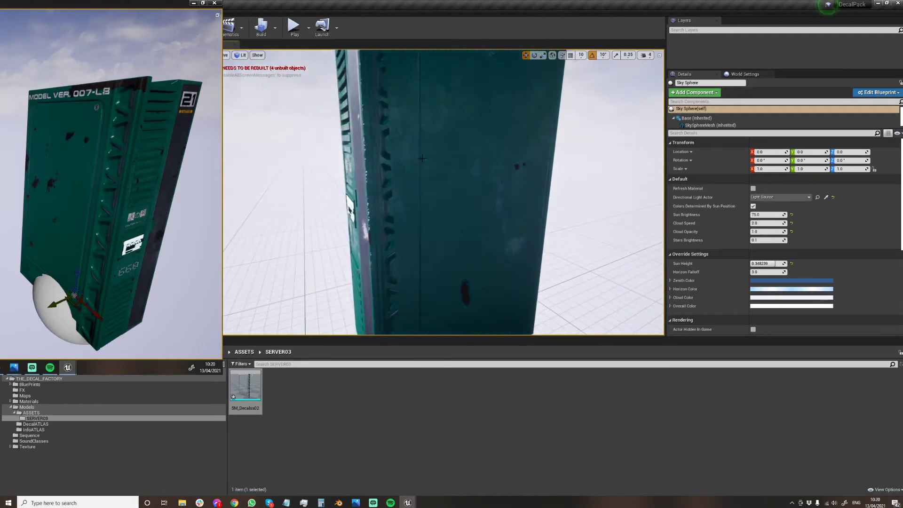
click(384, 149)
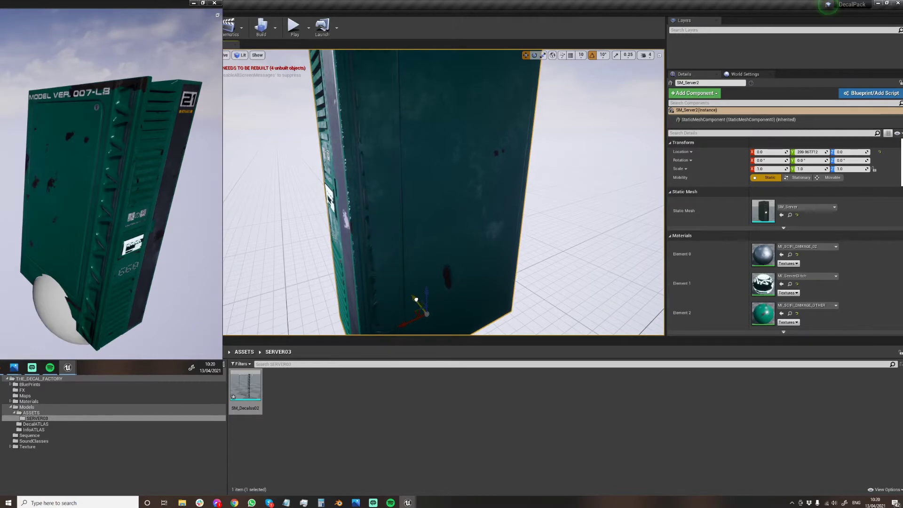
right_drag(416, 298, 498, 297)
right_drag(372, 256, 382, 277)
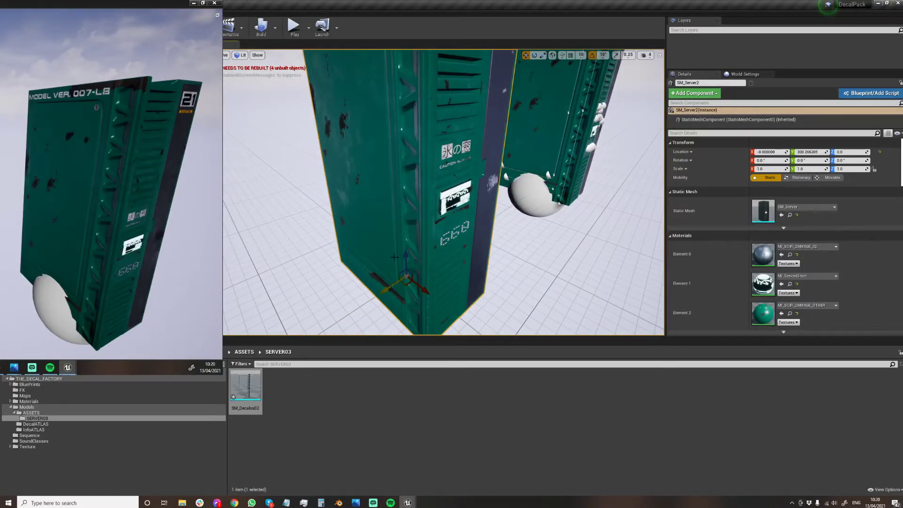
Examine the merged decals from all sides of the duplicated server and review the SM_Decalss02 mesh's material slots.
right_drag(394, 256, 466, 259)
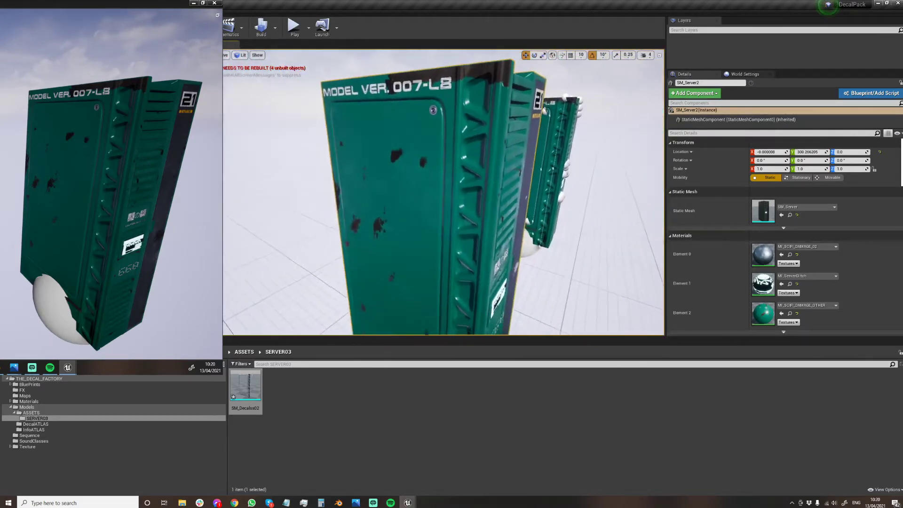
right_drag(341, 213, 409, 188)
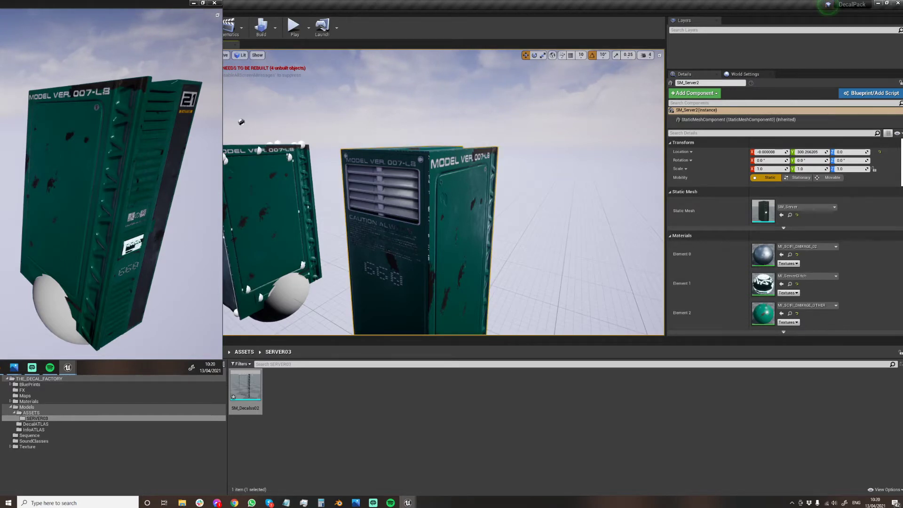
click(383, 274)
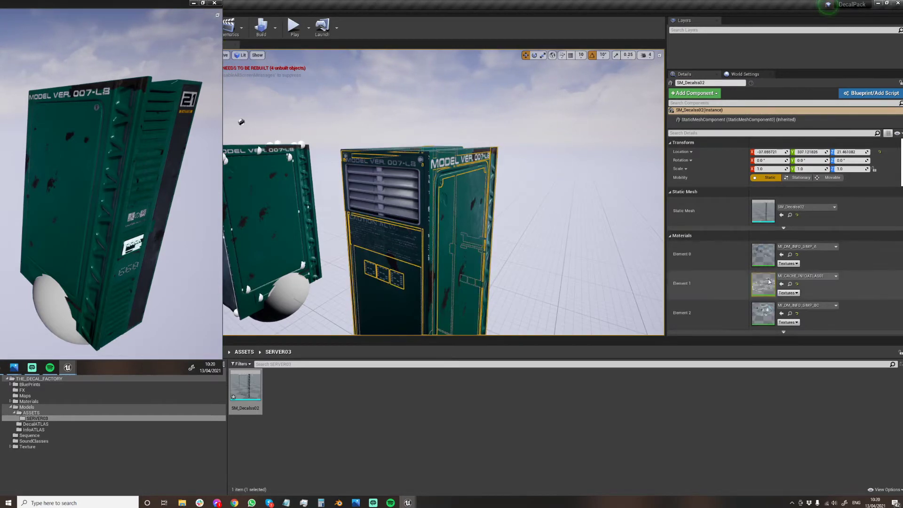
scroll(830, 238, down, 4)
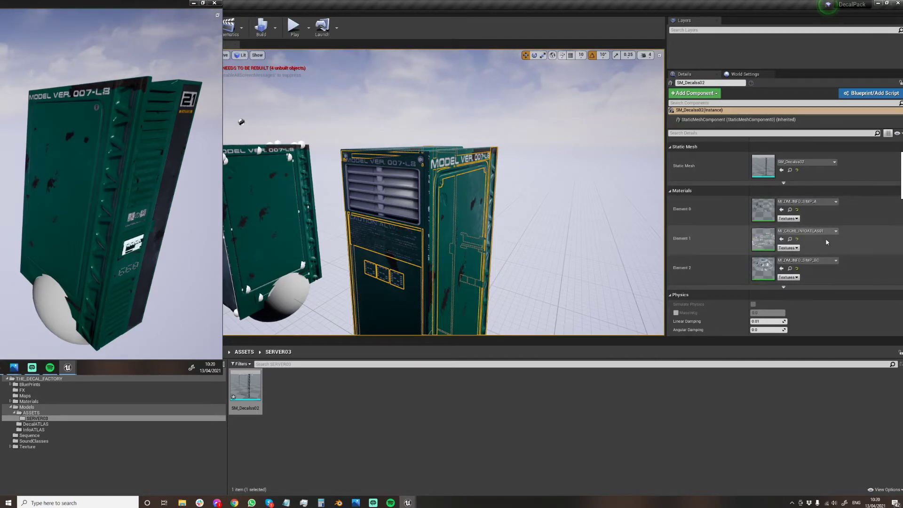
right_drag(615, 215, 454, 226)
key(d)
key(s)
key(d)
key(w)
key(d)
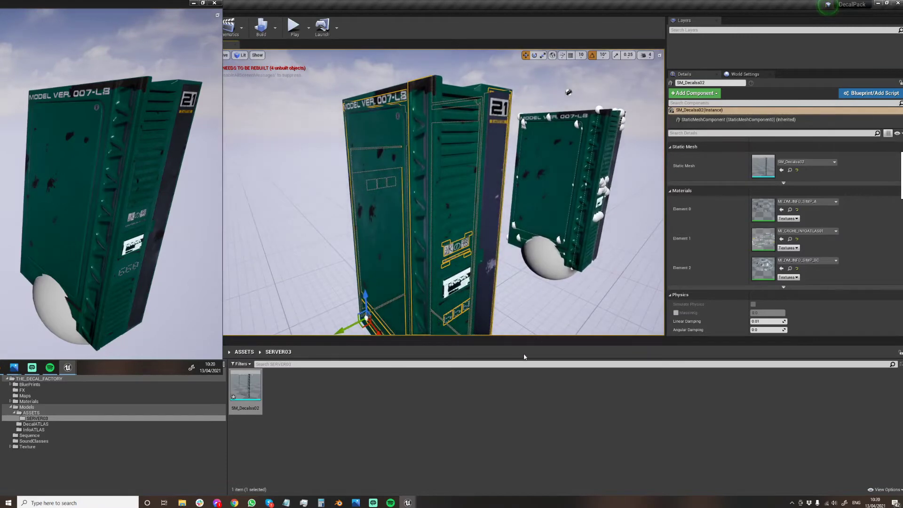
mouse_move(619, 169)
right_down()
mouse_move(653, 152)
mouse_move(610, 175)
right_up()
key(a)
key(w)
key(d)
key(s)
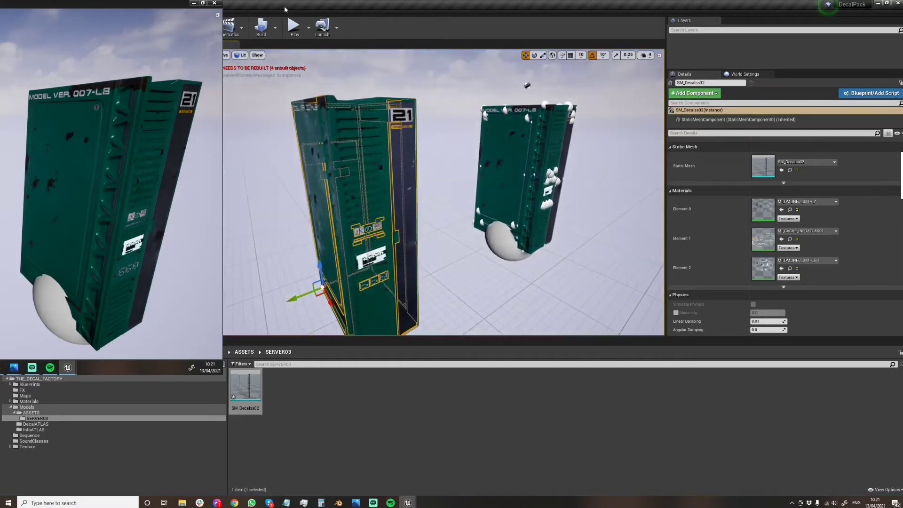
Build the level with lighting and close the lighting results log.
click(261, 27)
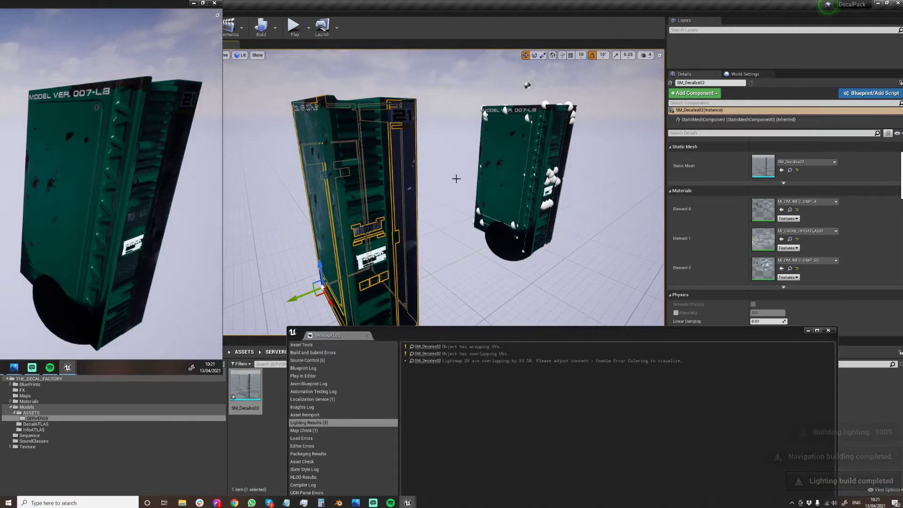
click(828, 331)
scroll(802, 214, up, 2)
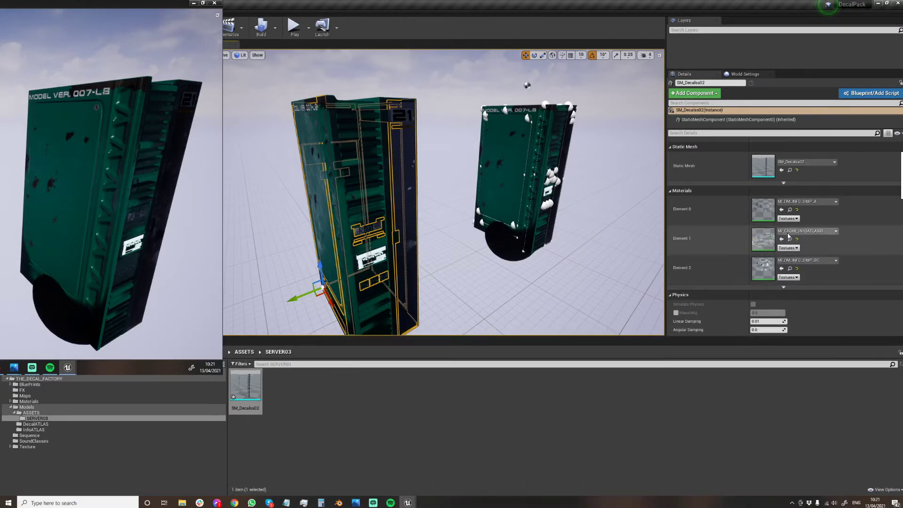
Rebuild the level lighting, follow the SM_Decalss02 entry in the lighting results and close the log.
scroll(802, 214, down, 10)
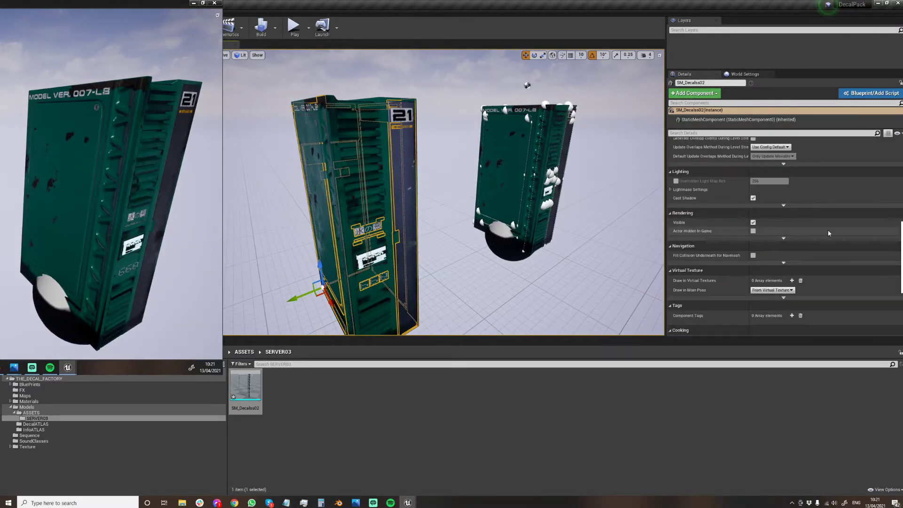
scroll(758, 264, down, 2)
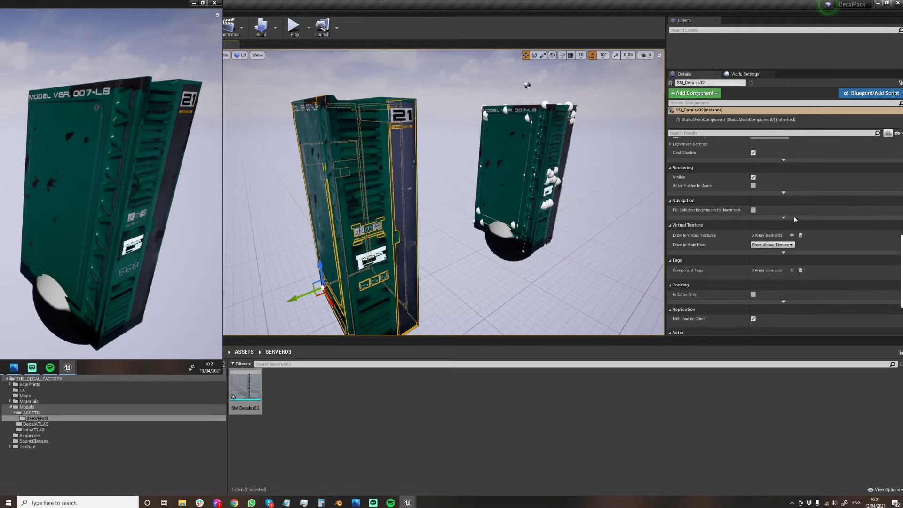
right_drag(560, 199, 556, 213)
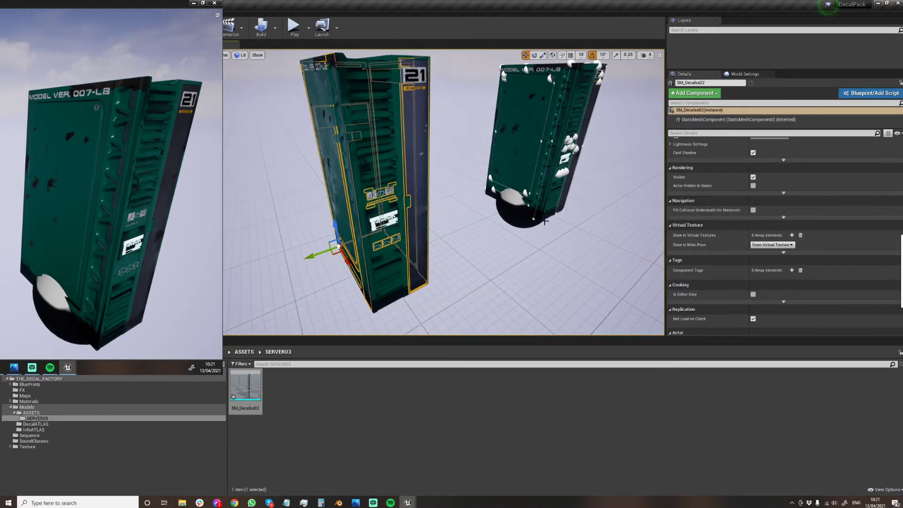
click(264, 30)
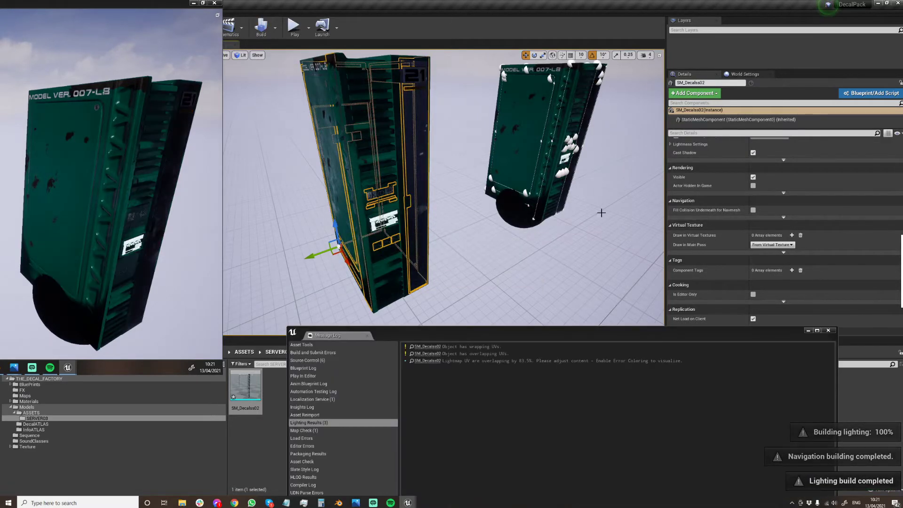
click(427, 347)
click(827, 330)
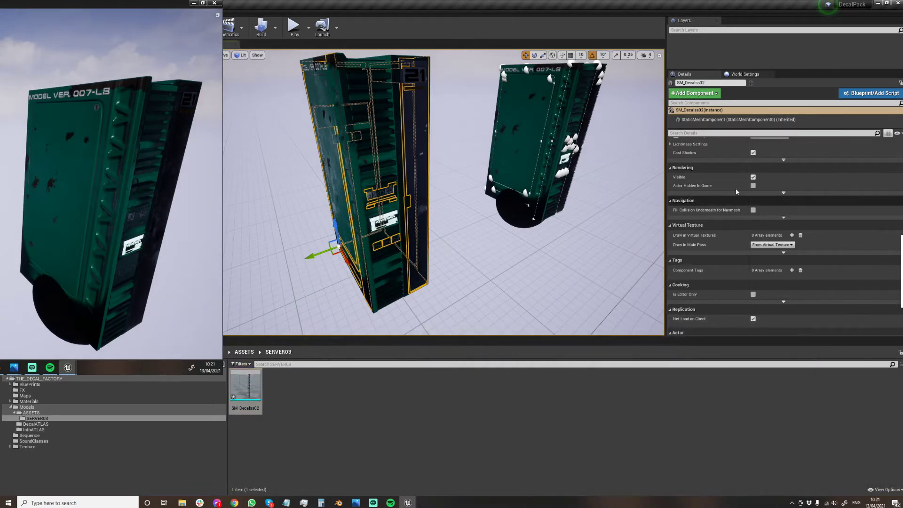
Review the SM_Decalss02 instance's mobility, physics and lighting properties, including its Lightmass and advanced lighting settings.
scroll(746, 196, down, 2)
scroll(776, 225, down, 3)
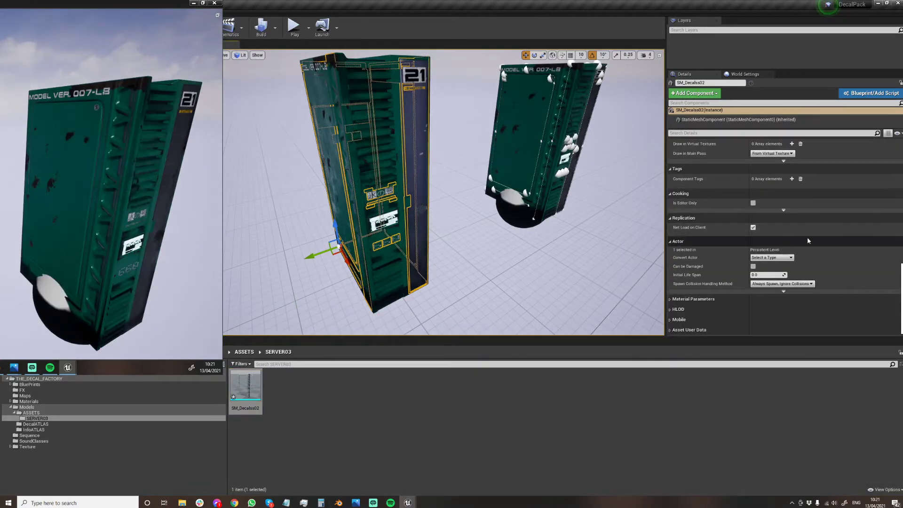
scroll(805, 231, up, 20)
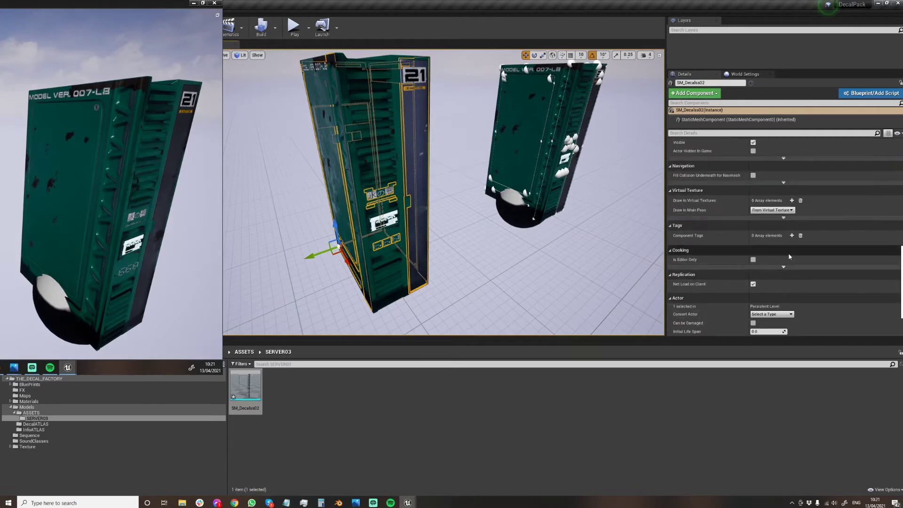
scroll(802, 251, up, 5)
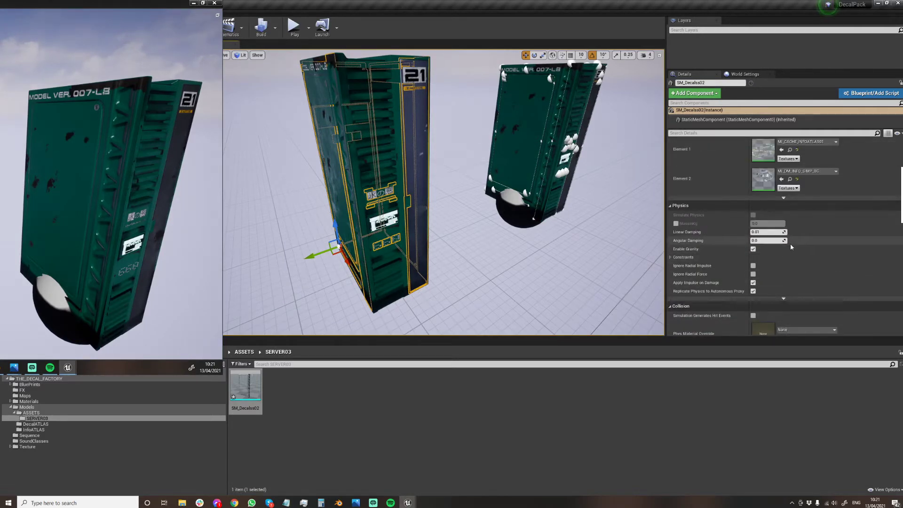
scroll(788, 233, down, 4)
scroll(784, 243, up, 10)
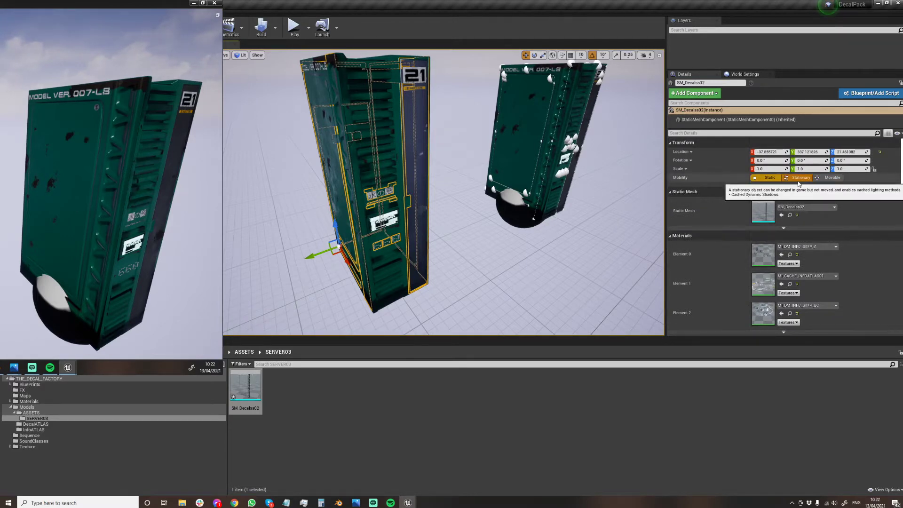
scroll(818, 257, down, 10)
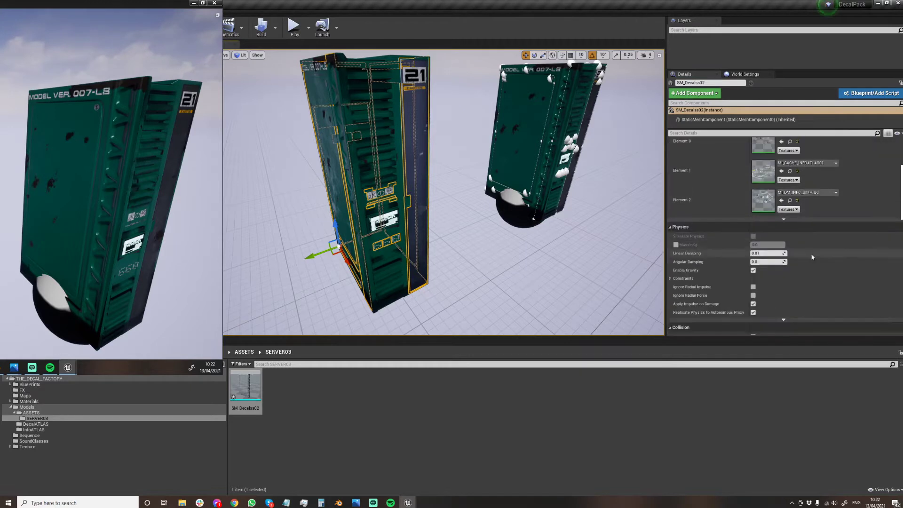
scroll(789, 243, down, 3)
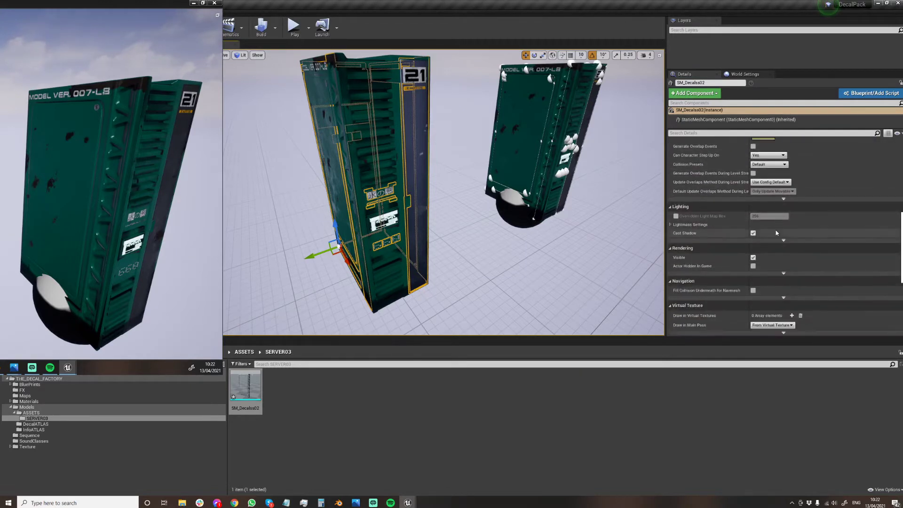
click(671, 225)
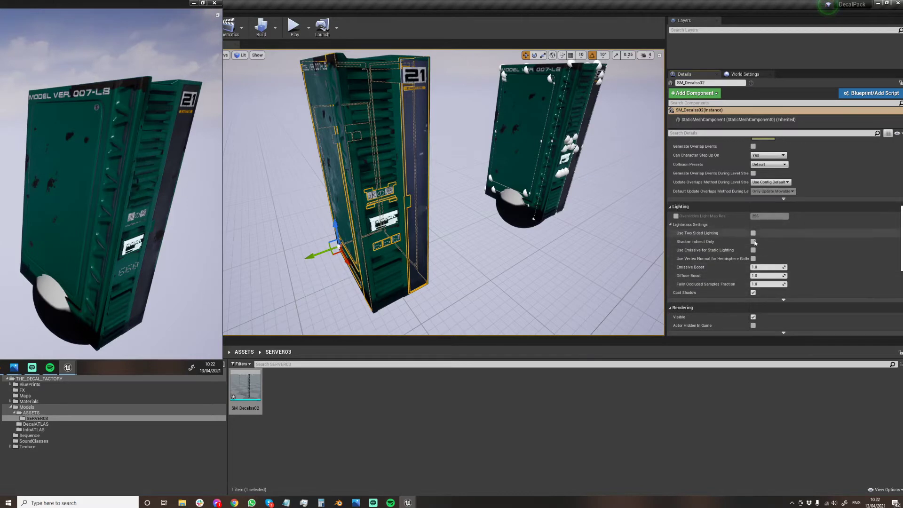
scroll(793, 259, down, 2)
click(783, 266)
scroll(760, 242, down, 4)
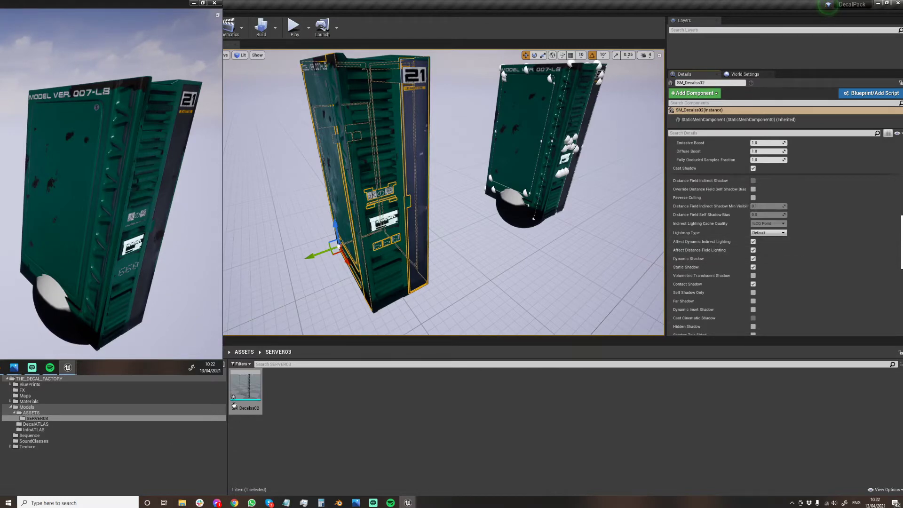
Open the SM_Decalss02 asset in the static mesh editor and display its UV Channel 1 layout.
double_click(245, 389)
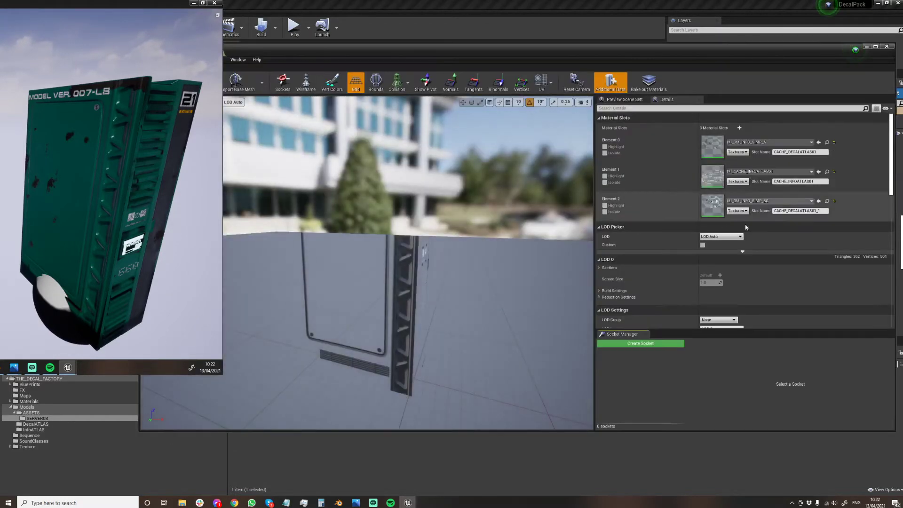
scroll(717, 247, down, 5)
scroll(717, 247, down, 3)
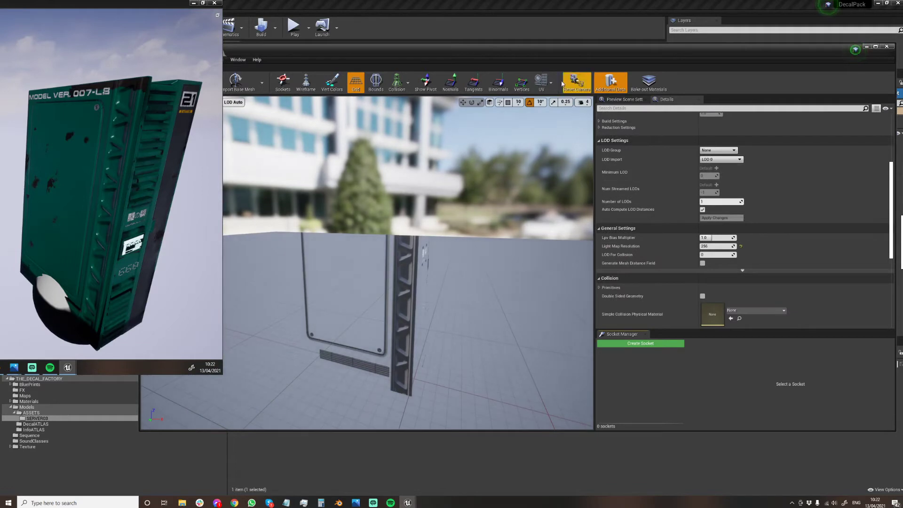
click(551, 83)
click(557, 116)
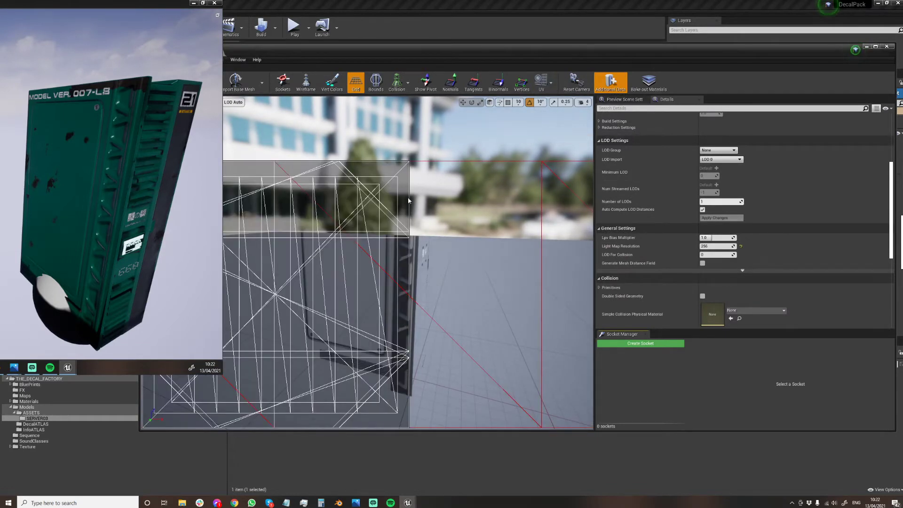
Examine the mesh's LOD, general and collision settings, including the advanced general options, for lightmap UV controls.
scroll(743, 235, down, 3)
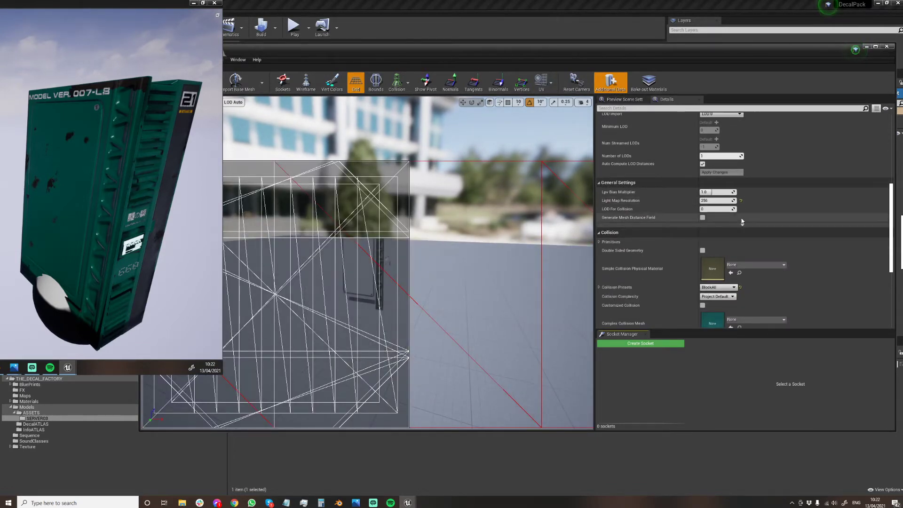
click(742, 224)
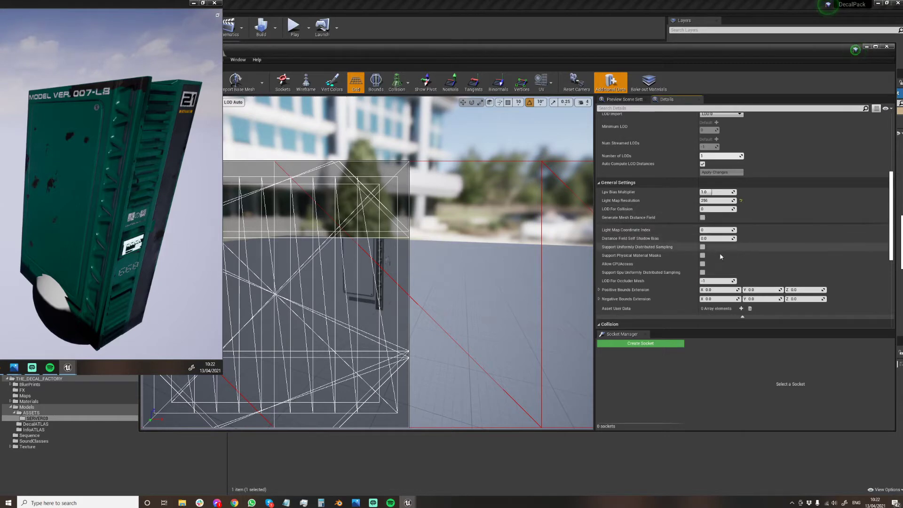
scroll(708, 279, down, 5)
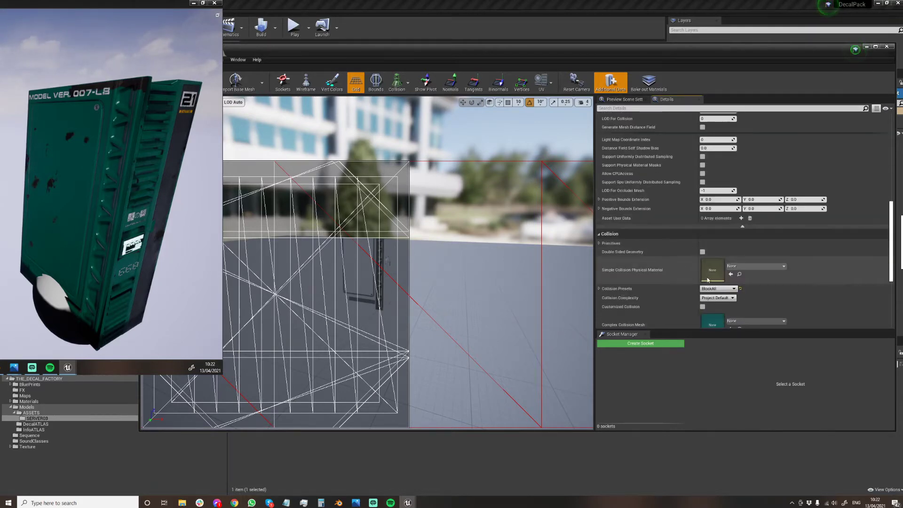
scroll(708, 280, down, 3)
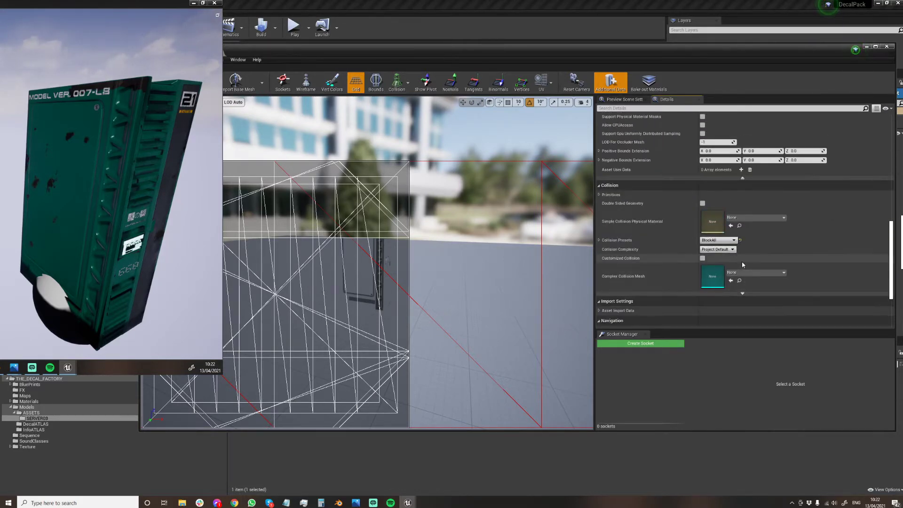
scroll(705, 244, up, 10)
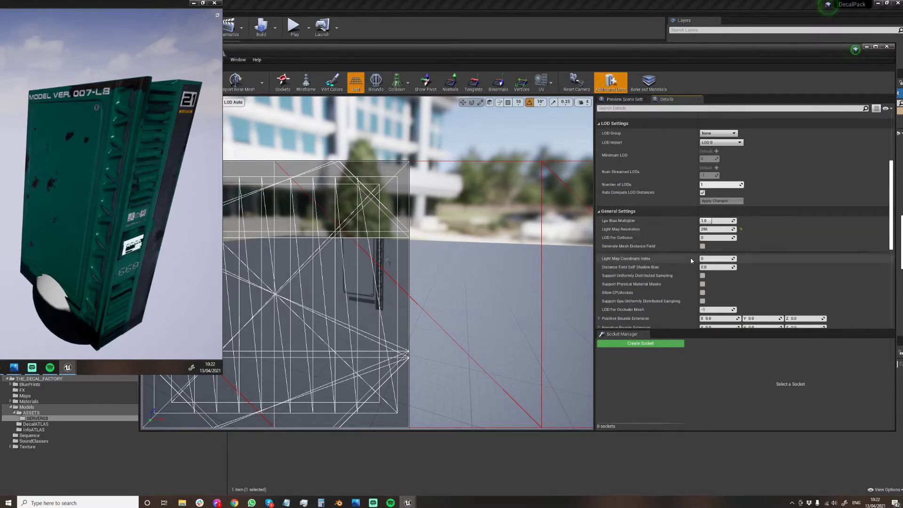
scroll(703, 257, down, 1)
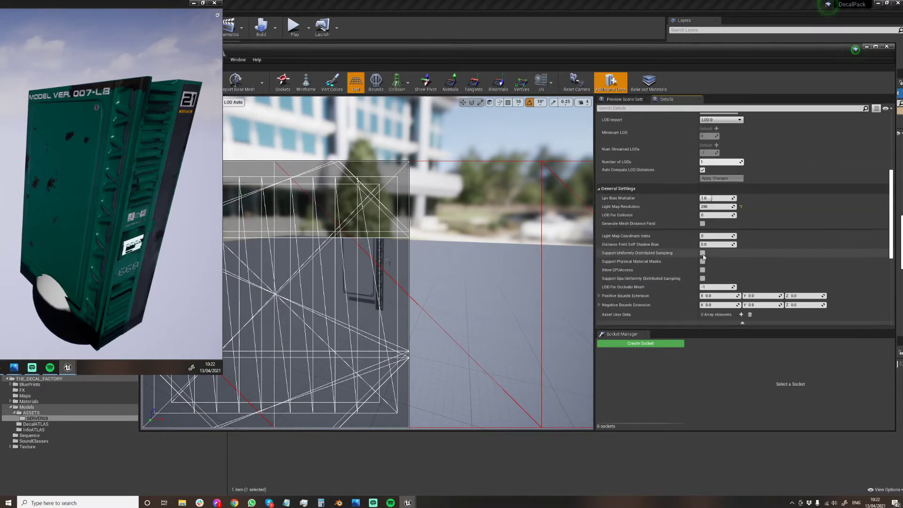
scroll(700, 268, down, 2)
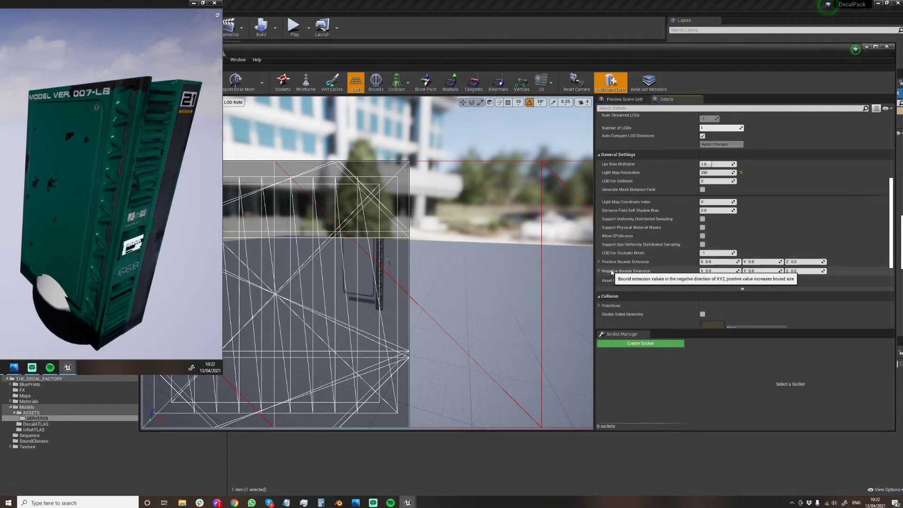
scroll(682, 273, down, 3)
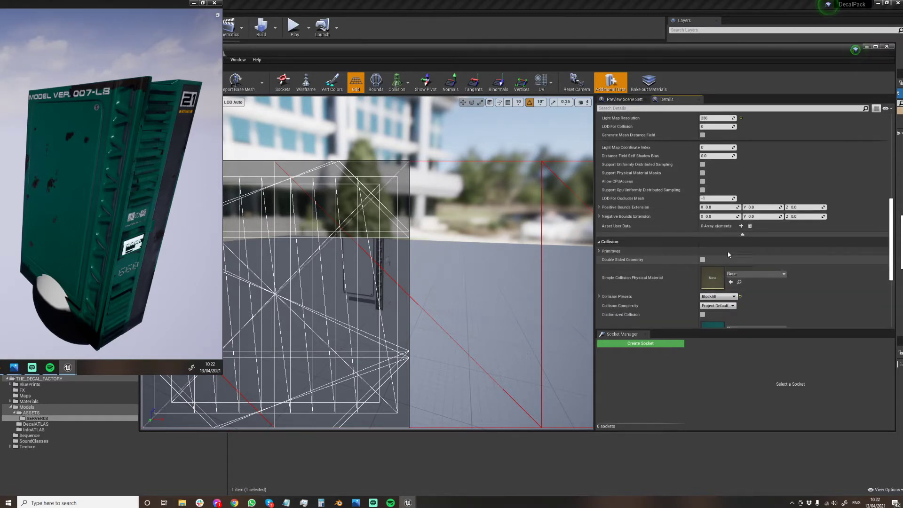
scroll(728, 254, up, 5)
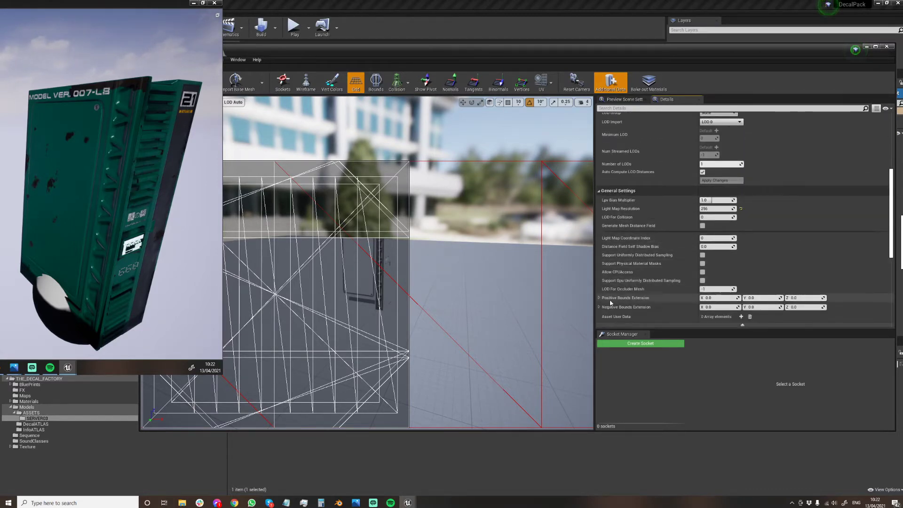
scroll(612, 282, up, 4)
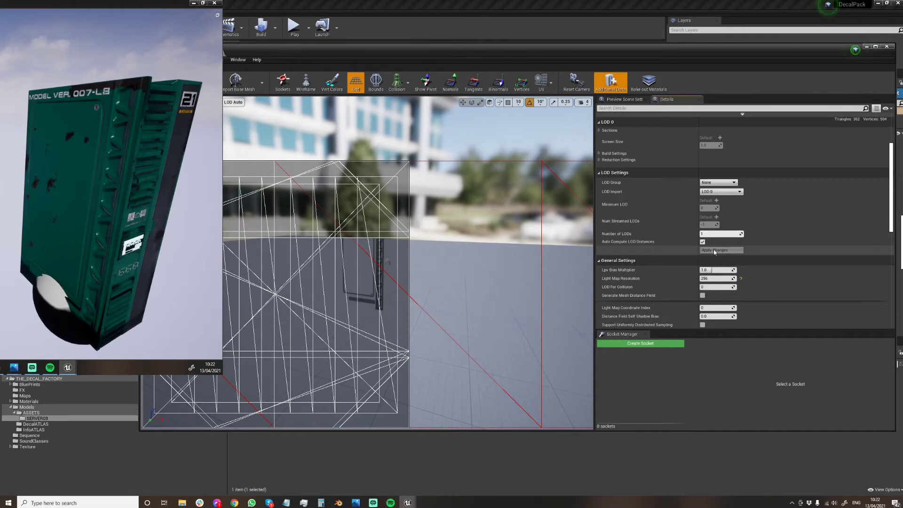
Apply the LOD 0 build settings with Use Full Precision UVs enabled and check the UV Channel 1 layout.
click(599, 154)
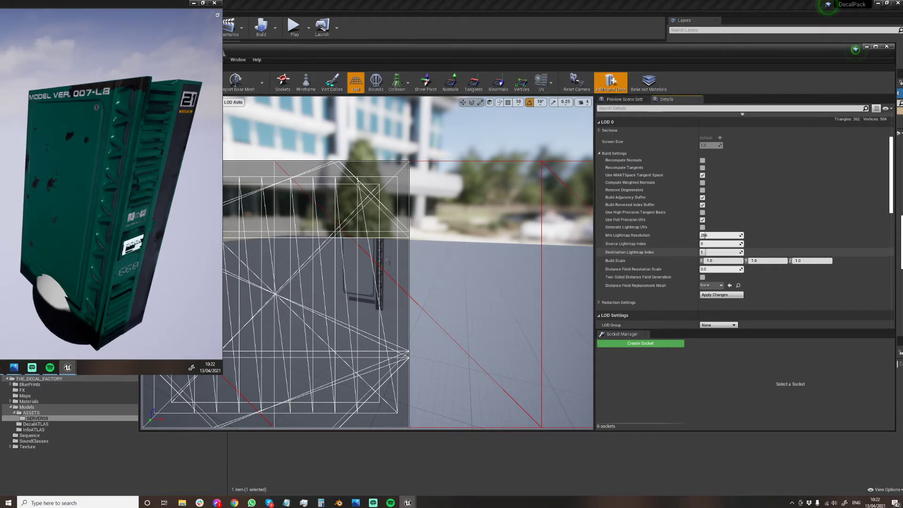
click(721, 294)
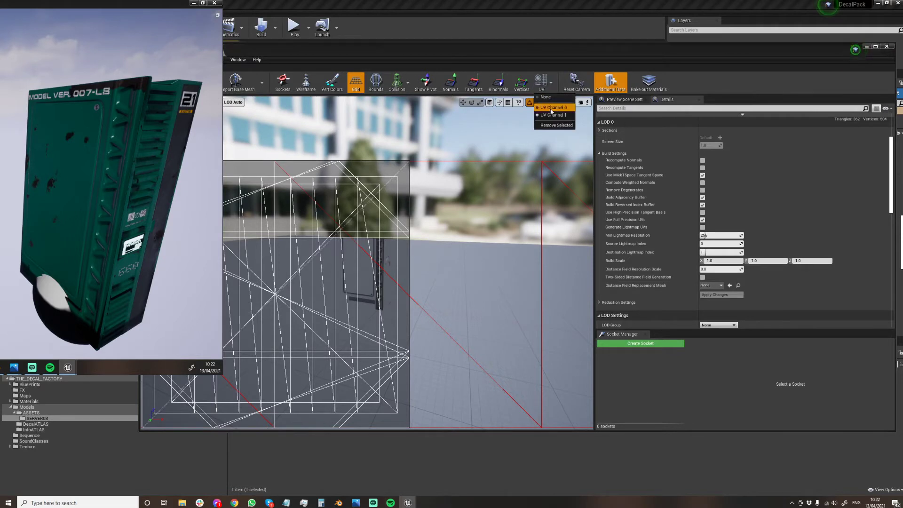
click(542, 84)
click(542, 89)
click(551, 117)
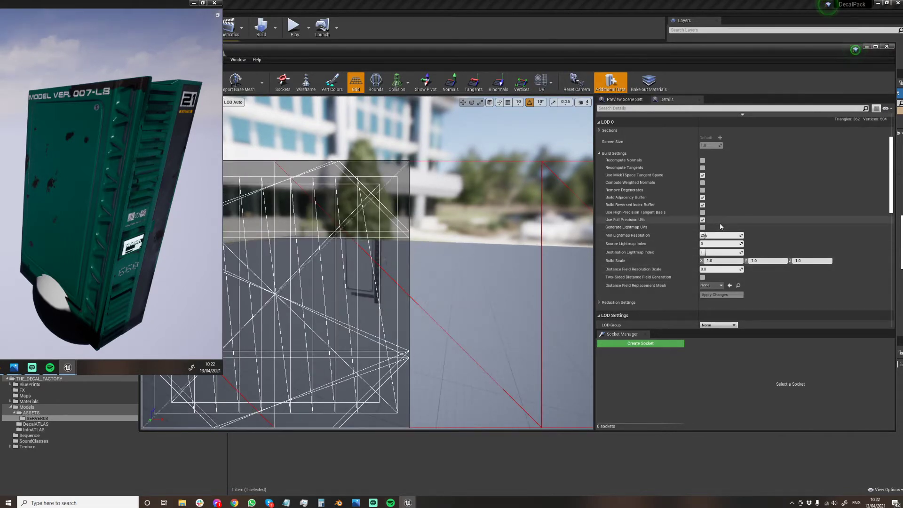
Apply Generate Lightmap UVs with full precision UVs off to SM_Decalss02 and rebuild the level lighting.
click(704, 221)
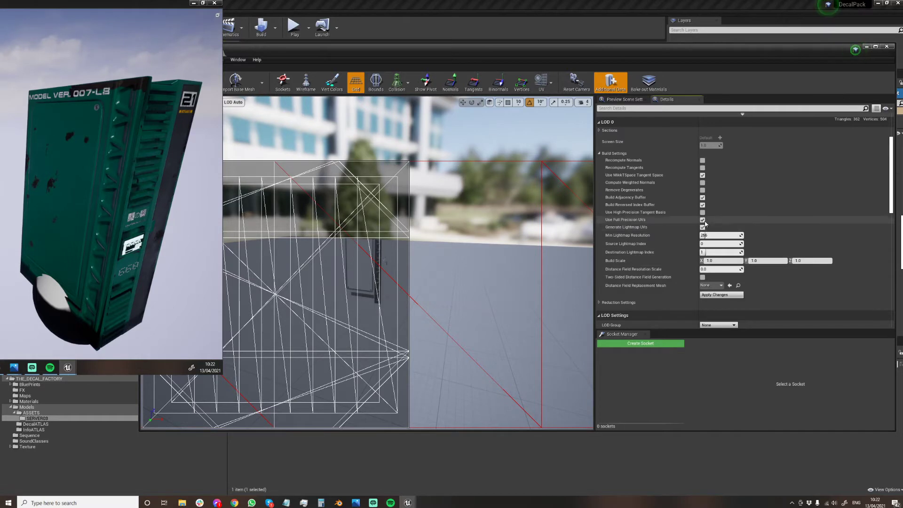
click(716, 295)
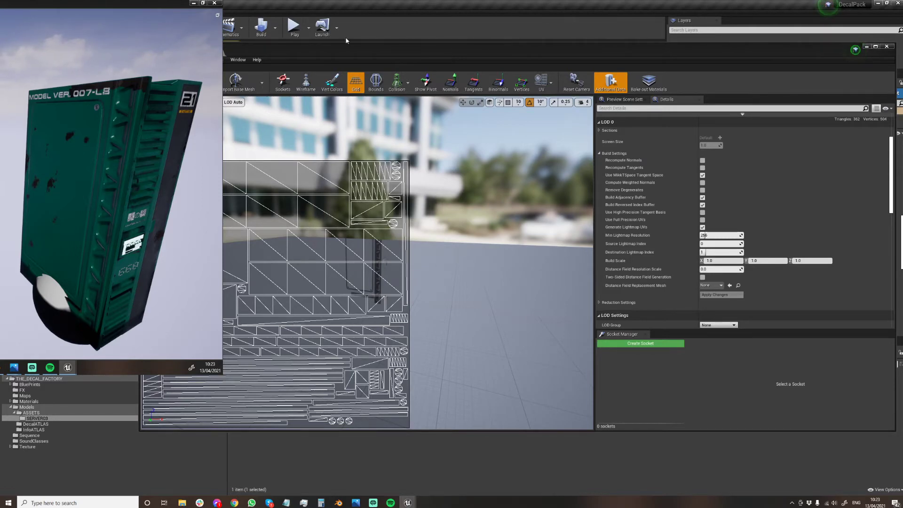
drag(353, 54, 292, 379)
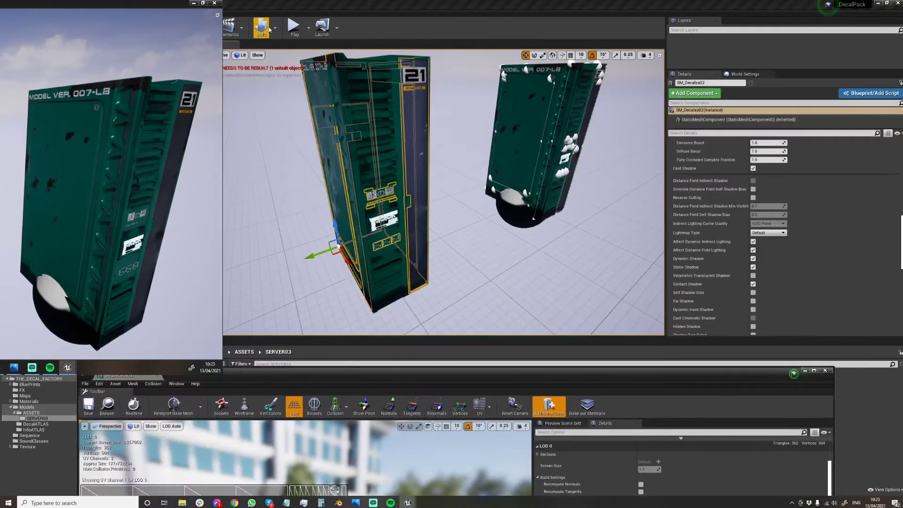
click(266, 28)
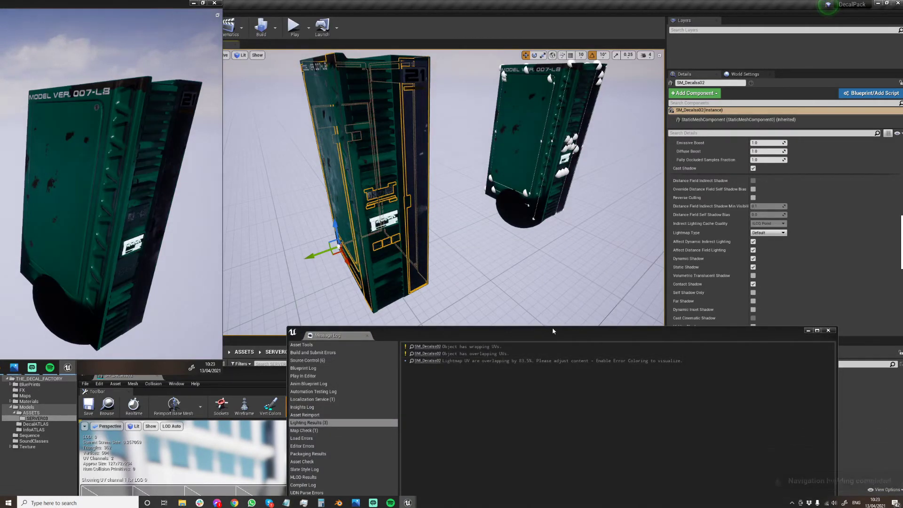
Review the lighting results for SM_Decalss02 alongside its UV layout, and close the static mesh editor and message log.
drag(597, 333, 475, 92)
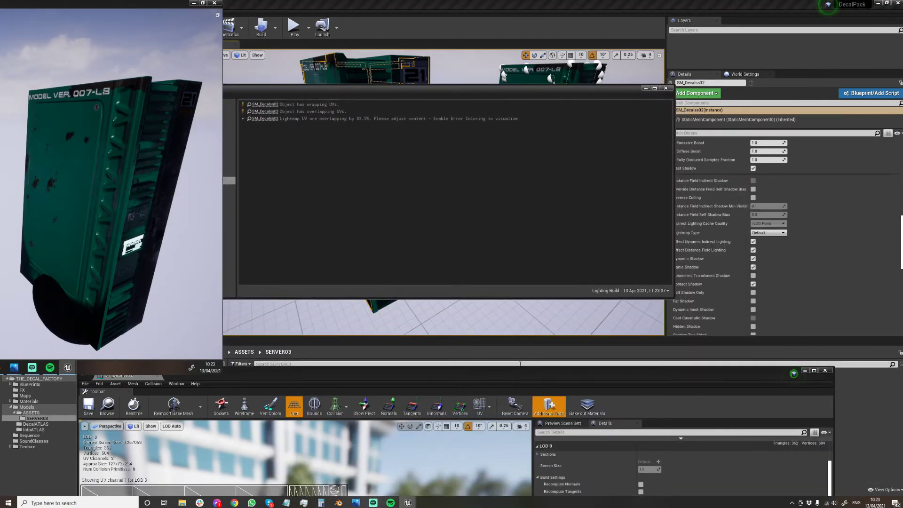
drag(520, 363, 550, 132)
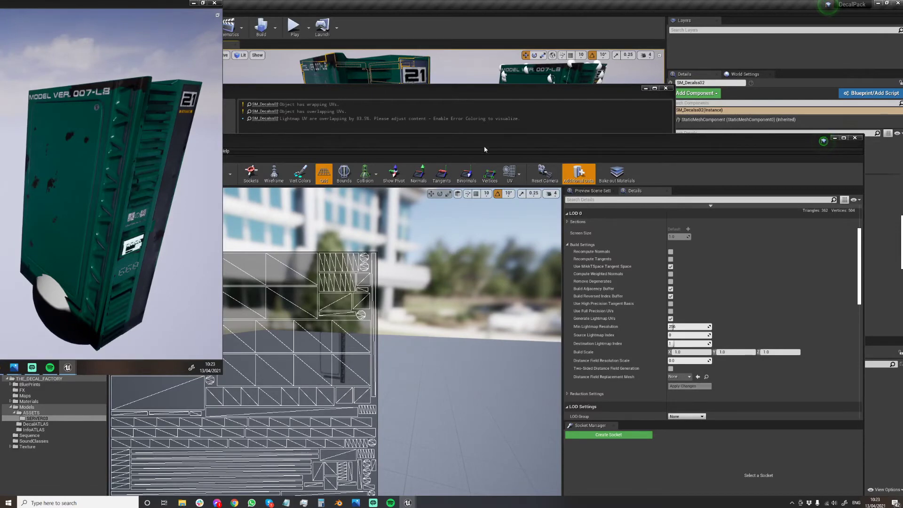
drag(484, 149, 511, 57)
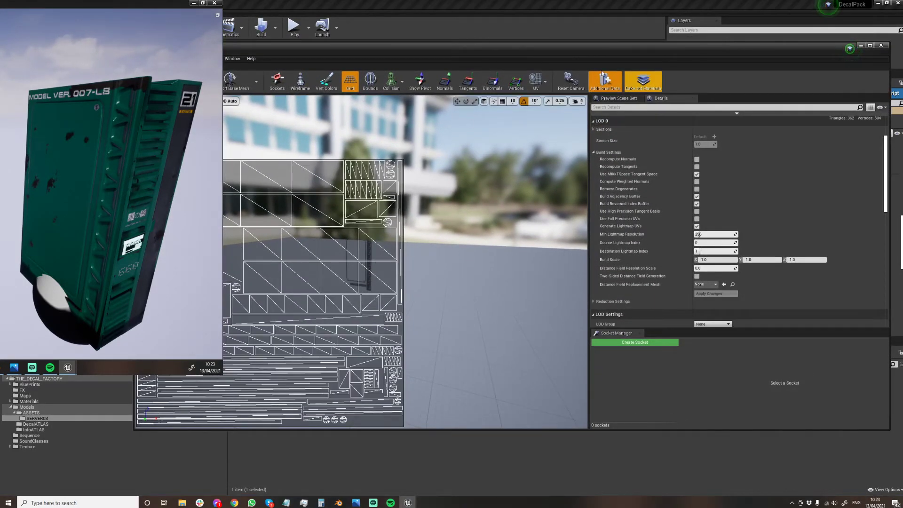
drag(572, 55, 480, 195)
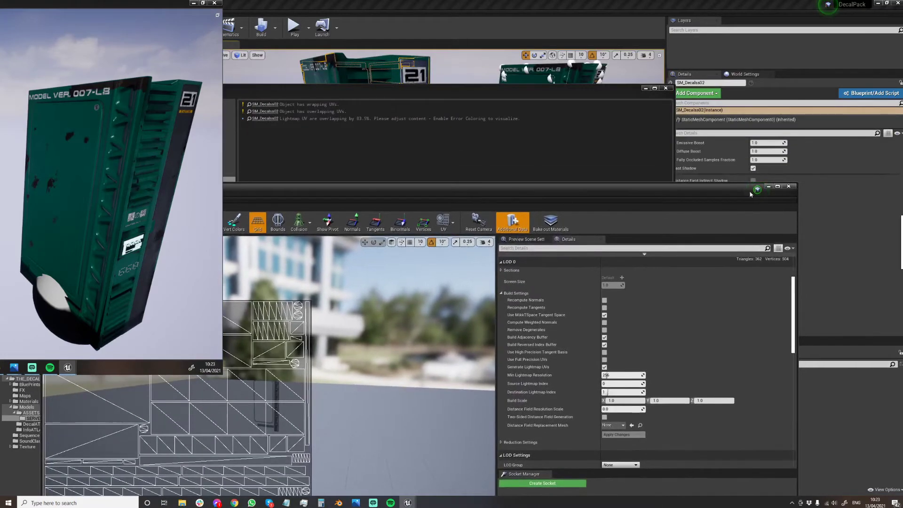
click(790, 187)
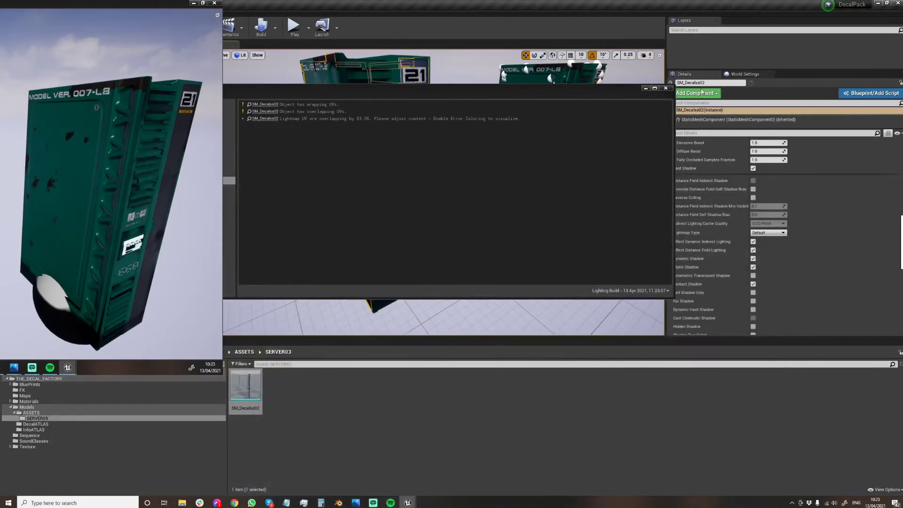
click(666, 88)
Examine the decal mesh's collision, Lightmass, shadow and Lightmap Type settings in the level.
scroll(825, 191, up, 5)
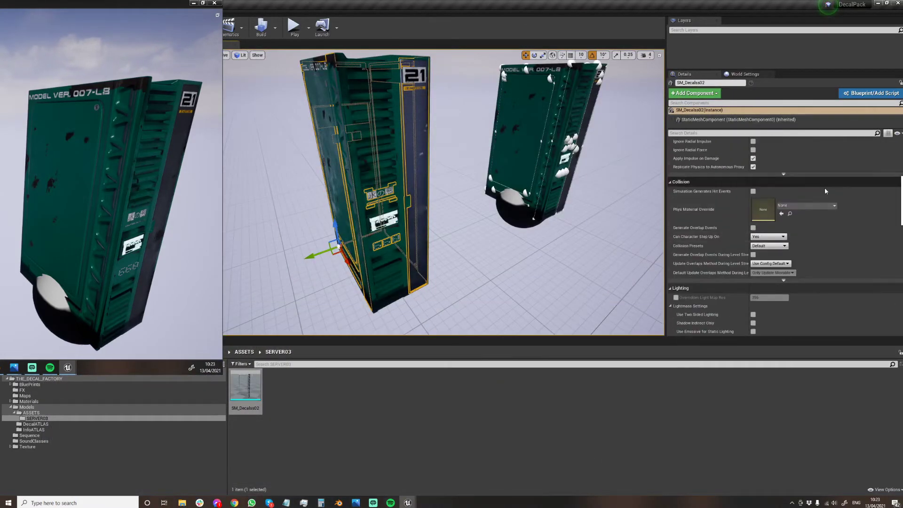
scroll(799, 211, down, 3)
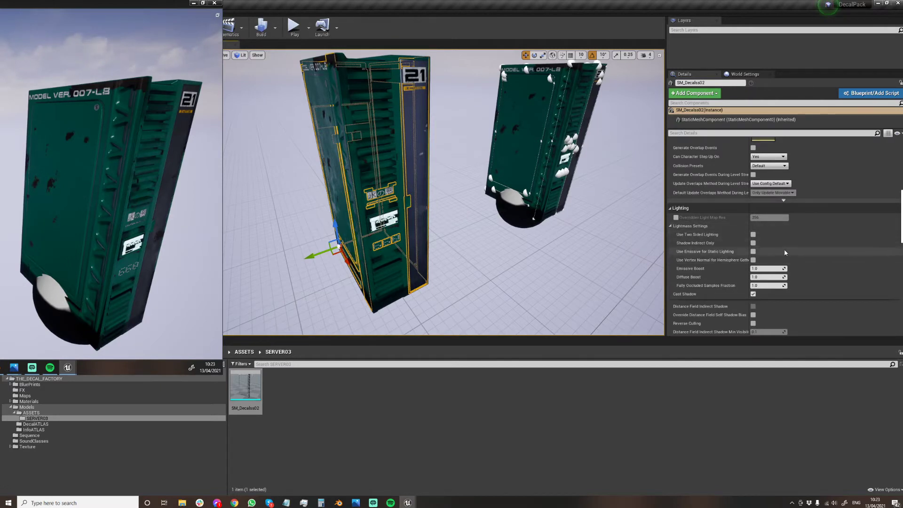
scroll(786, 236, down, 5)
scroll(797, 237, down, 2)
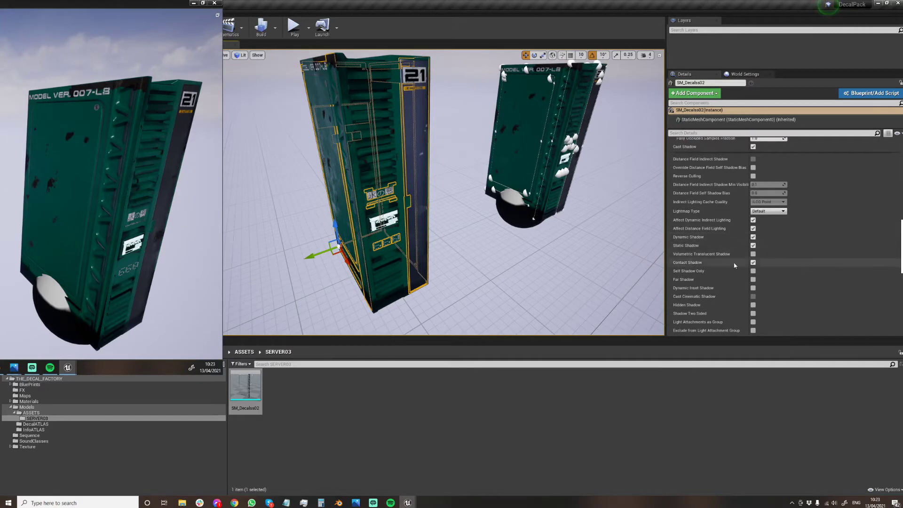
scroll(736, 268, down, 2)
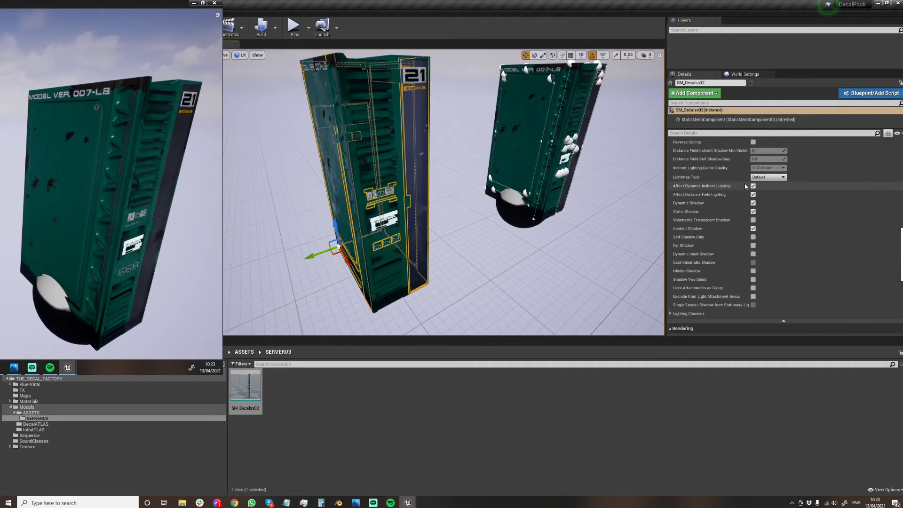
scroll(781, 218, up, 3)
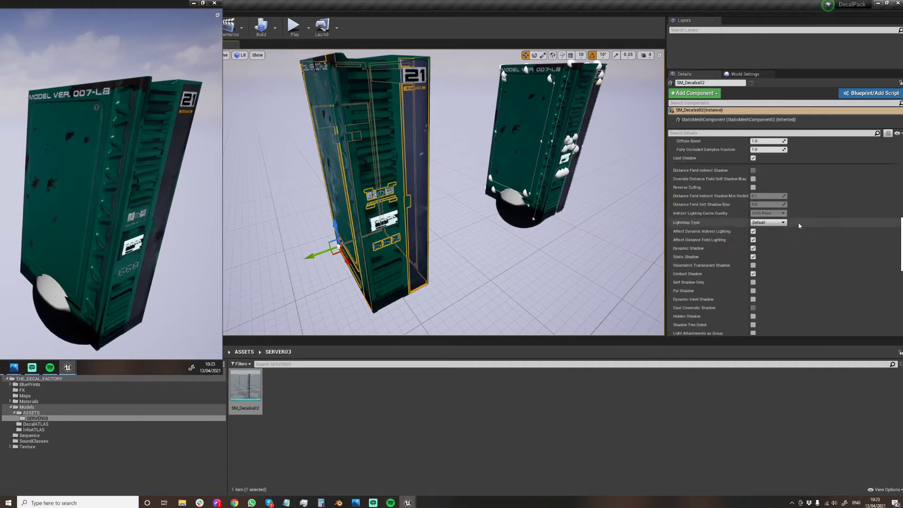
click(773, 223)
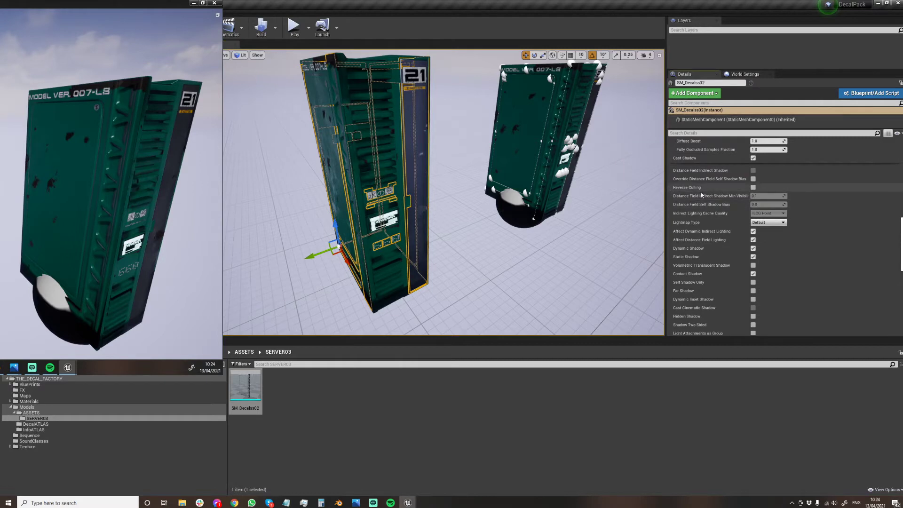
scroll(836, 185, up, 8)
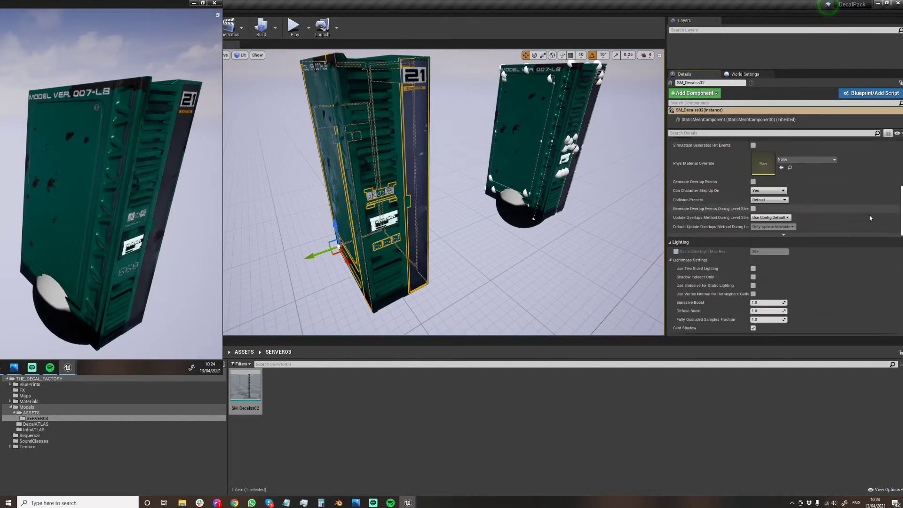
Set the SM_Decalss02 actor's mobility to Stationary and rebuild the level lighting.
scroll(870, 217, up, 10)
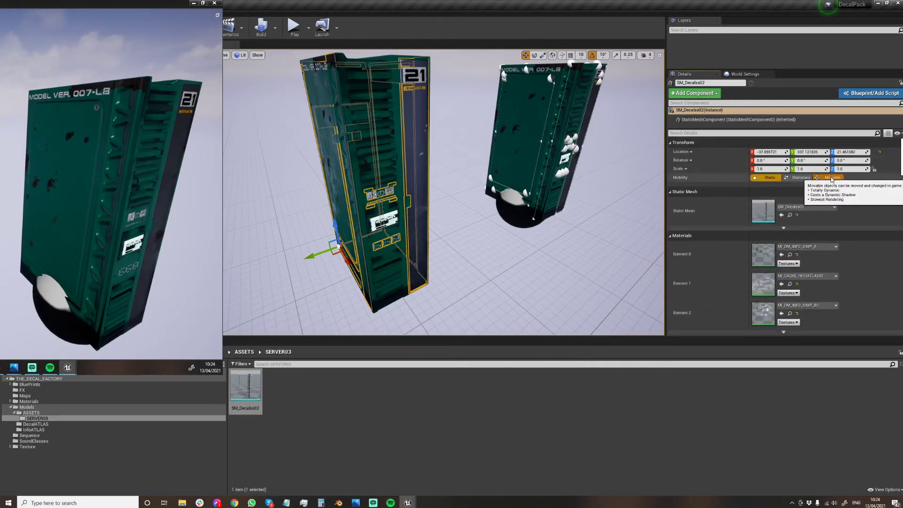
click(800, 178)
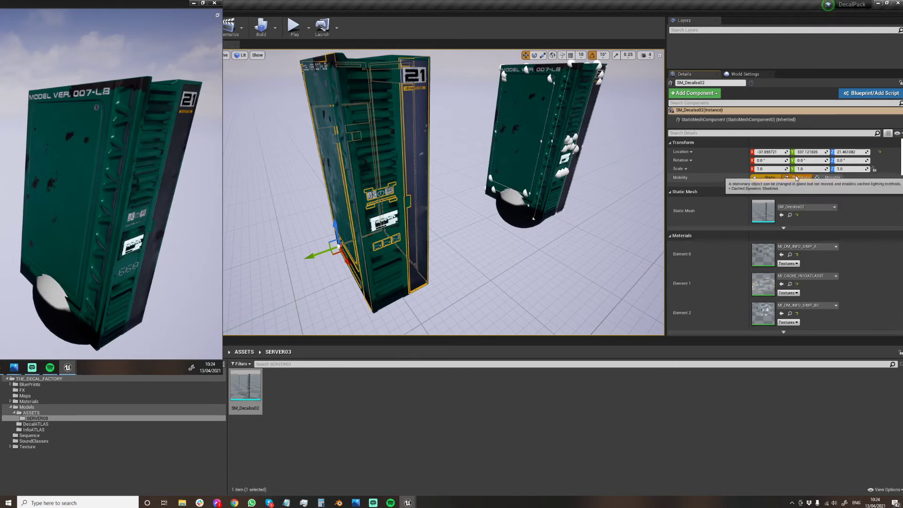
click(257, 23)
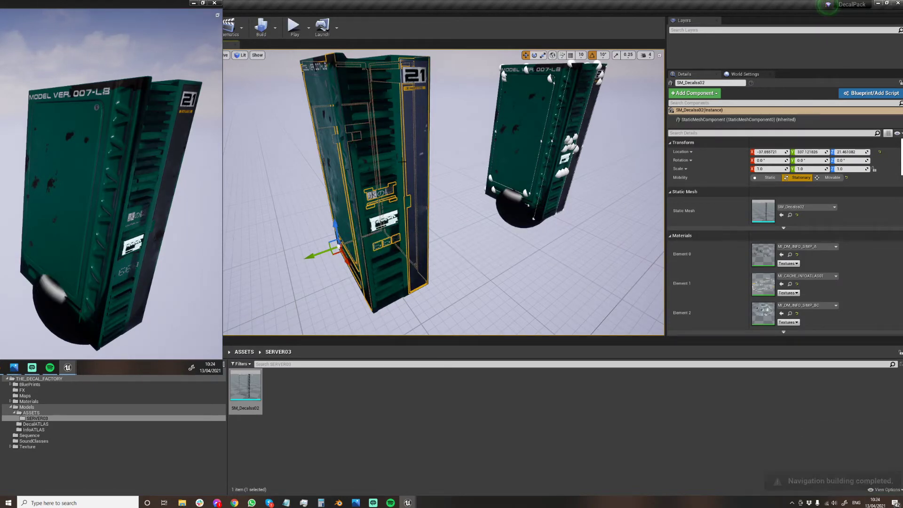
Override the light map resolution of the duplicated server SM_Server2 with 128.
click(399, 136)
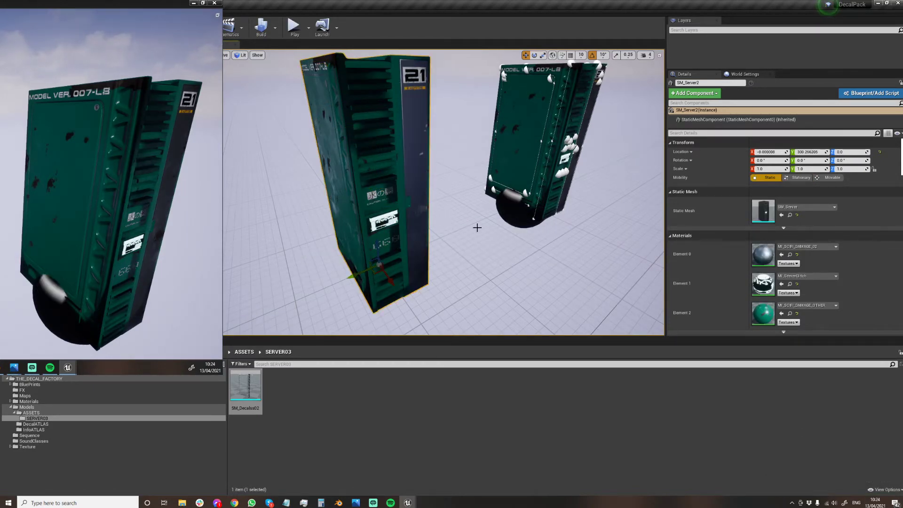
right_drag(522, 218, 550, 205)
scroll(835, 296, down, 5)
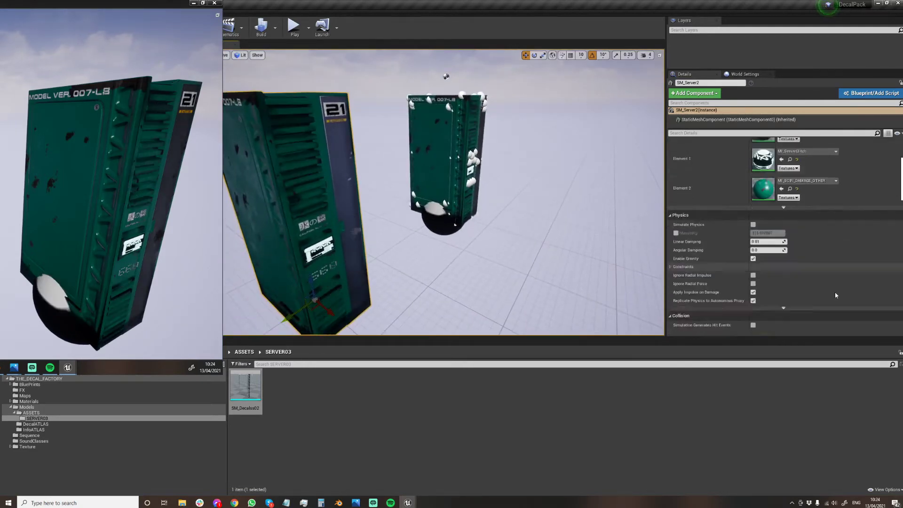
scroll(836, 296, down, 10)
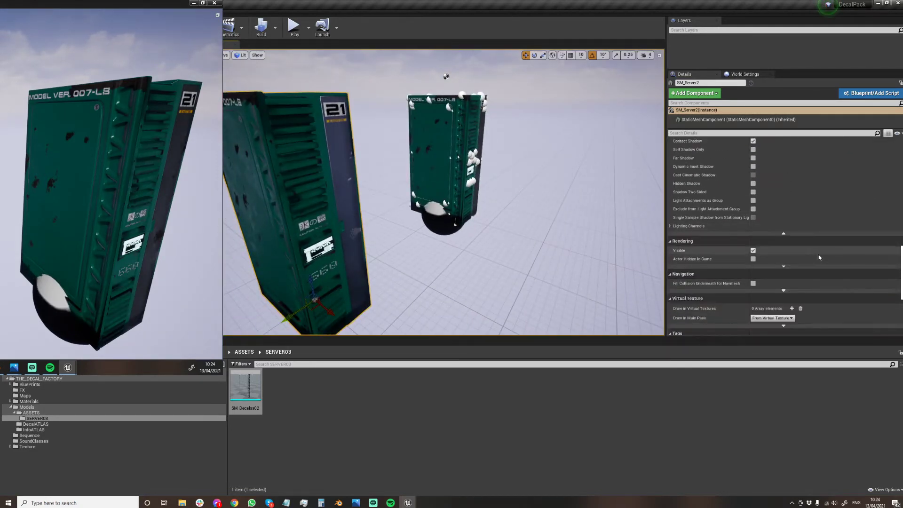
scroll(819, 257, down, 2)
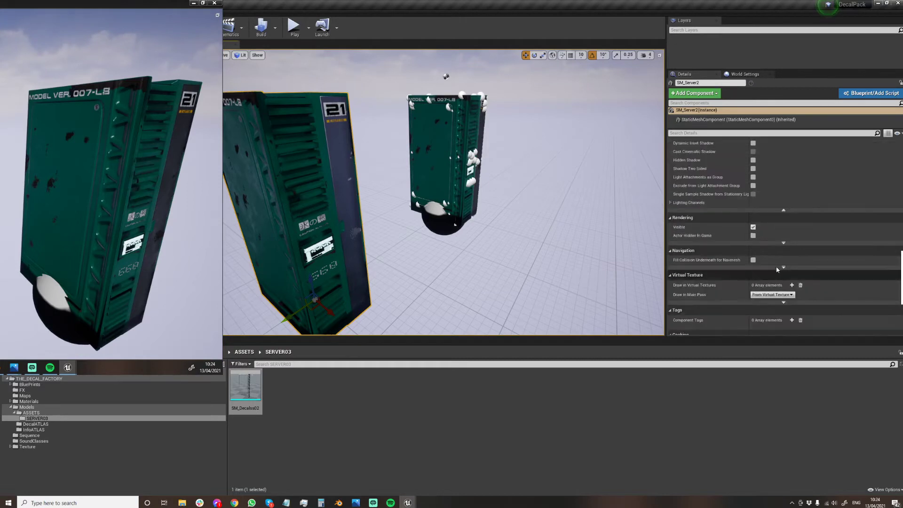
scroll(777, 269, up, 5)
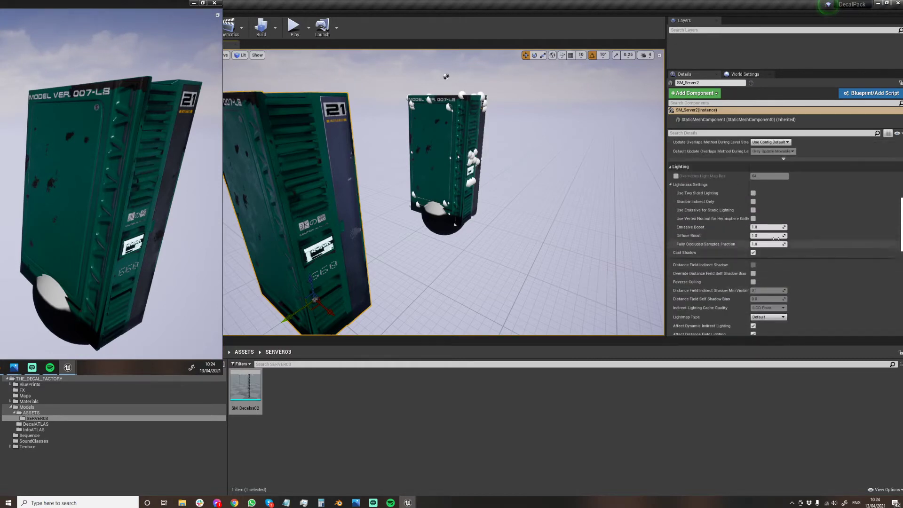
click(677, 176)
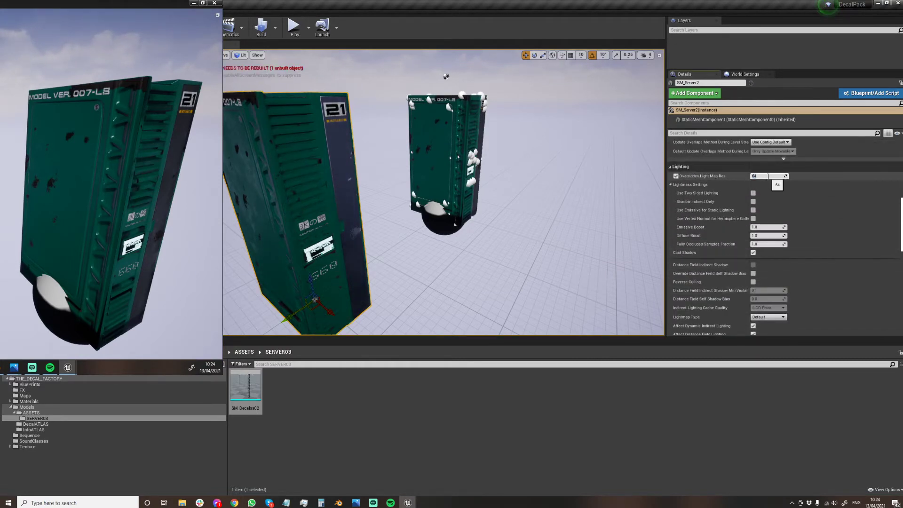
Override the original SM_Server's light map resolution with 128 and rebuild the level lighting.
click(452, 162)
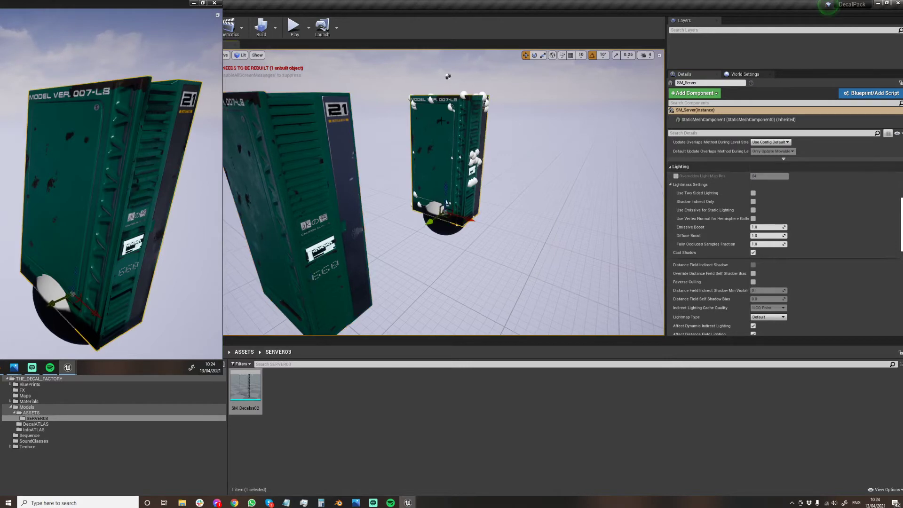
click(676, 176)
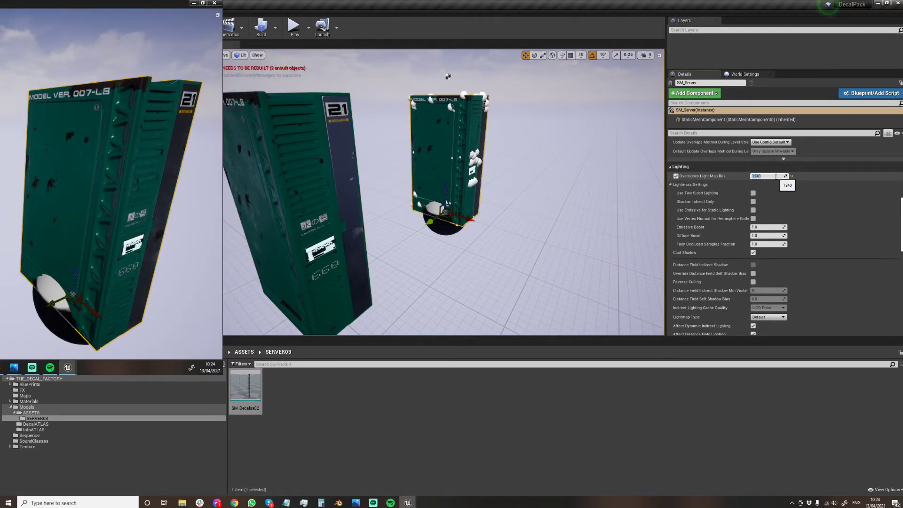
click(763, 176)
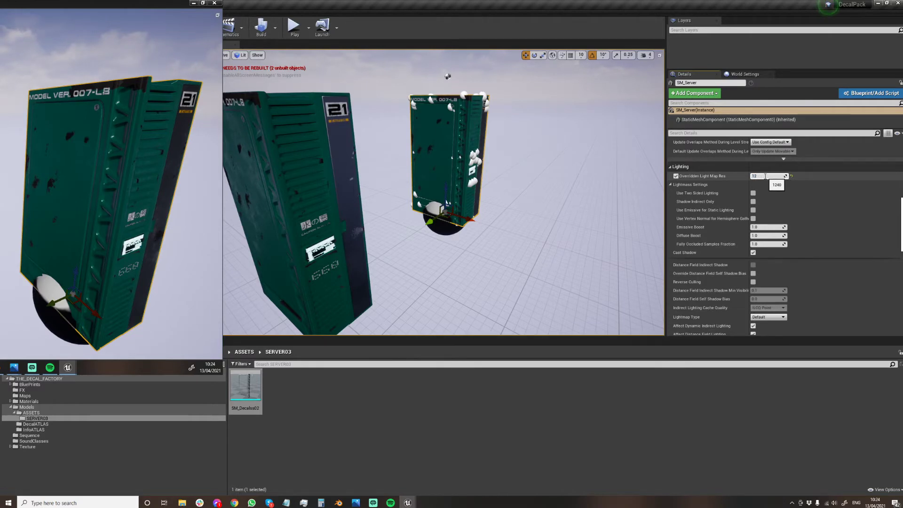
click(261, 26)
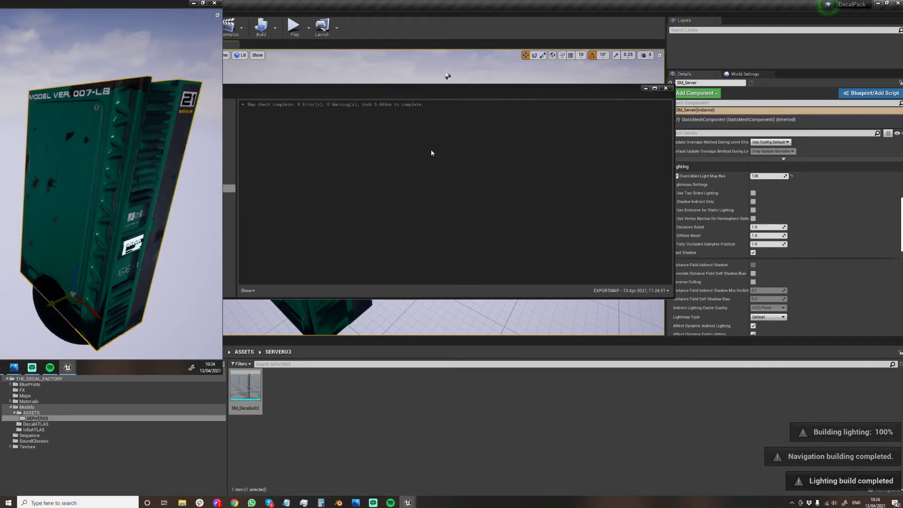
click(665, 88)
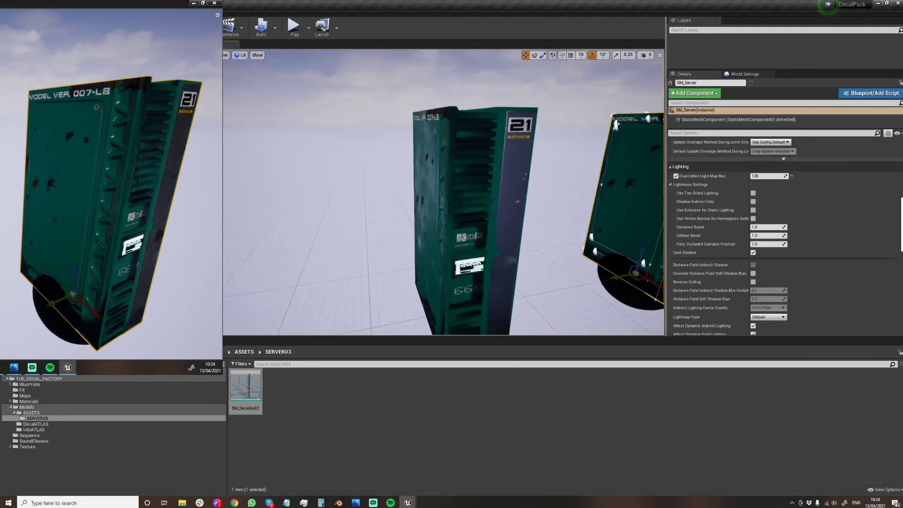
Delete the sphere at the base of the original server.
mouse_move(471, 188)
right_down()
mouse_move(442, 188)
mouse_move(437, 174)
mouse_move(444, 179)
mouse_move(432, 186)
mouse_move(454, 178)
mouse_move(440, 179)
mouse_move(444, 190)
mouse_move(451, 184)
mouse_move(447, 197)
mouse_move(455, 189)
right_up()
click(442, 179)
click(390, 254)
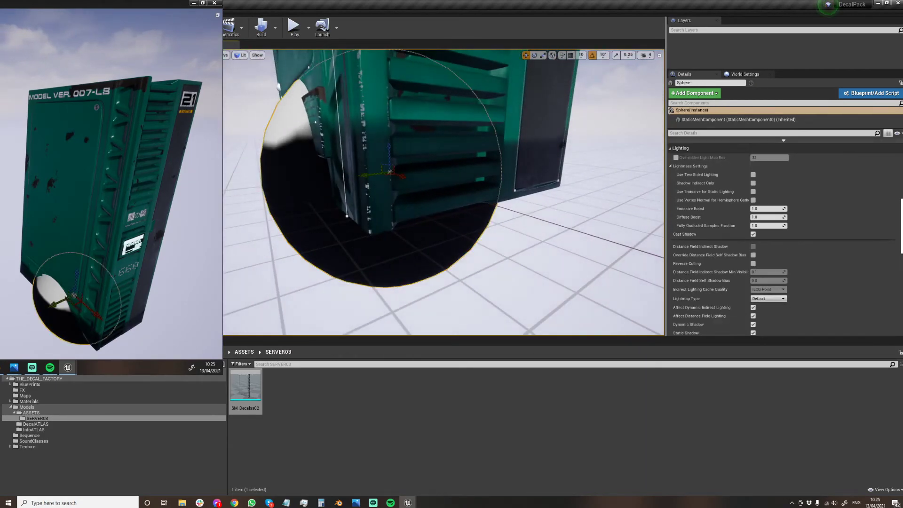
right_drag(362, 157, 409, 158)
key(Delete)
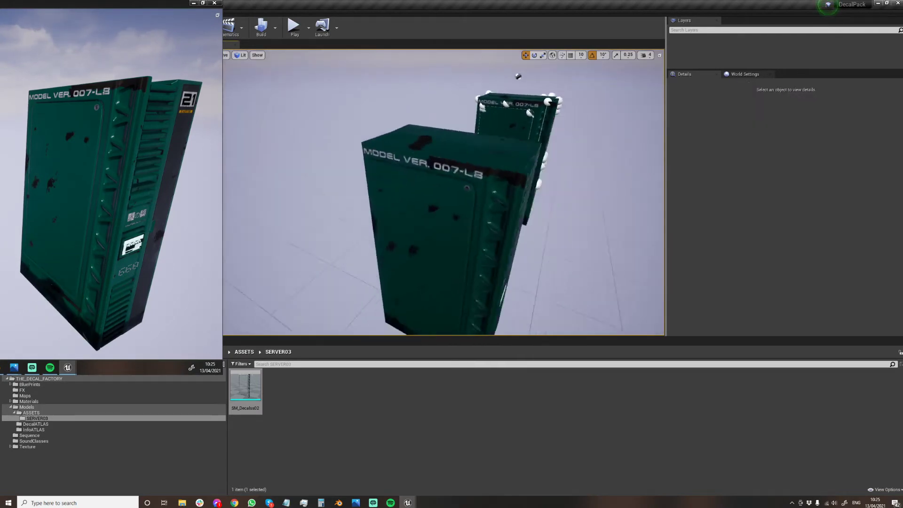
Select the duplicated server SM_Server2 and switch the level editor to Mesh Paint mode.
click(459, 156)
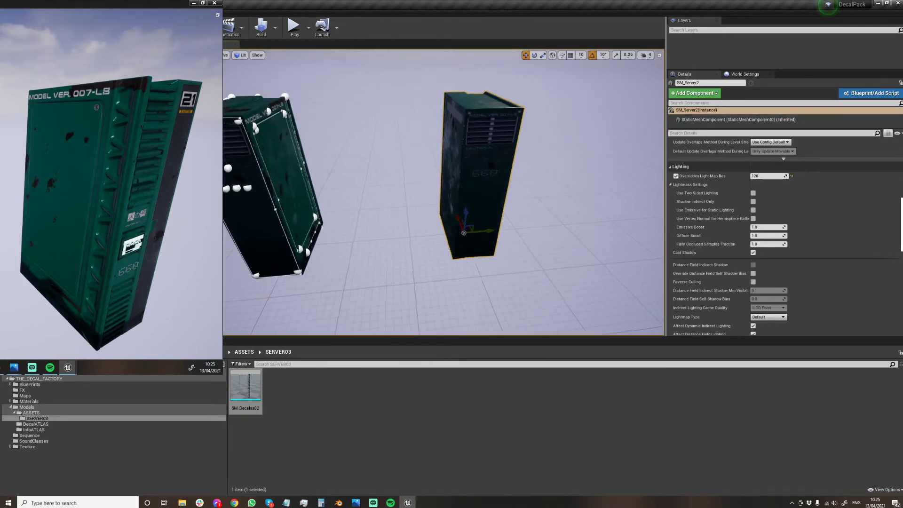
right_drag(459, 156, 460, 157)
scroll(784, 244, down, 8)
scroll(785, 245, up, 10)
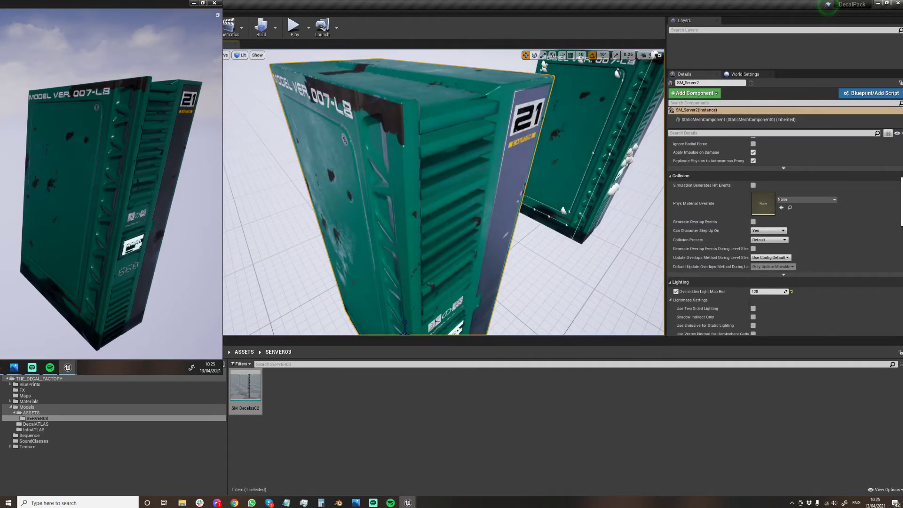
key(shift+4)
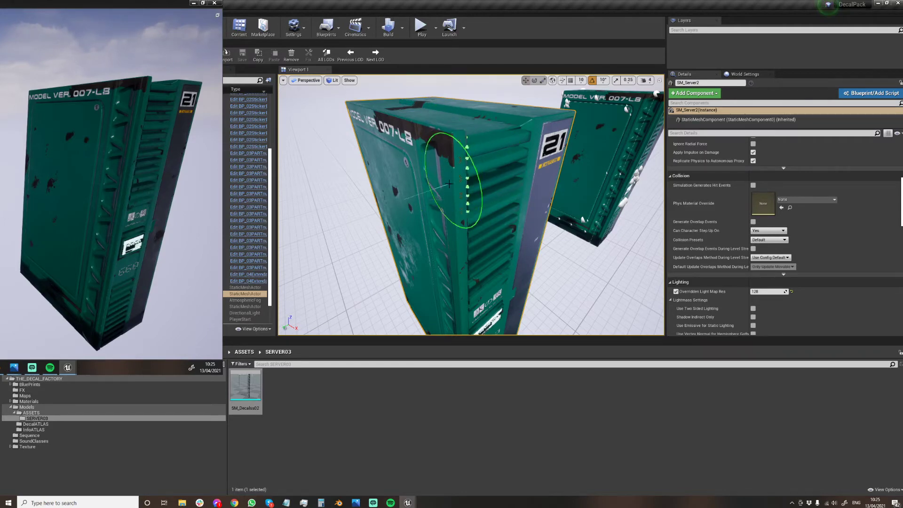
Choose a paint color and fill SM_Server2's vertex colors with it.
mouse_move(530, 154)
right_down()
mouse_move(521, 127)
mouse_move(535, 157)
right_up()
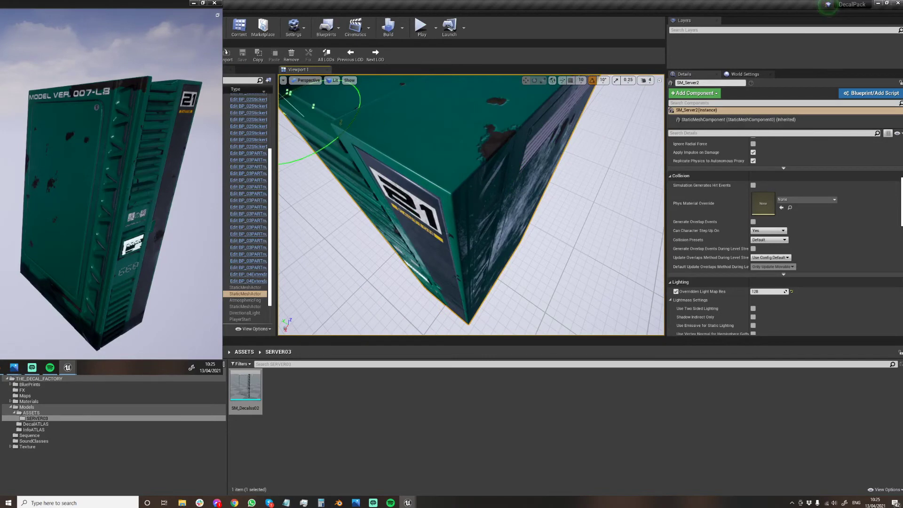
click(87, 177)
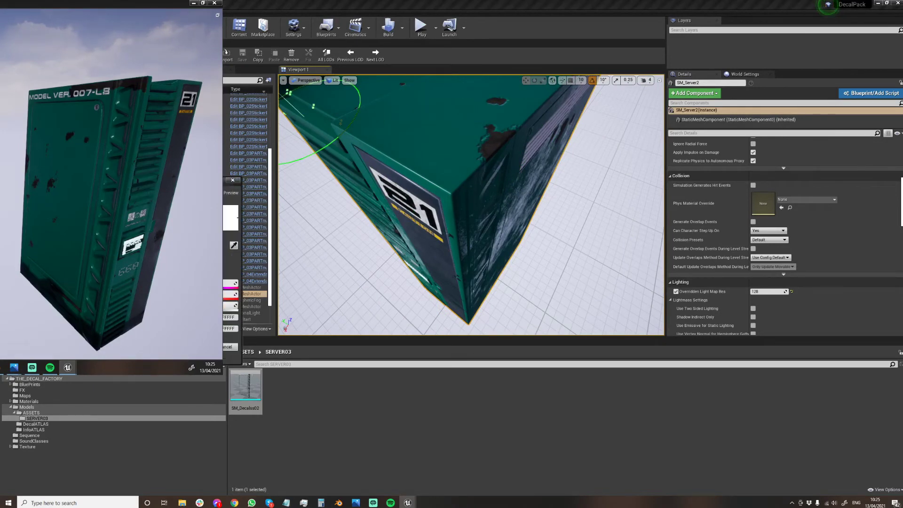
click(197, 347)
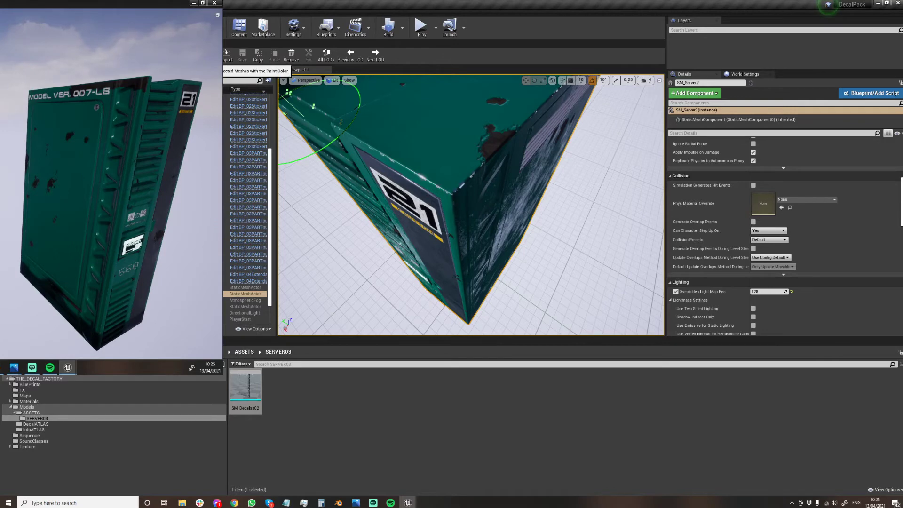
mouse_move(394, 151)
right_down()
mouse_move(447, 129)
mouse_move(470, 136)
mouse_move(473, 223)
mouse_move(491, 240)
mouse_move(494, 224)
mouse_move(515, 207)
mouse_move(524, 221)
mouse_move(564, 150)
right_up()
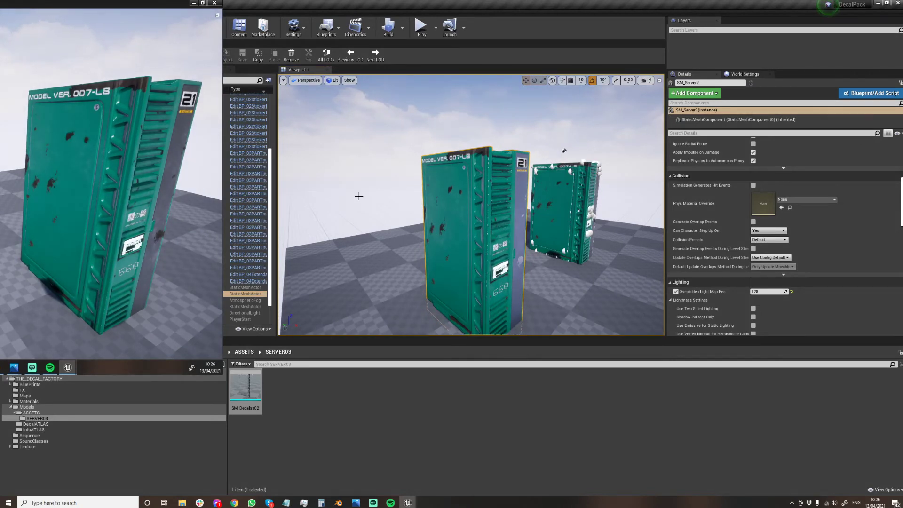
Select the duplicated server SM_Server2 together with its merged decal mesh.
right_drag(398, 196, 419, 190)
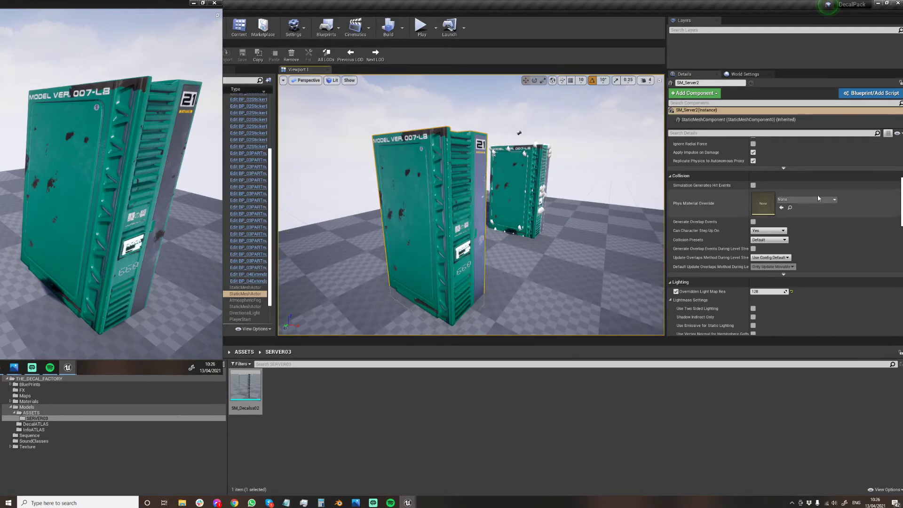
scroll(753, 202, up, 5)
click(207, 287)
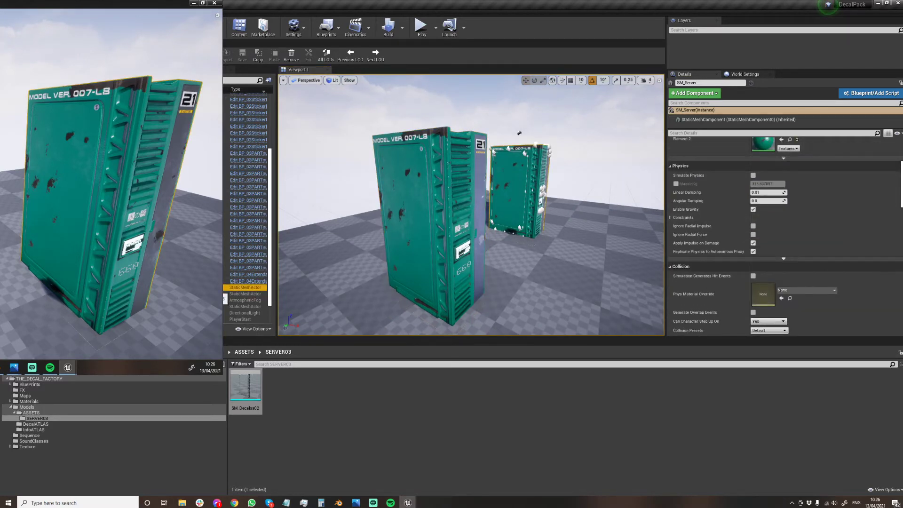
click(207, 294)
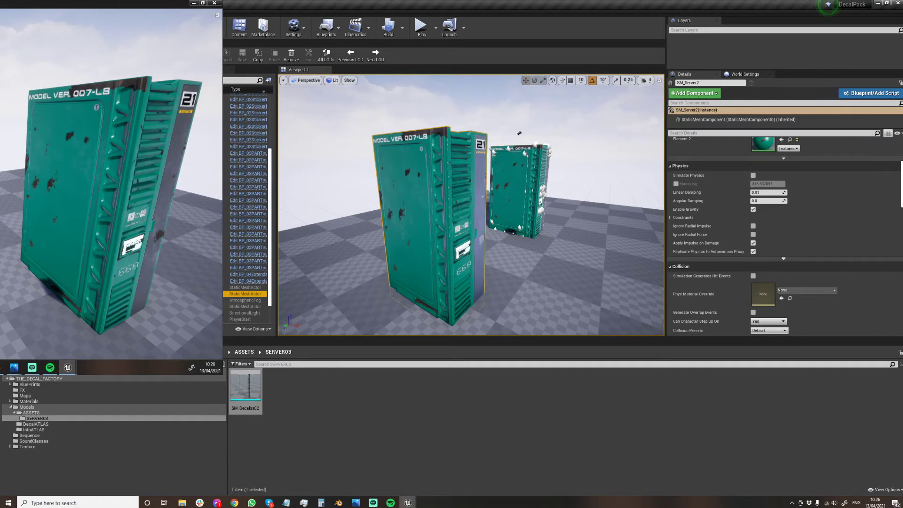
scroll(245, 308, down, 3)
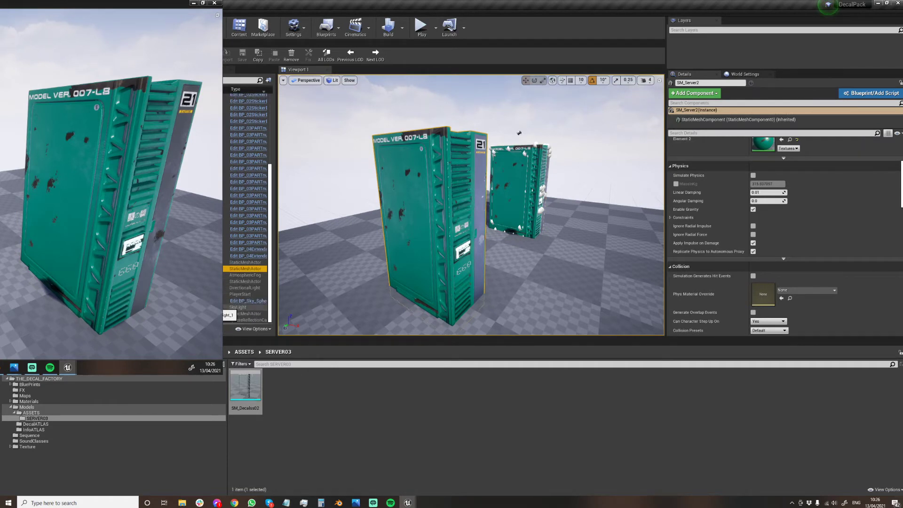
ctrl+click(238, 313)
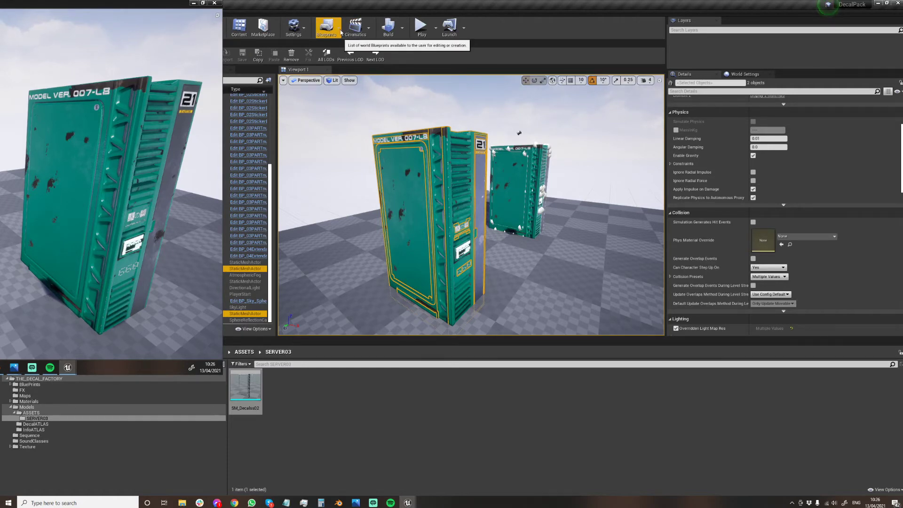
Examine the duplicated server and the original server from above for comparison.
right_drag(444, 181, 408, 209)
key(s)
right_drag(530, 211, 504, 182)
key(s)
key(w)
key(d)
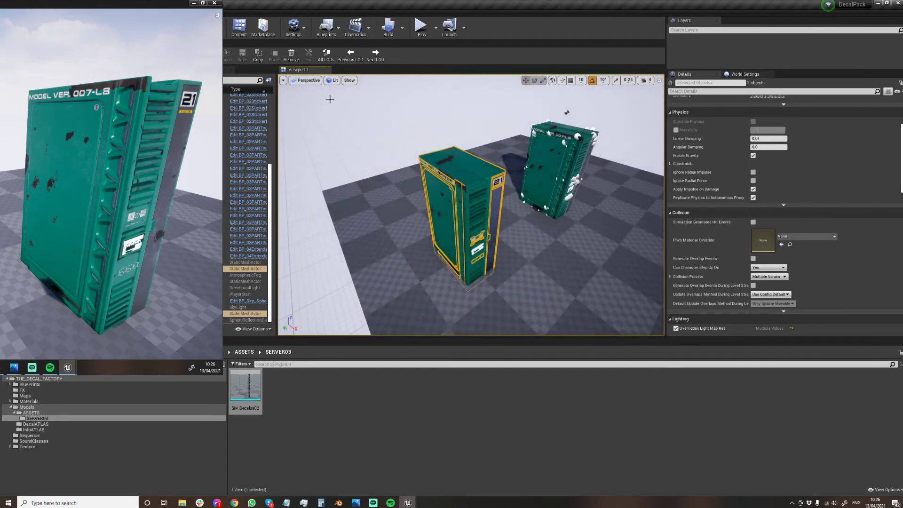
click(474, 173)
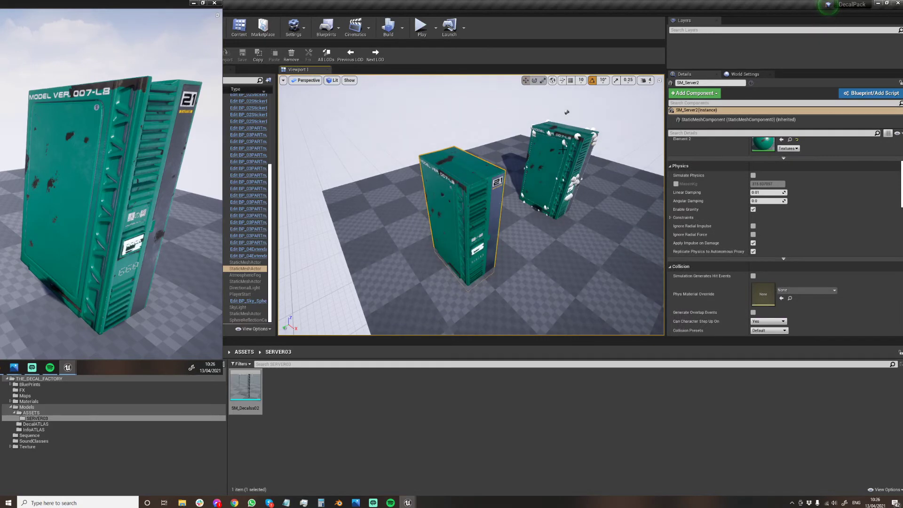
right_drag(474, 145, 501, 146)
key(g)
key(g)
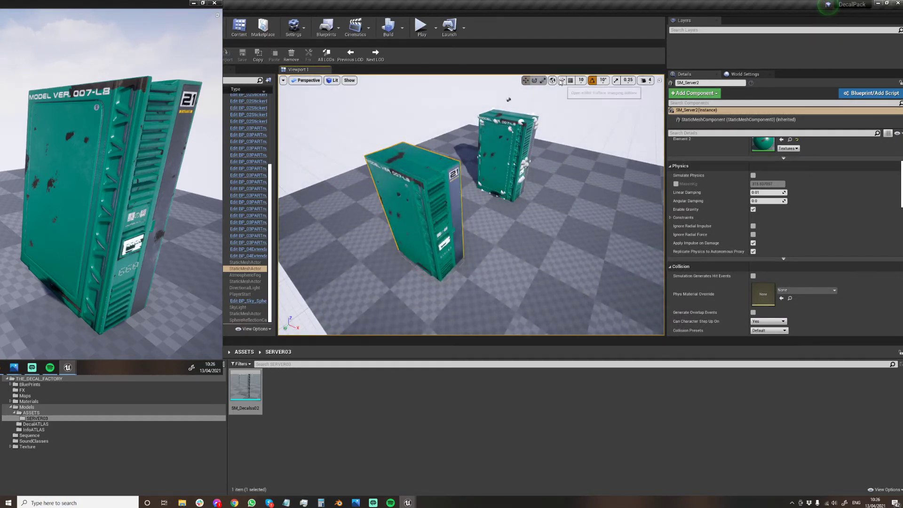
Delete the original server SM_Server, undo the deletion, and select the server again.
click(500, 155)
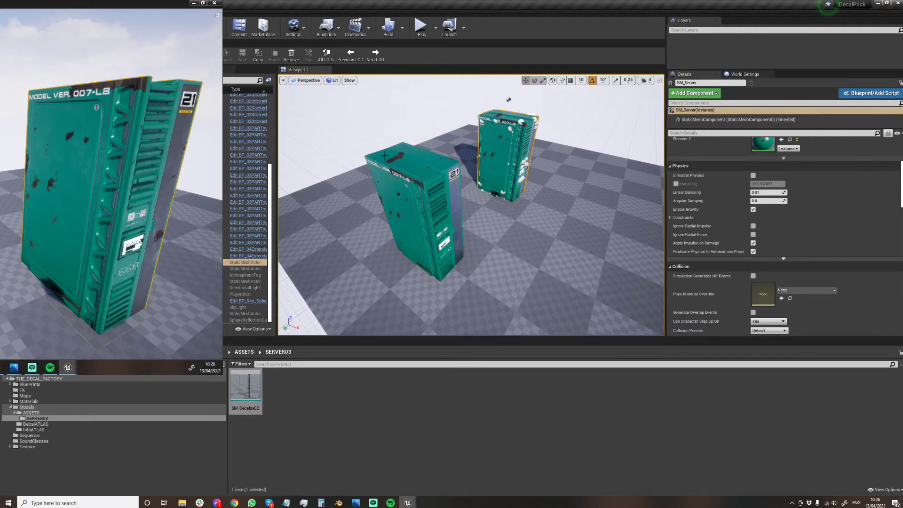
right_drag(385, 156, 365, 166)
key(w)
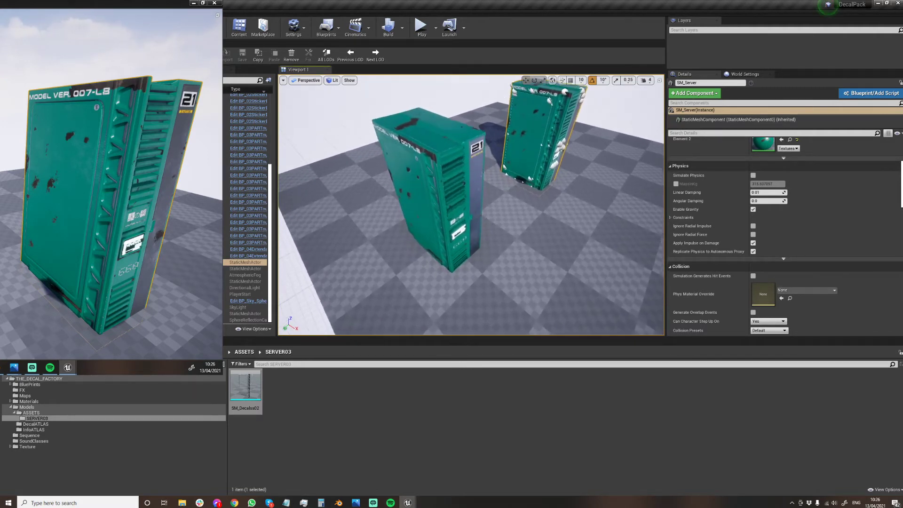
right_drag(463, 178, 471, 156)
key(q)
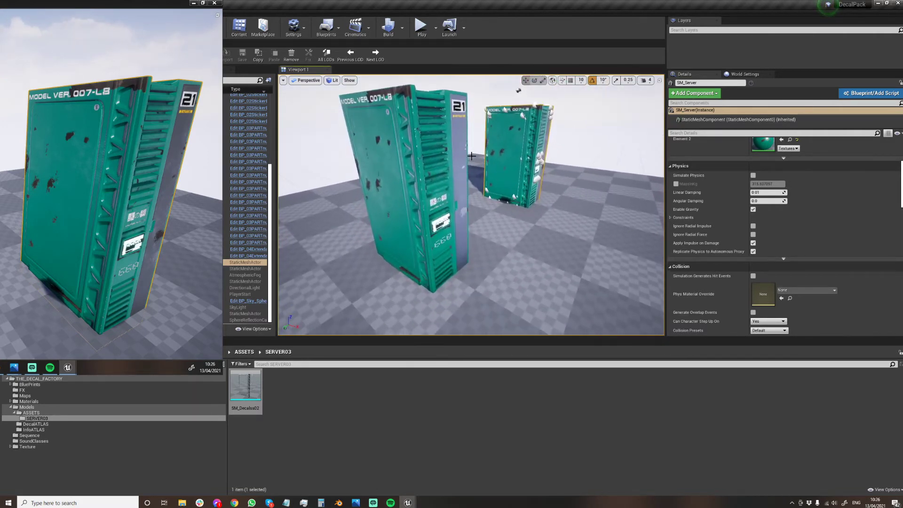
key(Delete)
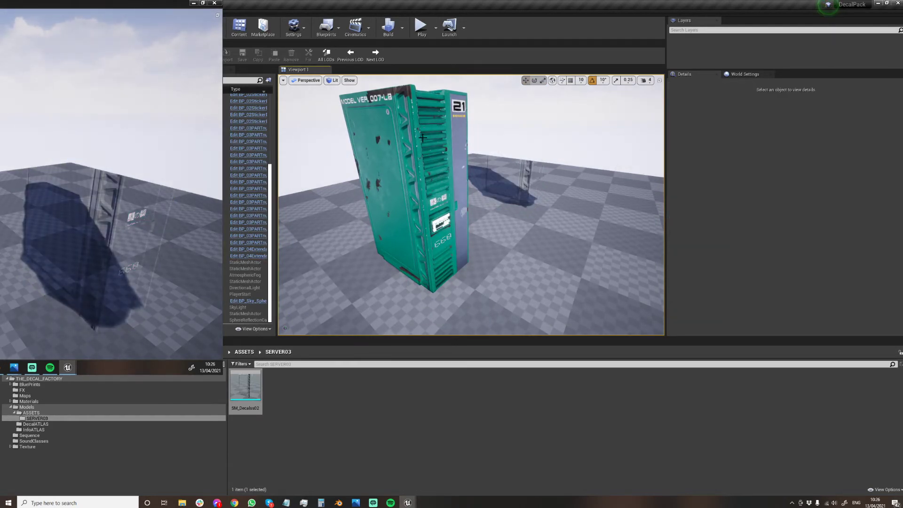
key(g)
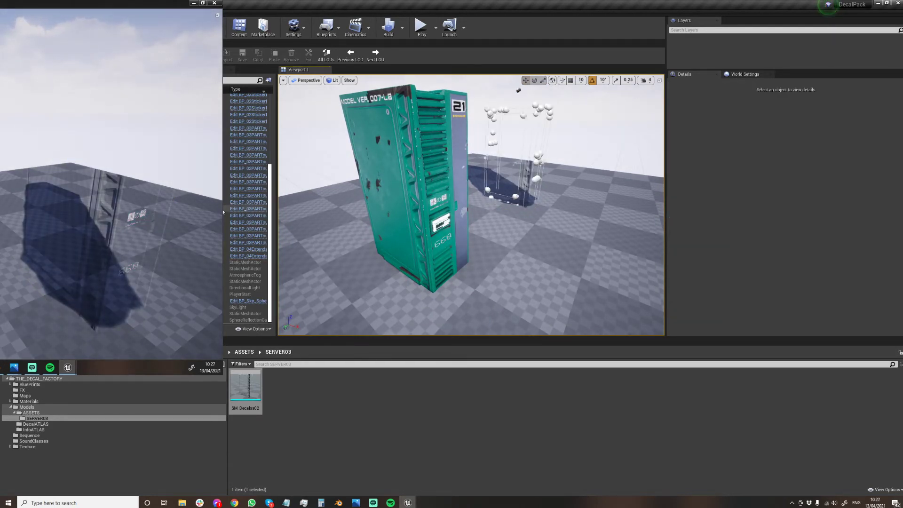
click(7, 262)
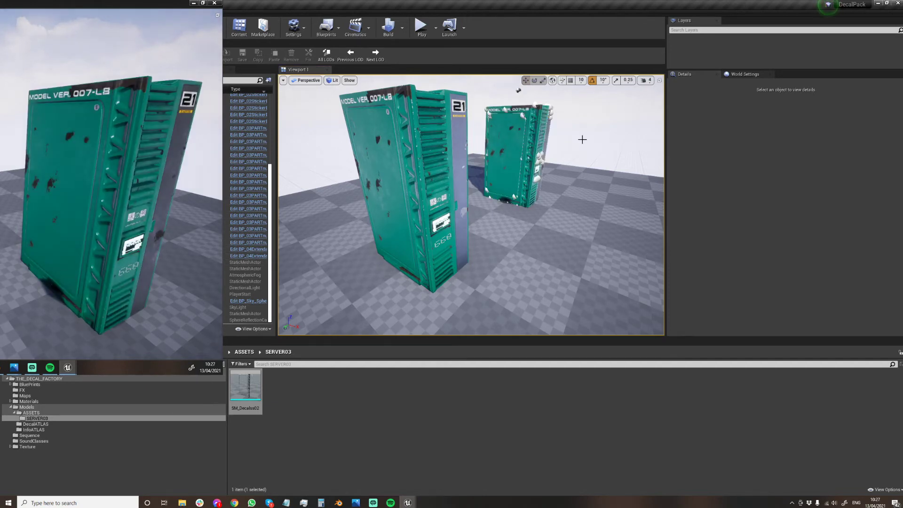
click(519, 137)
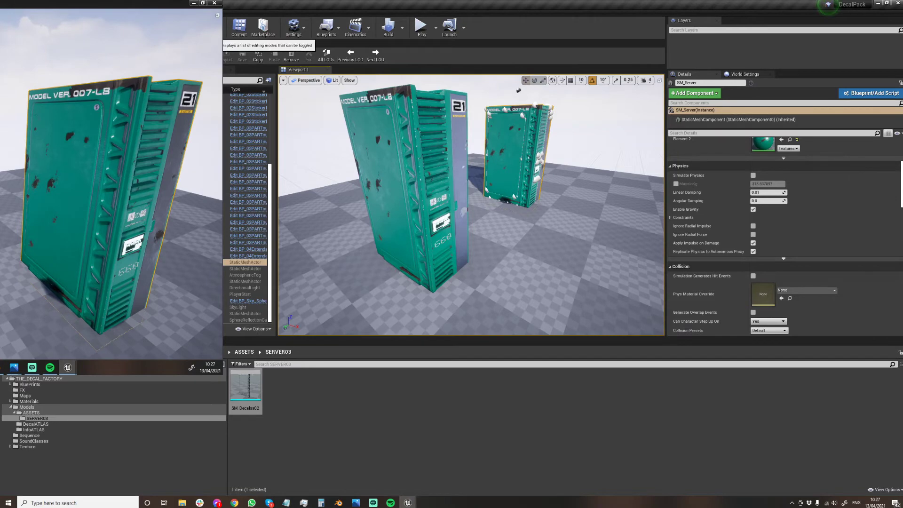
Switch the level editor from Mesh Paint back to Select mode and select SM_Server2.
click(209, 28)
click(228, 49)
click(314, 160)
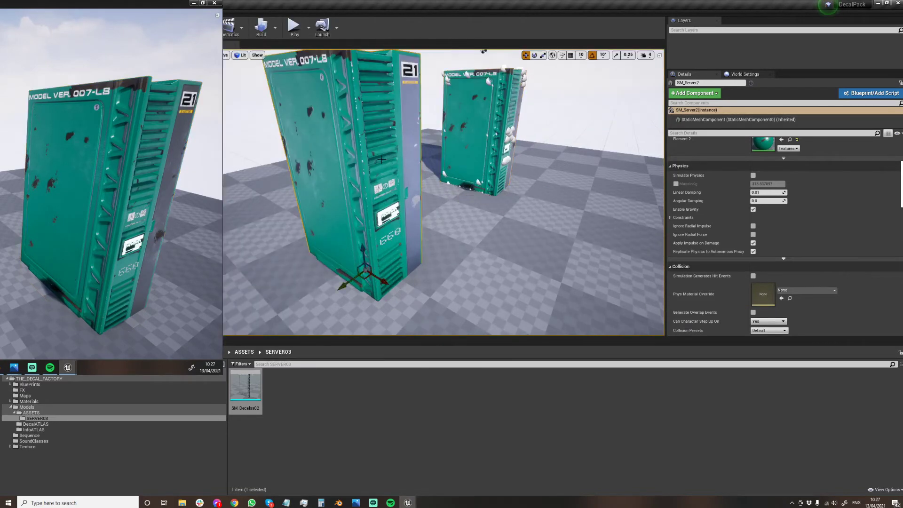
right_drag(292, 165, 293, 164)
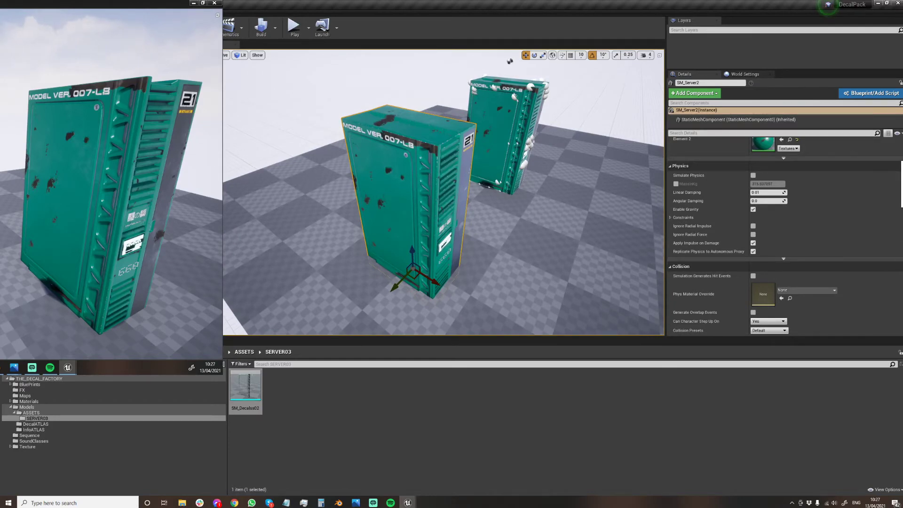
Select SM_Server2 together with its merged decal mesh and duplicate the pair along the Y axis.
key(ctrl+a)
right_drag(293, 164, 293, 164)
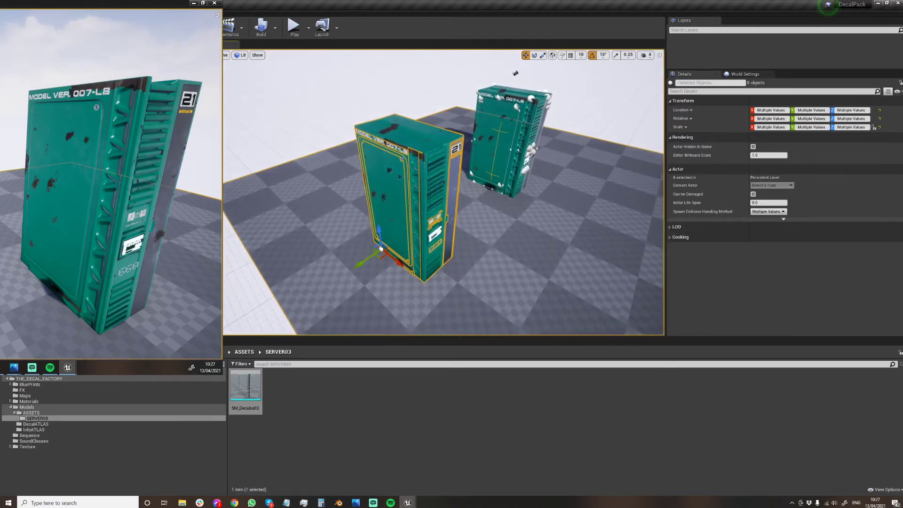
click(393, 202)
ctrl+click(371, 207)
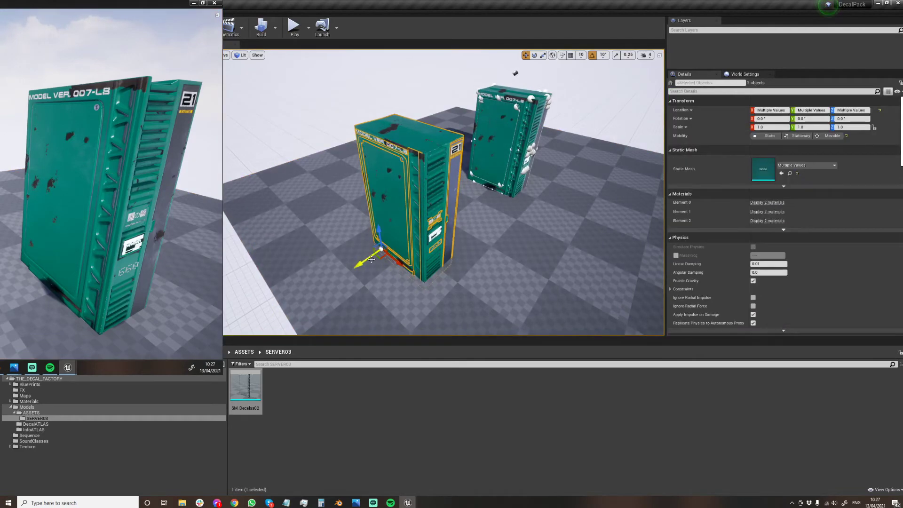
alt+drag(372, 259, 277, 326)
Convert SM_Server2 and its decal mesh to a Blueprint class named SM_Server03 in the SERVER03 folder, using Child Actors with Actor as parent.
click(397, 198)
right_drag(396, 198, 396, 197)
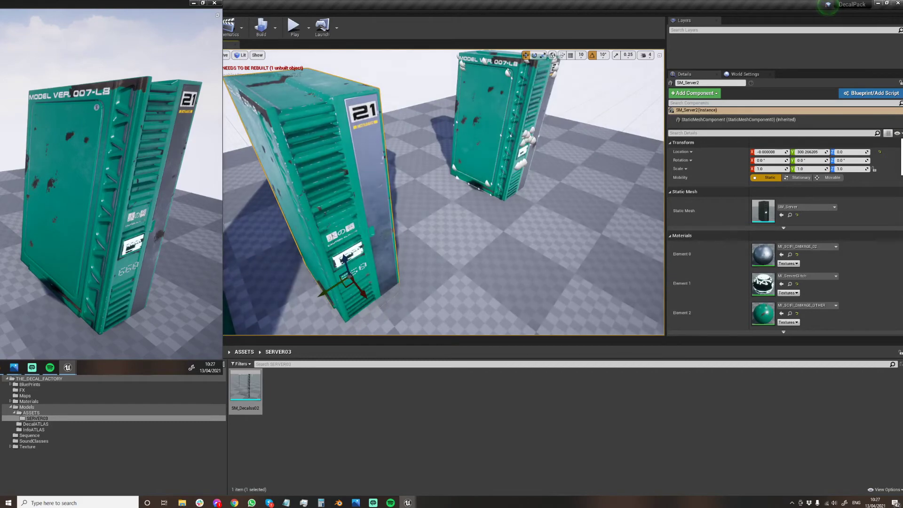
ctrl+click(372, 202)
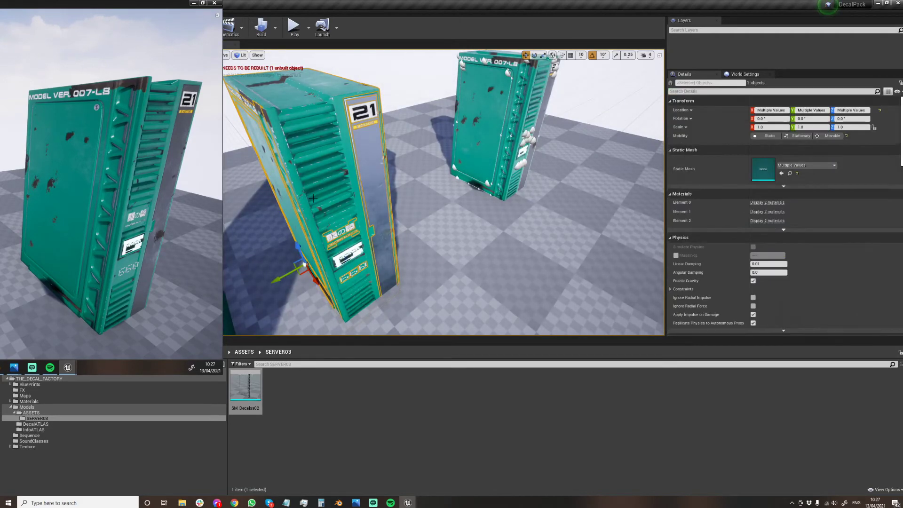
right_drag(372, 202, 372, 202)
right_drag(444, 192, 365, 148)
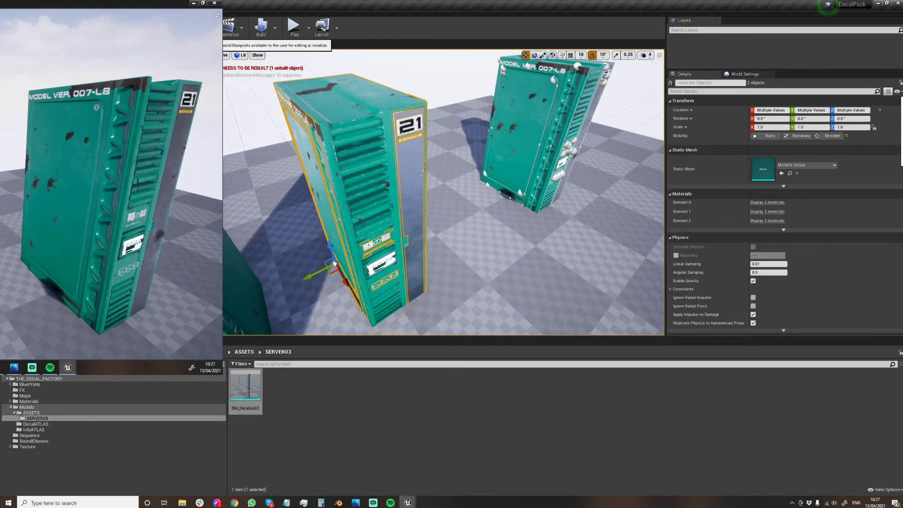
click(203, 32)
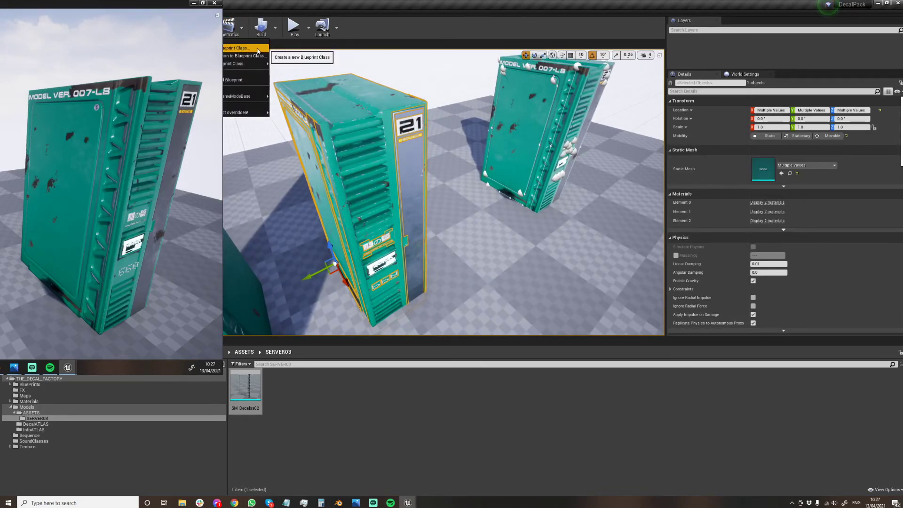
click(234, 57)
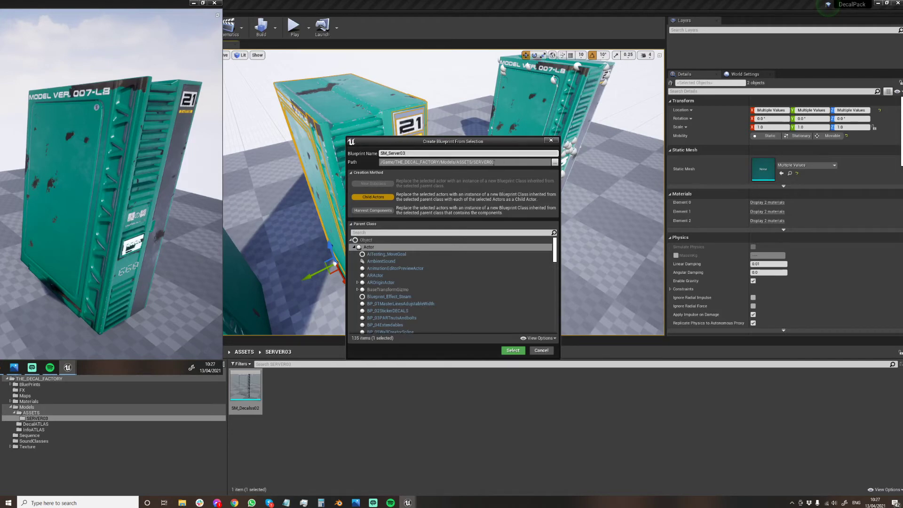
click(514, 351)
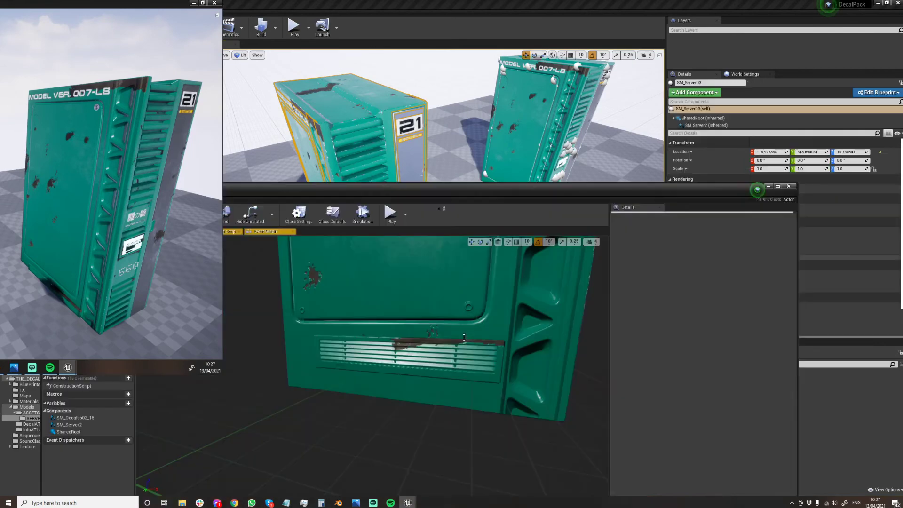
Look over the SM_Server03 blueprint in its preview viewport and close the blueprint editor.
drag(518, 192, 531, 55)
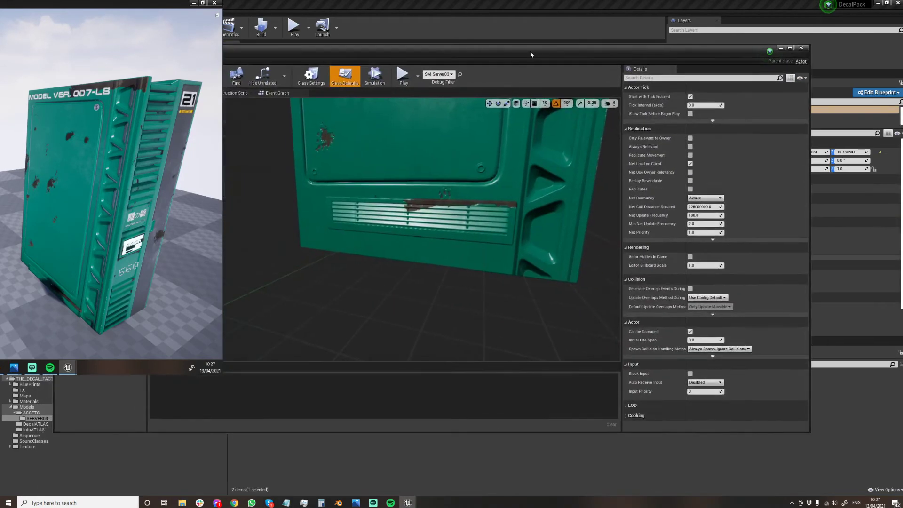
right_drag(413, 244, 452, 240)
click(558, 36)
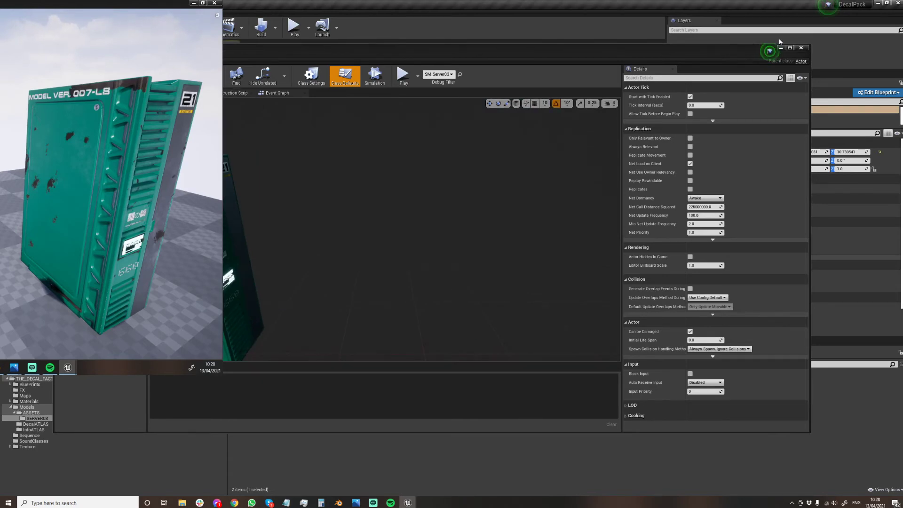
click(804, 49)
Place several instances of the SM_Server03 blueprint in the level, arranging them in rows beside the existing servers.
mouse_move(493, 197)
right_down()
mouse_move(470, 211)
mouse_move(503, 209)
right_up()
drag(279, 386, 383, 235)
drag(279, 385, 529, 226)
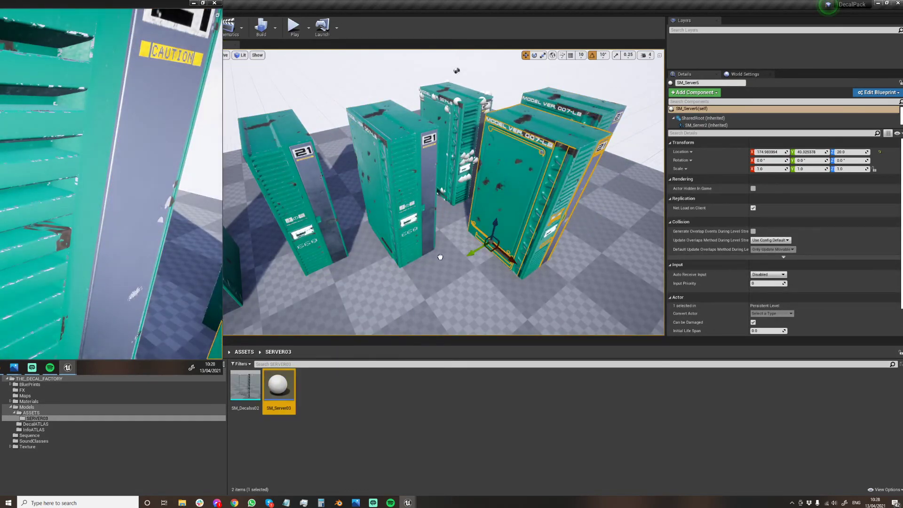
drag(279, 386, 447, 264)
drag(278, 386, 382, 308)
right_drag(381, 308, 412, 303)
drag(280, 381, 306, 279)
mouse_move(478, 165)
right_down()
mouse_move(476, 147)
mouse_move(483, 162)
mouse_move(473, 163)
right_up()
right_drag(316, 254, 292, 244)
right_drag(356, 173, 356, 174)
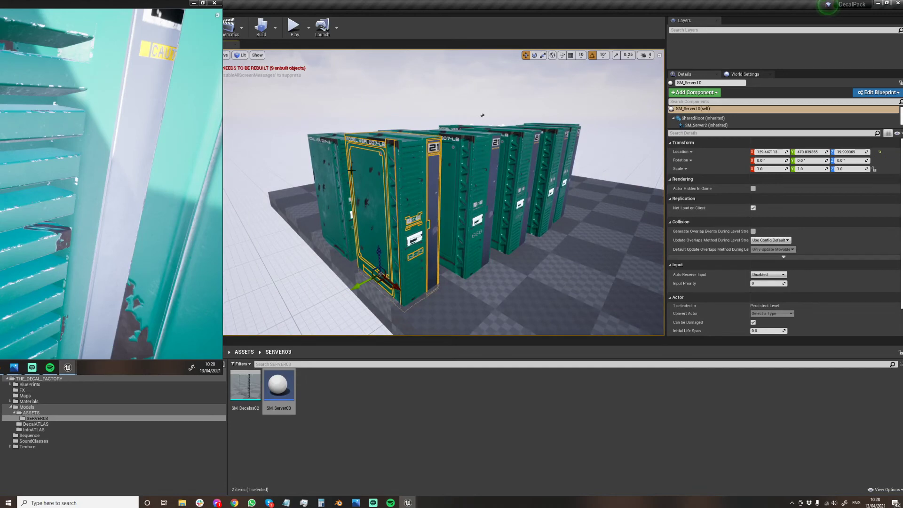
Open the merged decal mesh asset from the SERVER03 folder and examine its geometry and material slots.
click(240, 394)
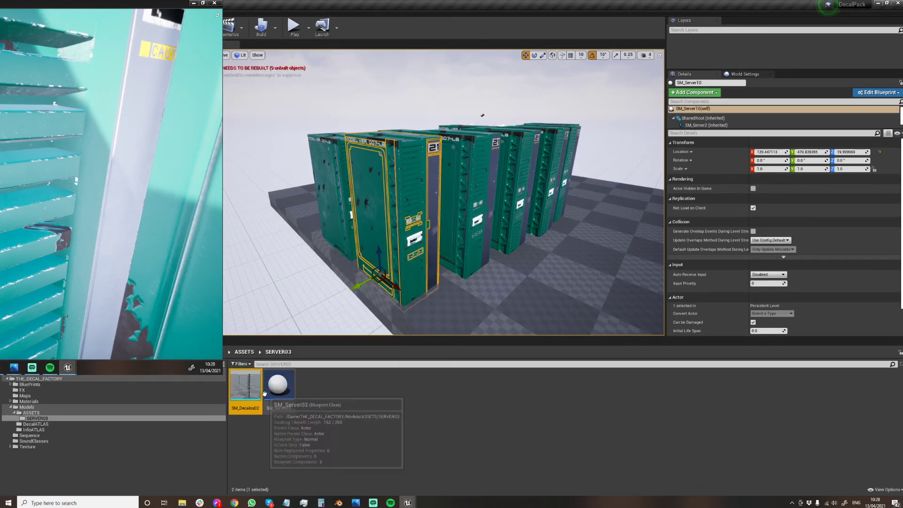
double_click(241, 394)
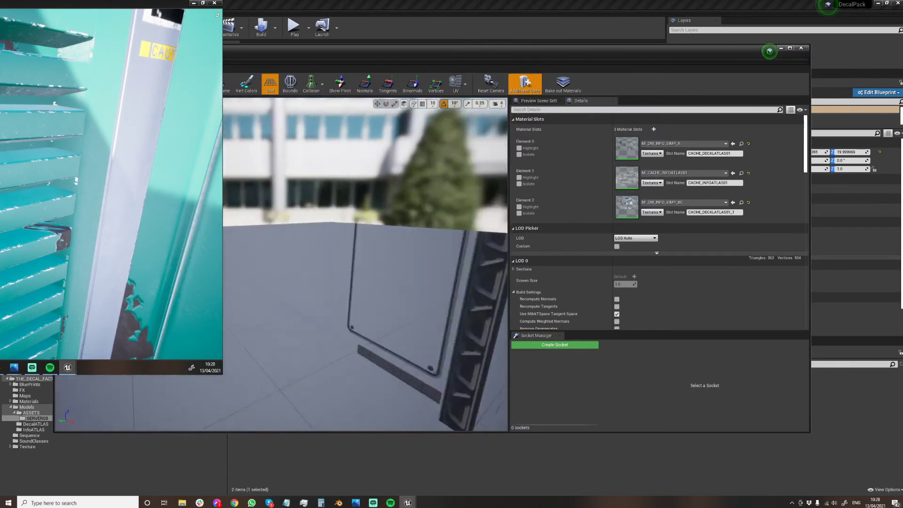
right_drag(301, 282, 333, 303)
right_drag(371, 213, 394, 208)
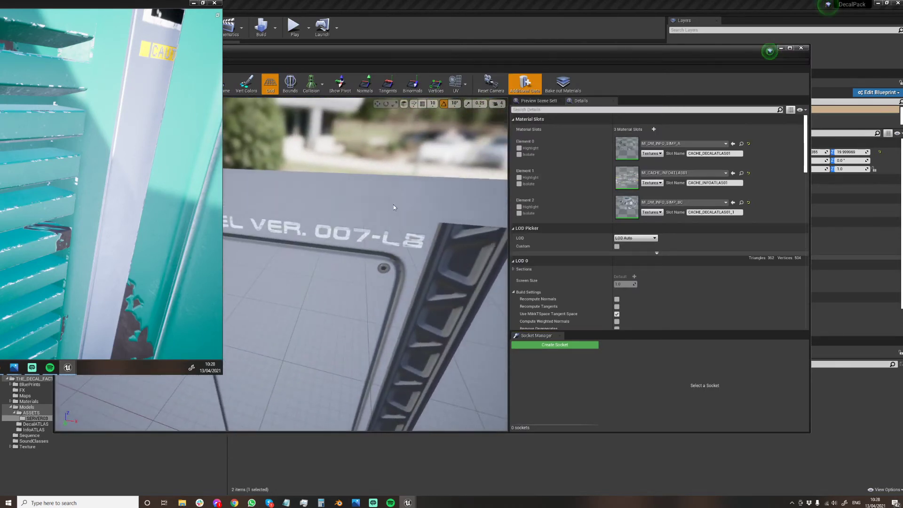
click(348, 259)
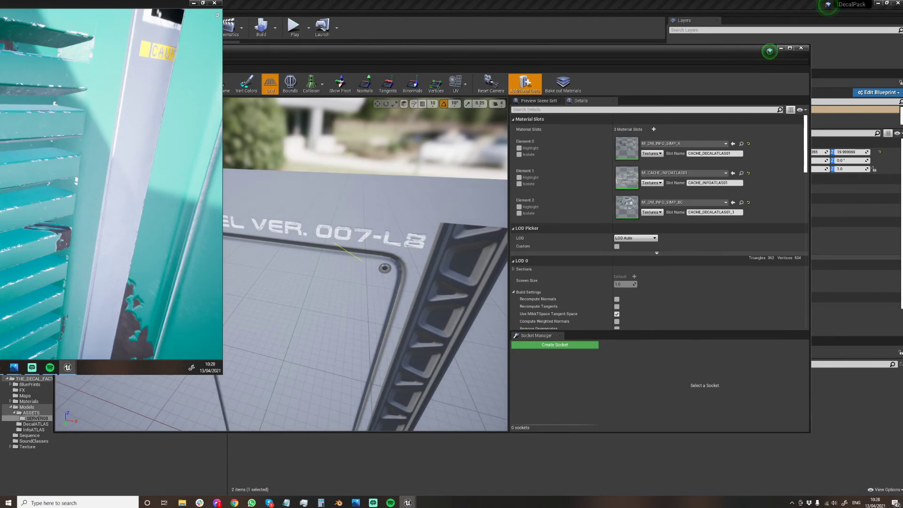
right_drag(347, 259, 280, 264)
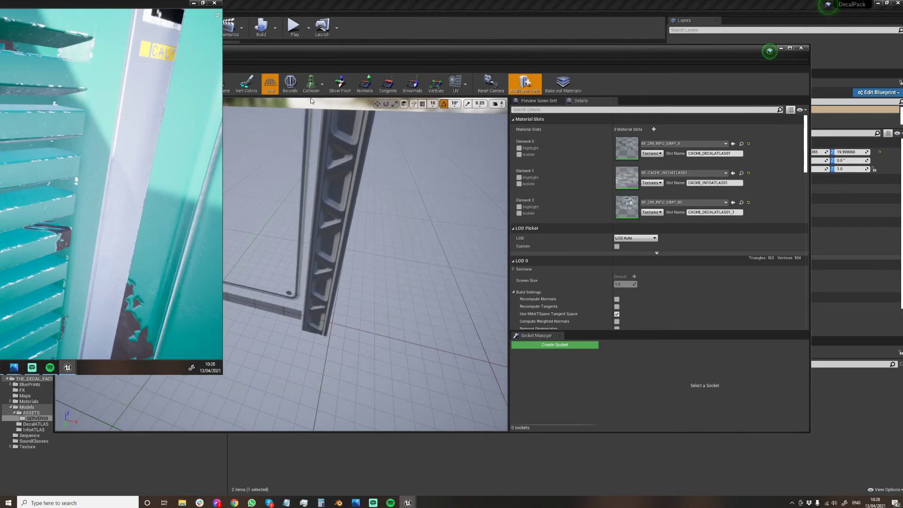
click(111, 103)
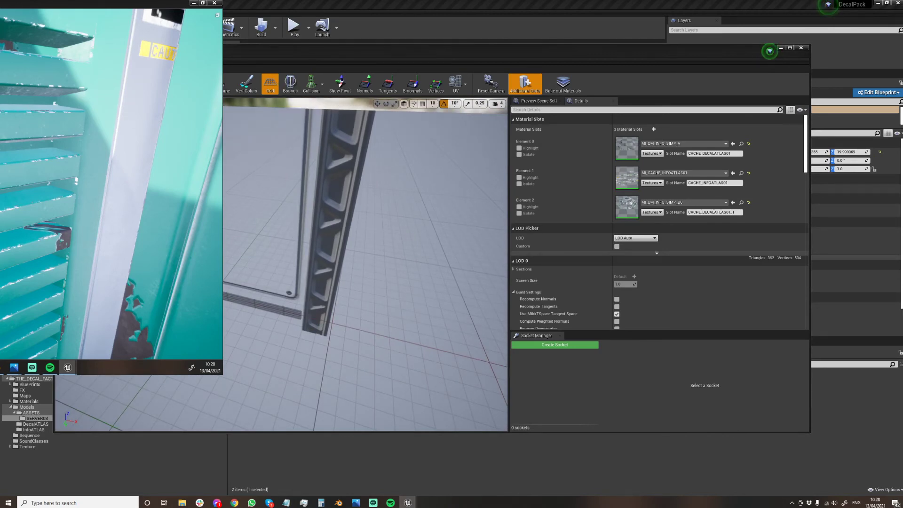
Inspect the merged decal mesh in wireframe, restore its shaded view and close the mesh editor.
click(121, 134)
right_drag(313, 201, 289, 183)
click(111, 104)
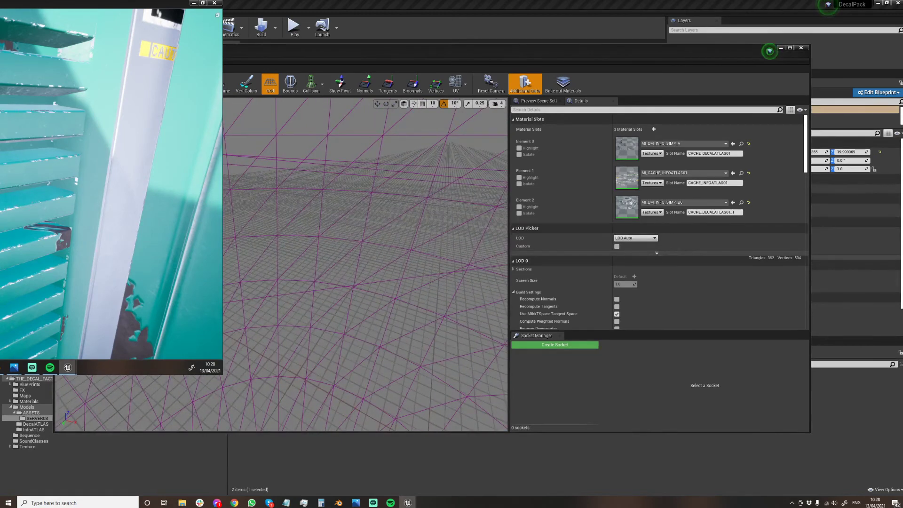
click(121, 134)
click(111, 103)
click(121, 120)
mouse_move(348, 188)
right_down()
mouse_move(326, 198)
mouse_move(336, 198)
right_up()
click(801, 47)
key(w)
right_drag(442, 188, 468, 213)
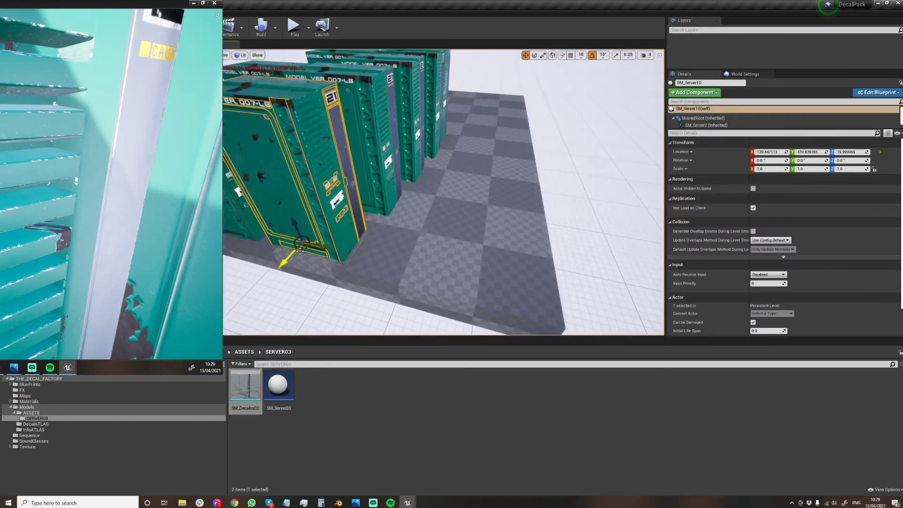
alt+drag(293, 258, 457, 276)
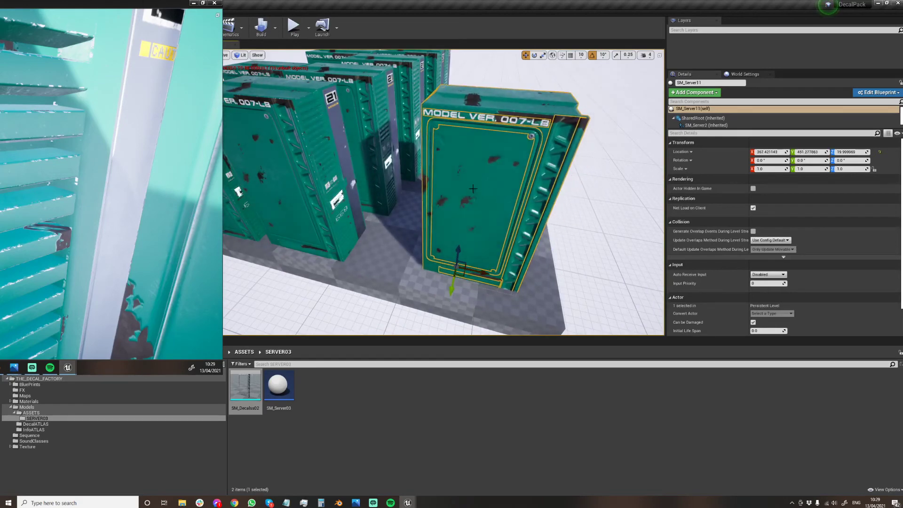
key(Delete)
Duplicate the merged decal mesh actor from its server, place the copy in the empty area beside the rows and focus on it.
right_drag(254, 161, 248, 154)
click(257, 144)
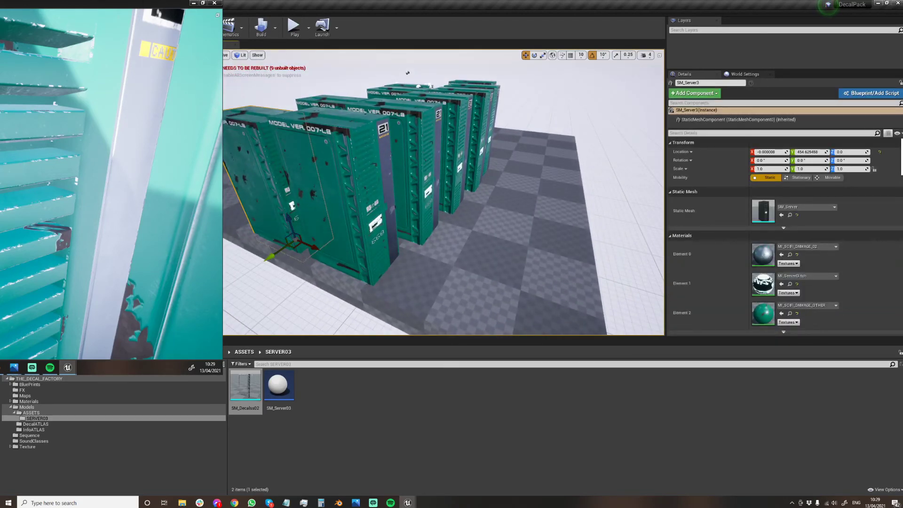
click(273, 248)
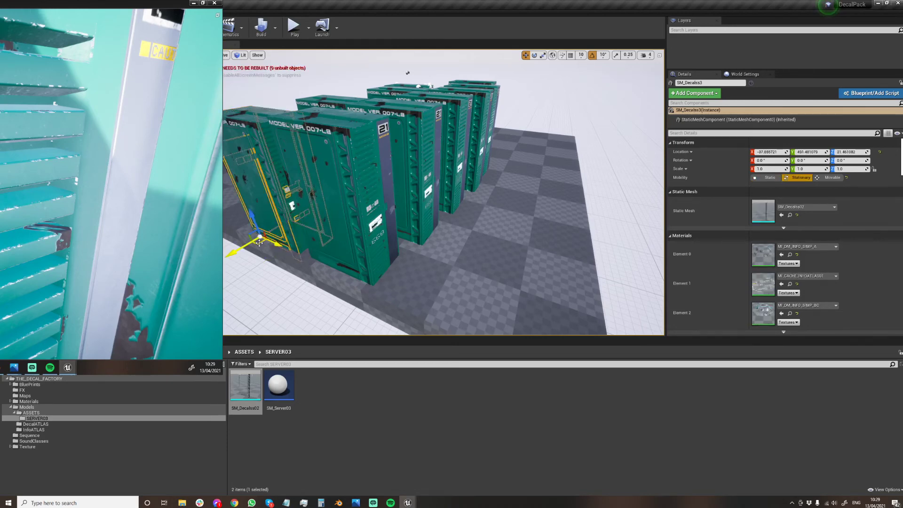
alt+drag(259, 242, 525, 289)
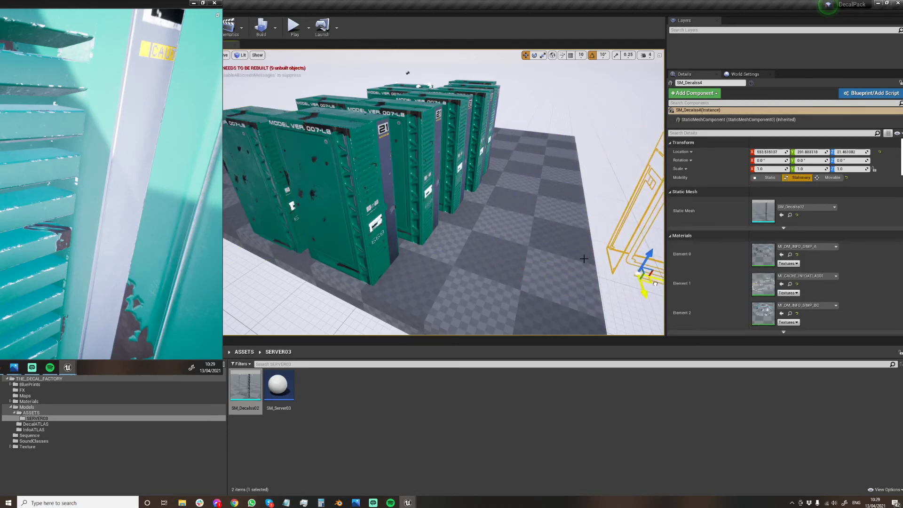
key(f)
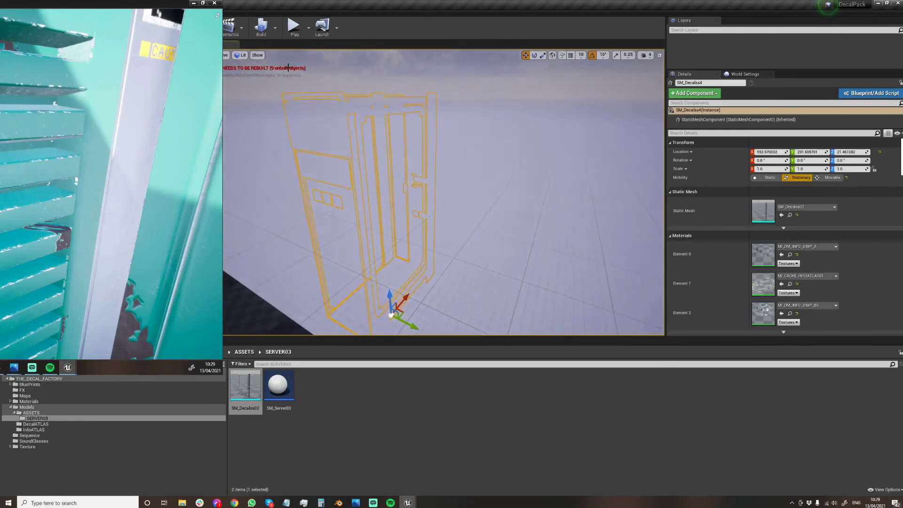
Examine the copied decal mesh in Brush Wireframe view and restore Lit shading.
click(242, 55)
click(263, 86)
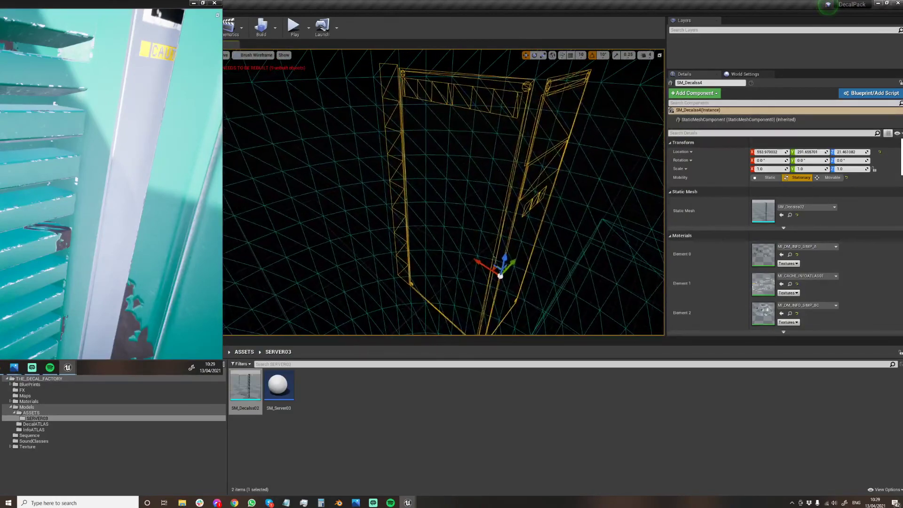
click(254, 56)
click(252, 74)
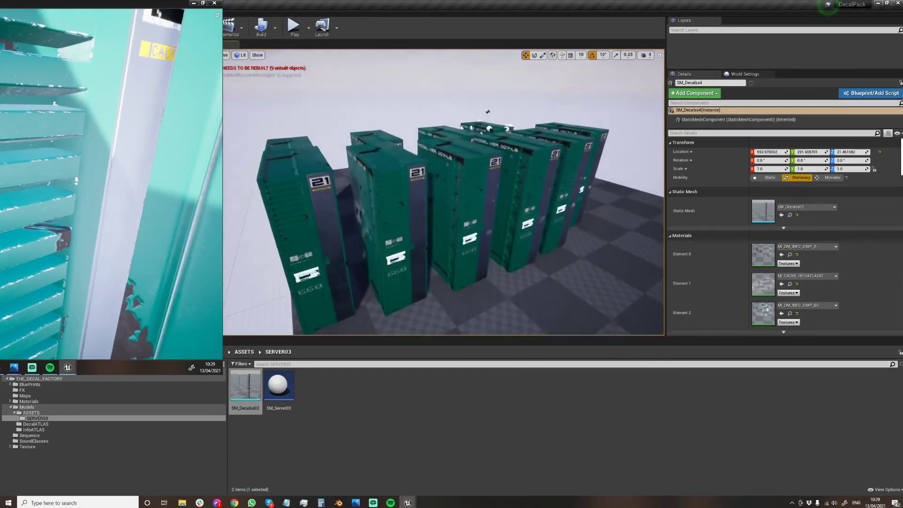
Inspect the decals and edge damage on the server blueprints up close, switching the level view to Unlit.
click(418, 156)
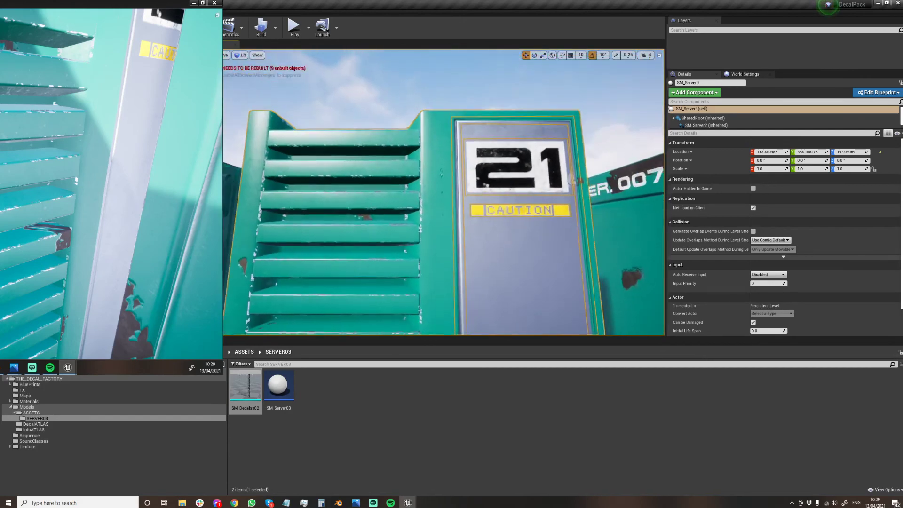
click(413, 110)
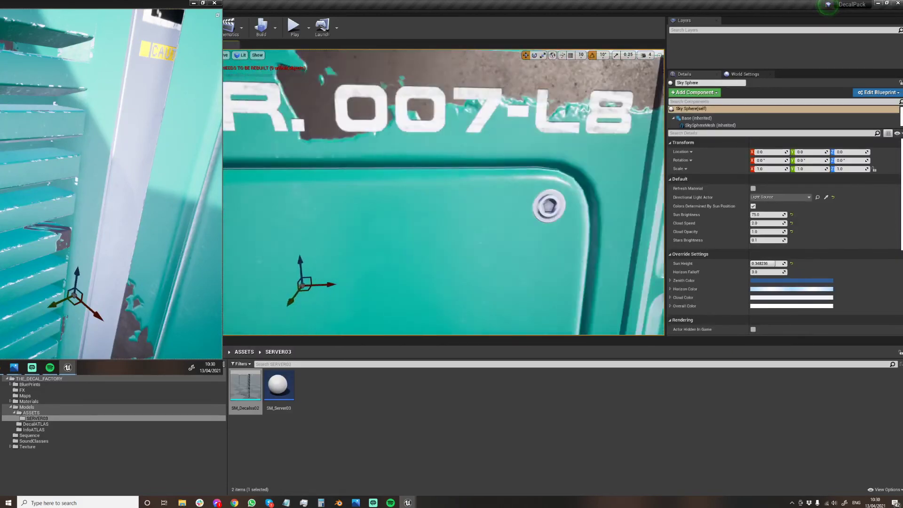
mouse_move(443, 193)
right_down()
mouse_move(461, 193)
mouse_move(461, 221)
mouse_move(456, 202)
mouse_move(457, 216)
mouse_move(431, 212)
mouse_move(432, 249)
mouse_move(448, 187)
mouse_move(471, 179)
mouse_move(442, 192)
mouse_move(471, 193)
right_up()
mouse_move(428, 97)
right_down()
mouse_move(404, 96)
mouse_move(428, 97)
right_up()
click(410, 142)
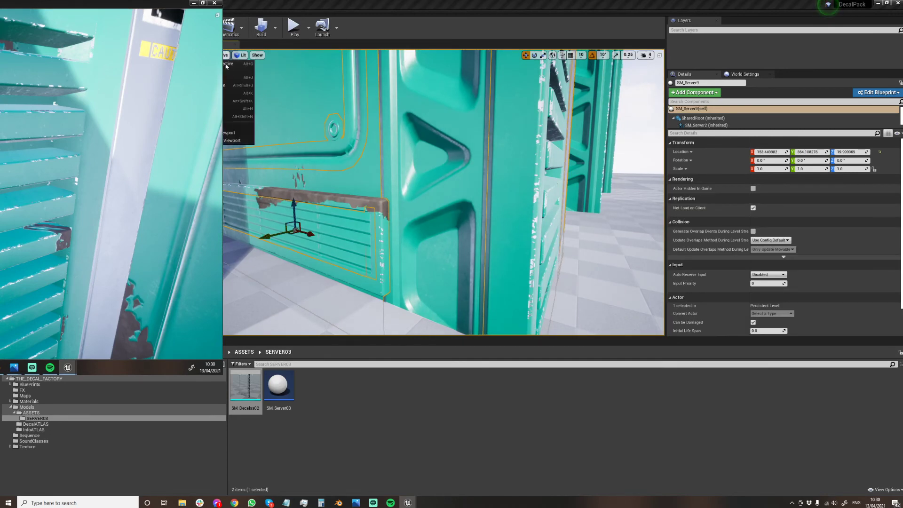
click(241, 55)
click(259, 78)
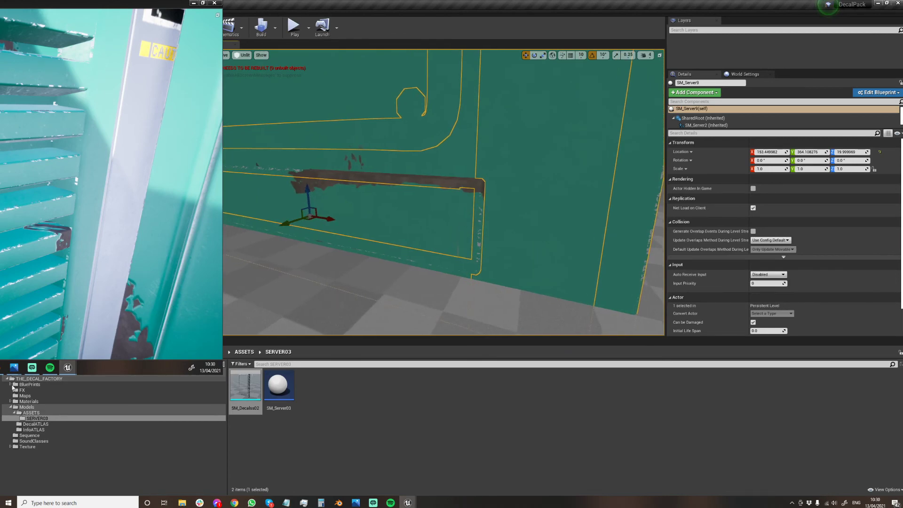
Browse the project folders to Texture and open the T_DAMAGEUV0Example mask texture.
click(32, 412)
click(37, 418)
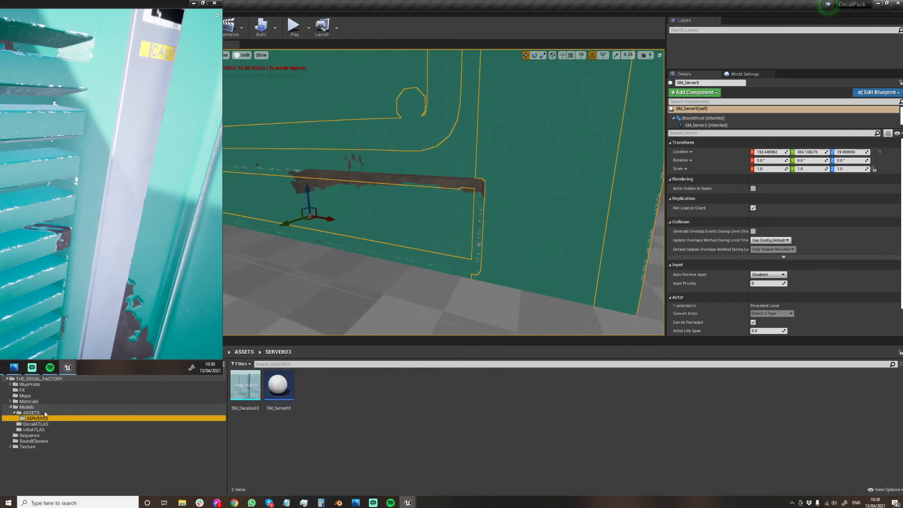
click(129, 402)
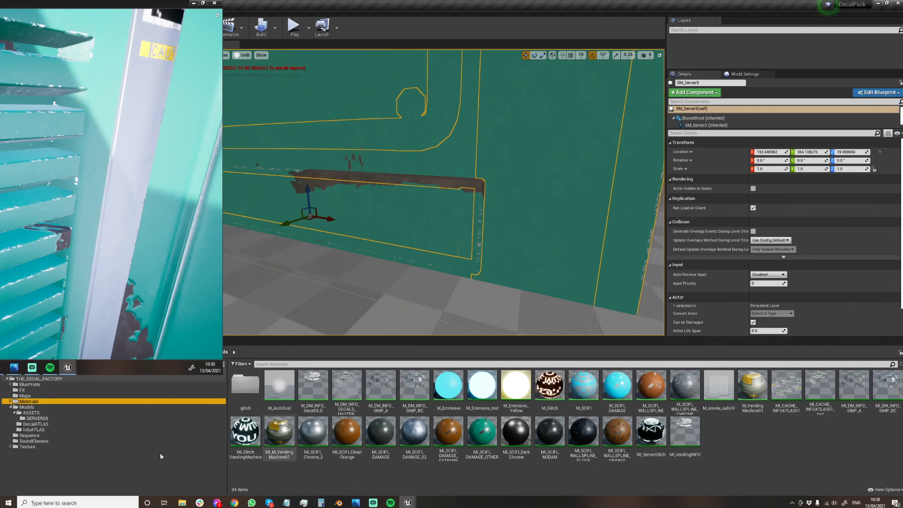
click(28, 446)
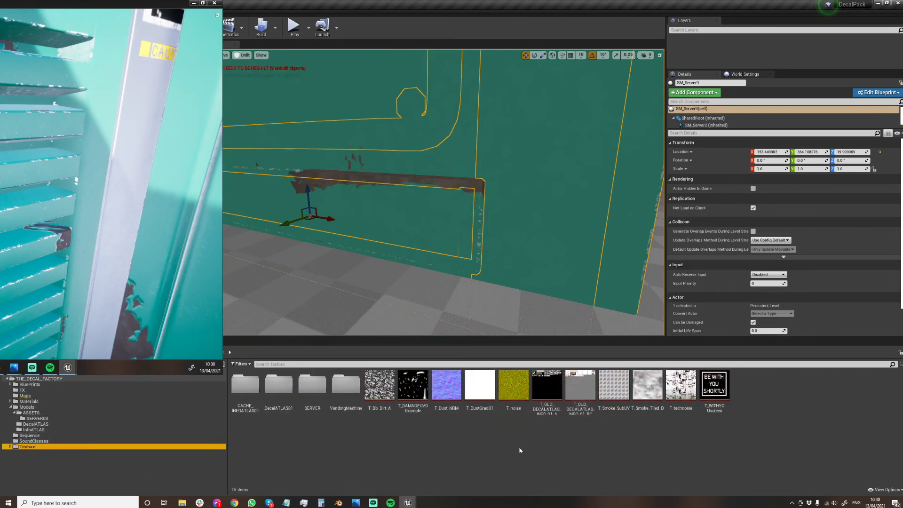
click(413, 385)
double_click(413, 386)
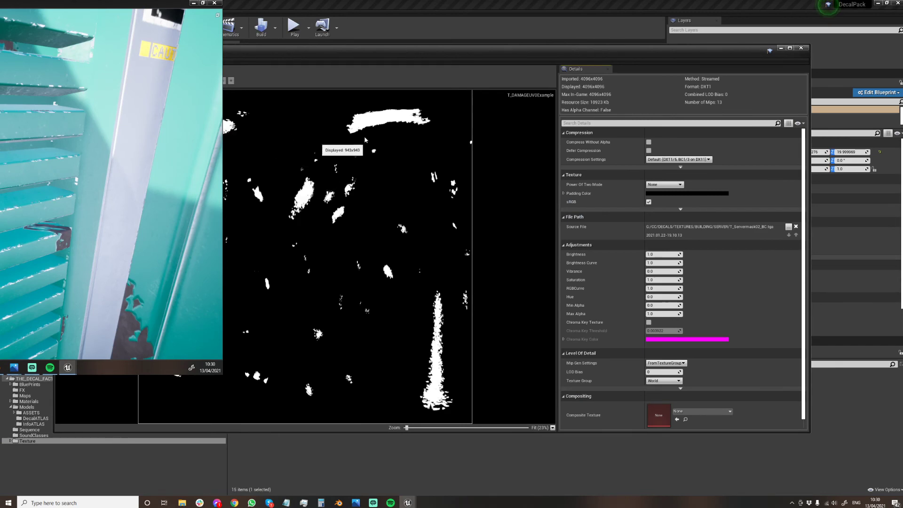
Arrange the damage mask texture window below the level view and compare the mask with the damage on the unlit servers.
drag(503, 49, 625, 235)
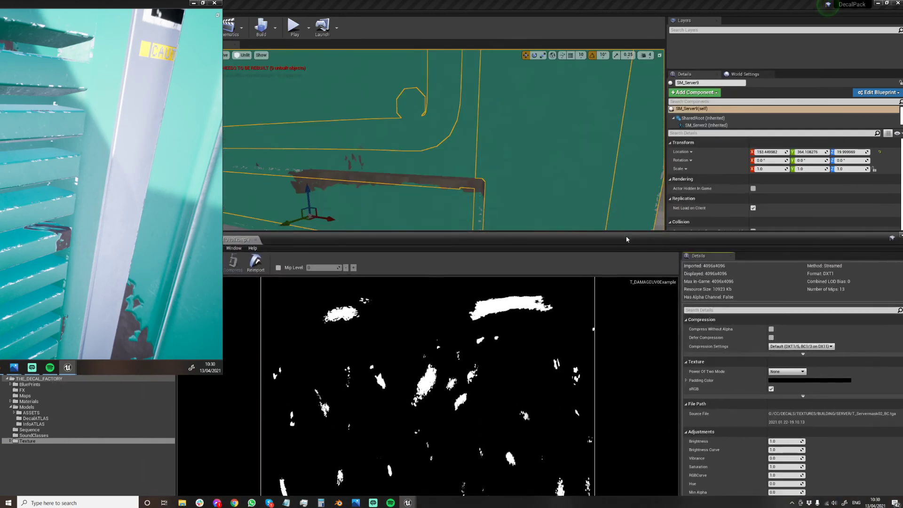
right_drag(444, 141, 498, 91)
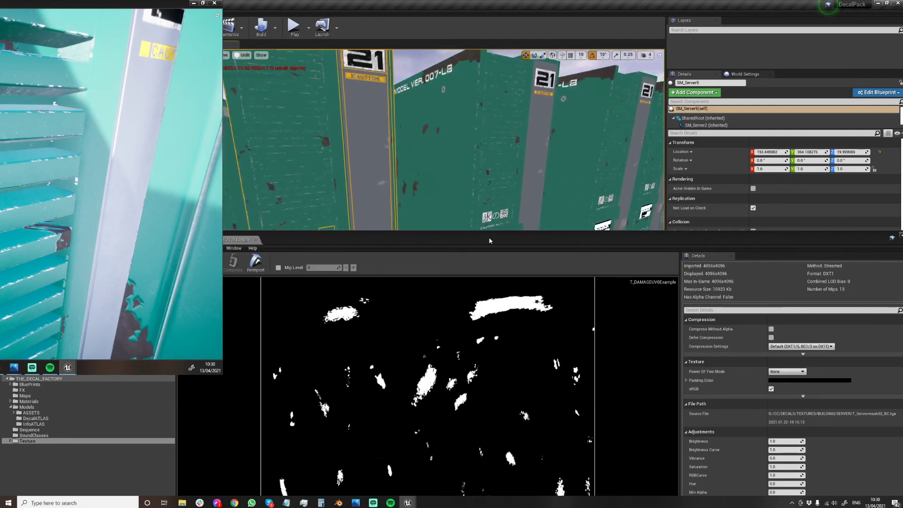
mouse_move(499, 179)
right_down()
mouse_move(494, 159)
mouse_move(480, 157)
mouse_move(487, 177)
right_up()
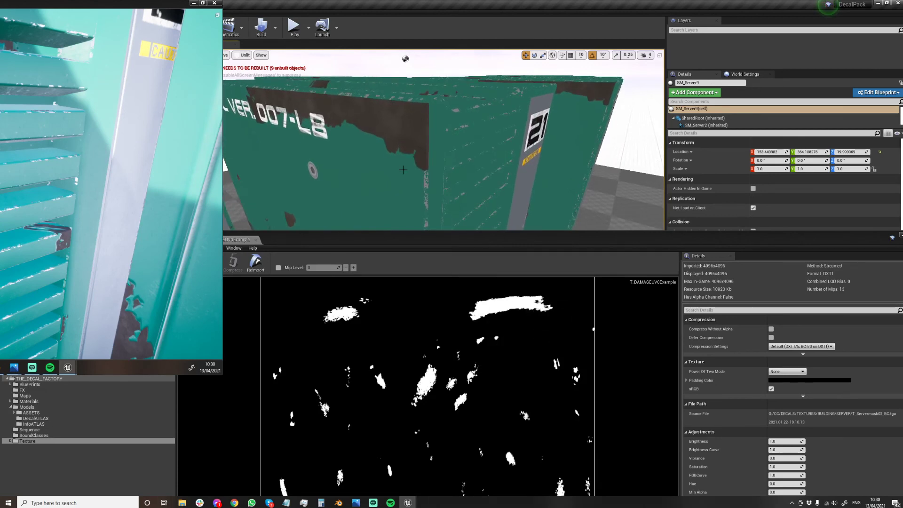
key(s)
mouse_move(402, 170)
right_down()
mouse_move(421, 144)
mouse_move(413, 166)
right_up()
drag(447, 242, 428, 388)
right_drag(436, 226, 443, 168)
key(w)
key(d)
key(d)
mouse_move(483, 193)
right_down()
mouse_move(426, 200)
mouse_move(470, 198)
right_up()
key(a)
Restore Lit shading and examine the damaged edges around the display and 660 lettering on a server.
click(248, 55)
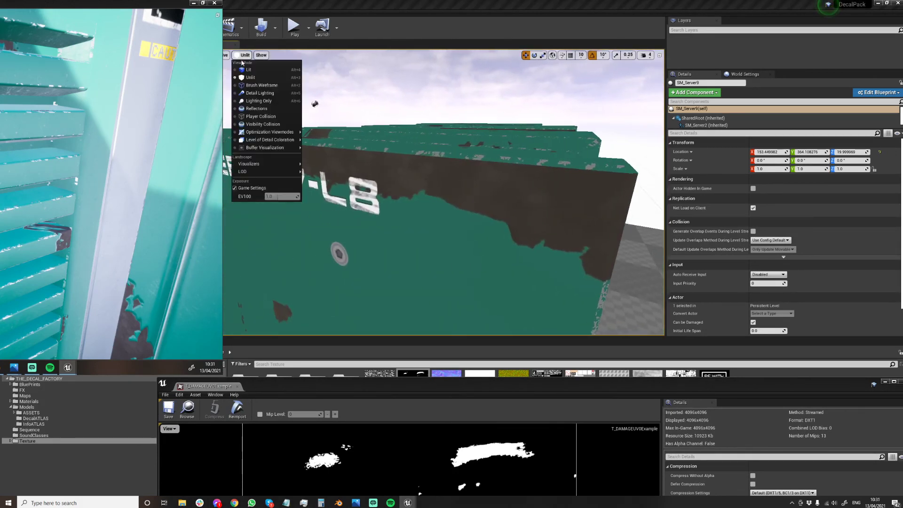
click(244, 69)
key(d)
right_drag(358, 159, 263, 188)
key(a)
key(d)
key(w)
right_drag(324, 190, 349, 202)
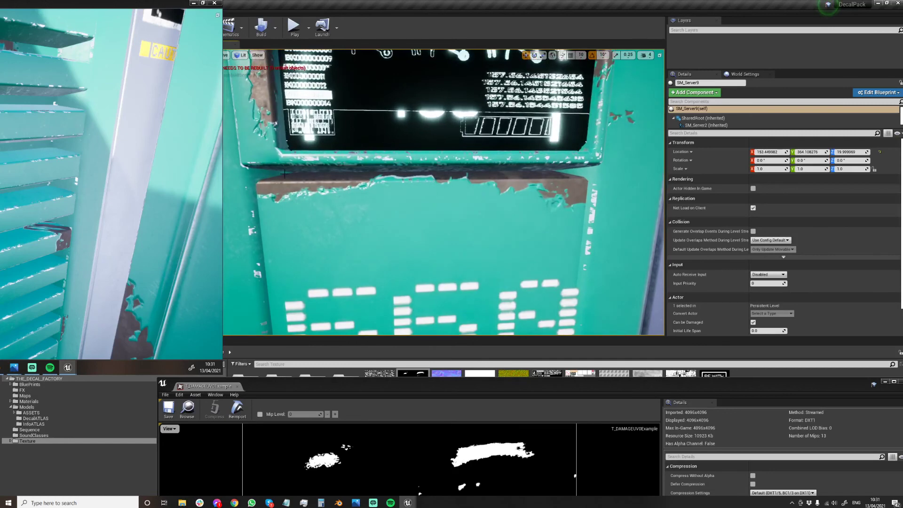
scroll(348, 214, down, 4)
click(464, 187)
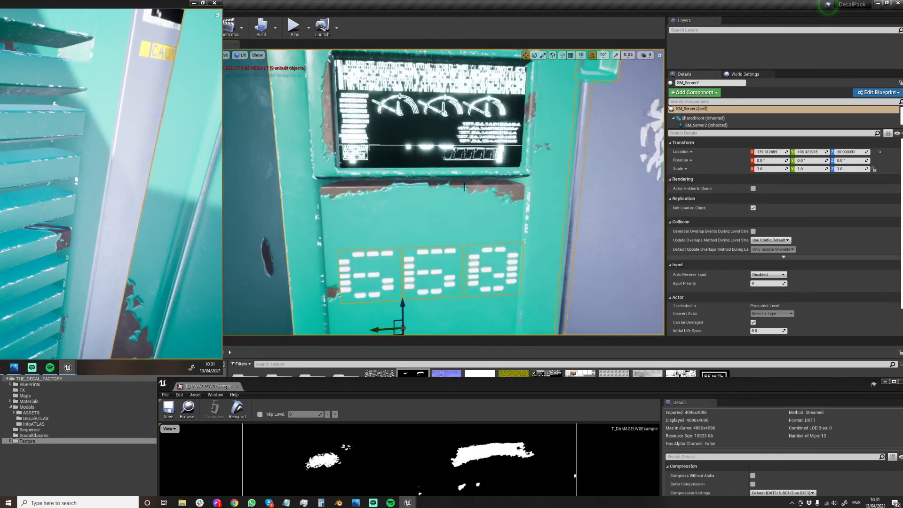
Compare the damage mask's shapes with the chipped paint on the server front and grey side panel.
drag(449, 386, 402, 113)
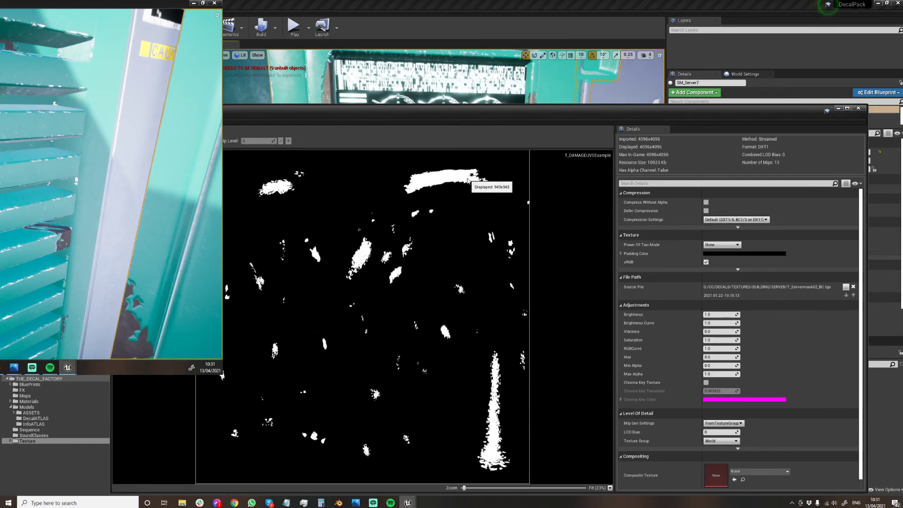
drag(510, 111, 524, 288)
right_drag(506, 216, 463, 221)
key(w)
key(d)
key(s)
drag(464, 291, 480, 418)
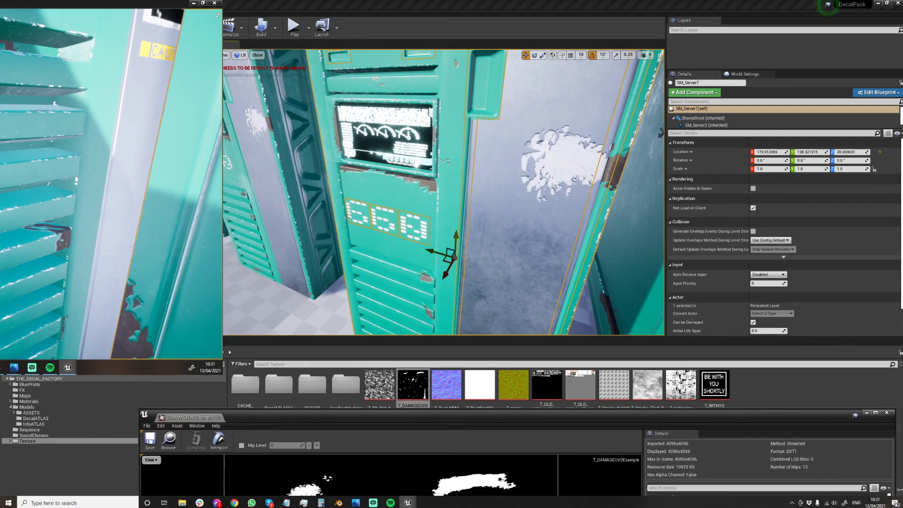
Look over the rows of servers from the front and close the damage mask texture.
key(s)
right_drag(470, 226, 518, 186)
key(a)
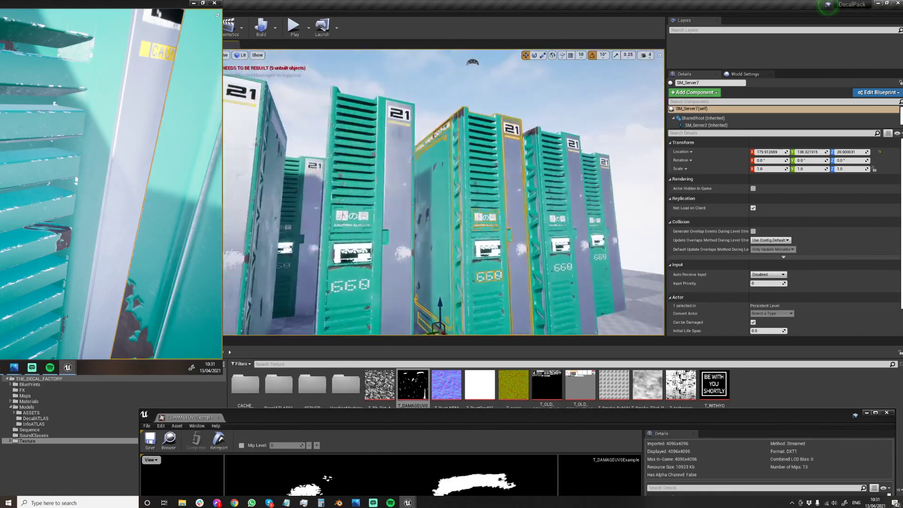
key(w)
mouse_move(515, 123)
right_down()
mouse_move(499, 141)
mouse_move(515, 96)
mouse_move(512, 123)
mouse_move(498, 123)
right_up()
key(s)
click(514, 96)
key(d)
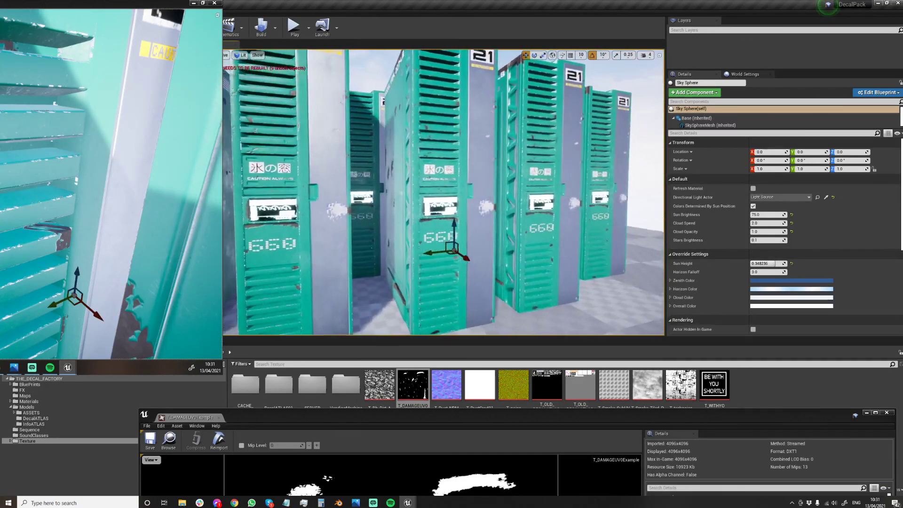
key(a)
right_drag(447, 248, 465, 253)
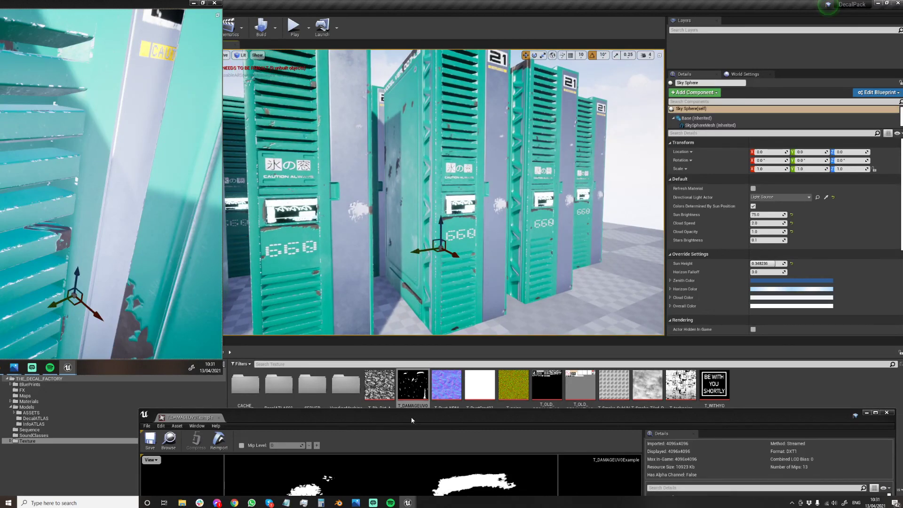
click(887, 412)
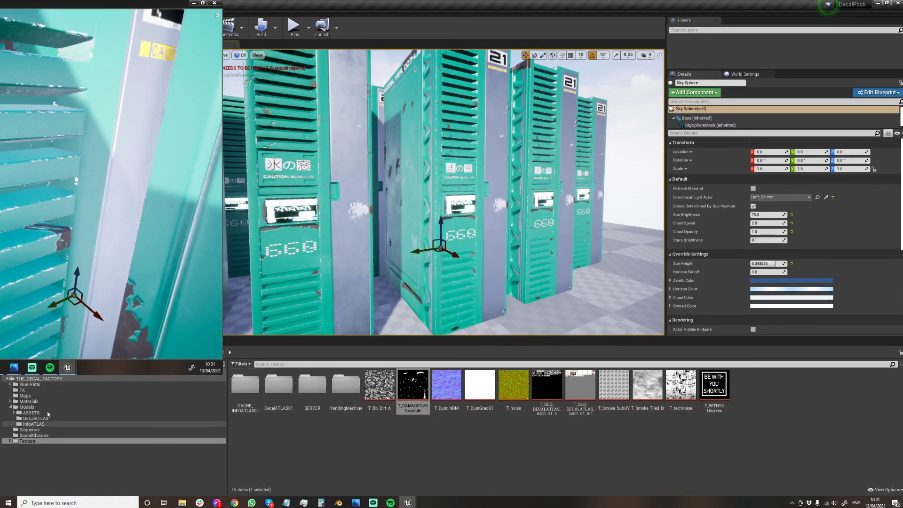
Place a BP_02StickerDECALS from the BluePrints folder below the nearest server's 660 lettering, scaled uniformly to about 0.33.
click(46, 385)
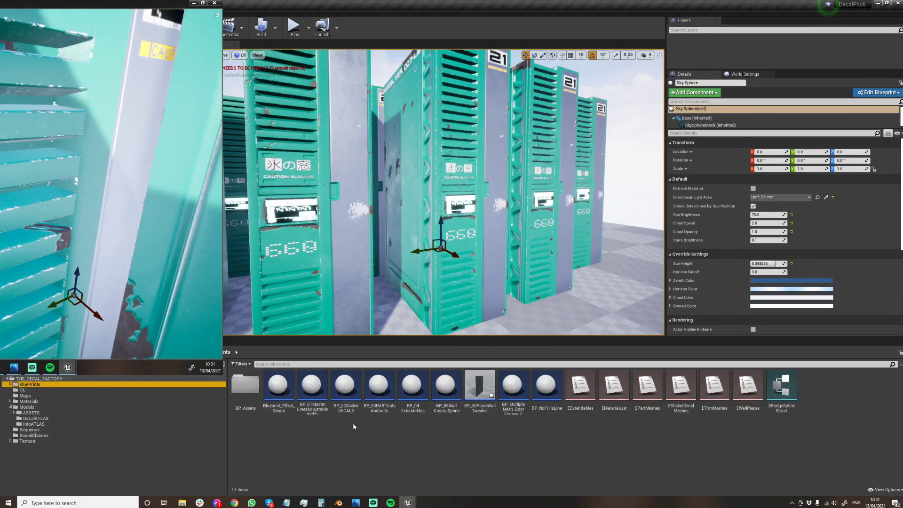
drag(339, 389, 301, 260)
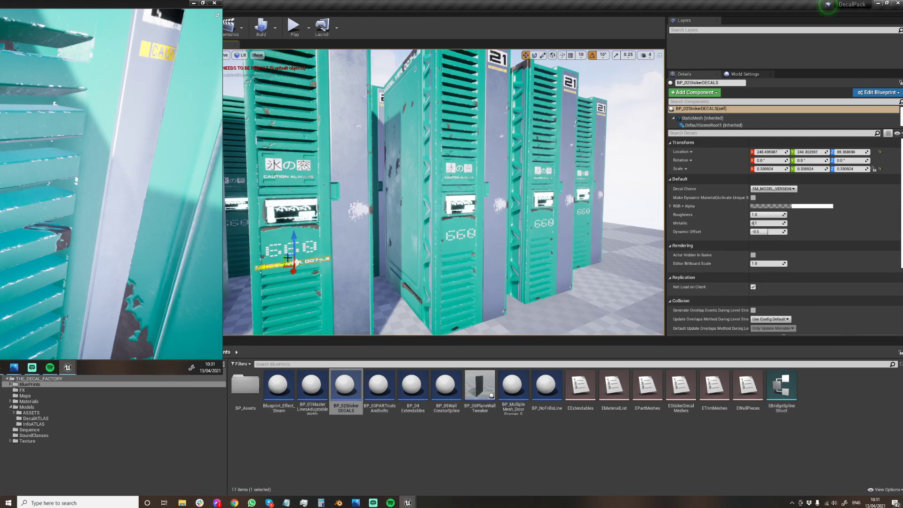
key(Escape)
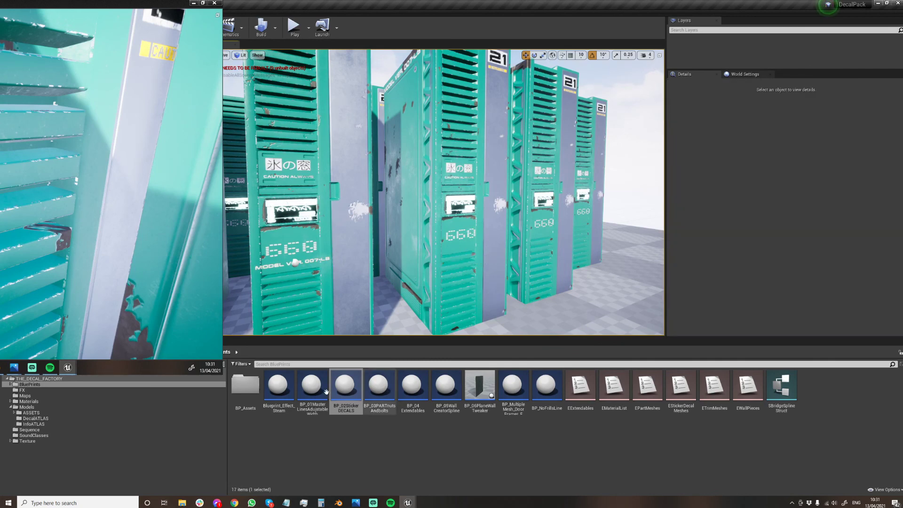
Rotate a second BP_02StickerDECALS by -90° about X and position it vertically on the next server's grey front strip.
click(494, 240)
key(e)
drag(473, 217, 496, 148)
key(w)
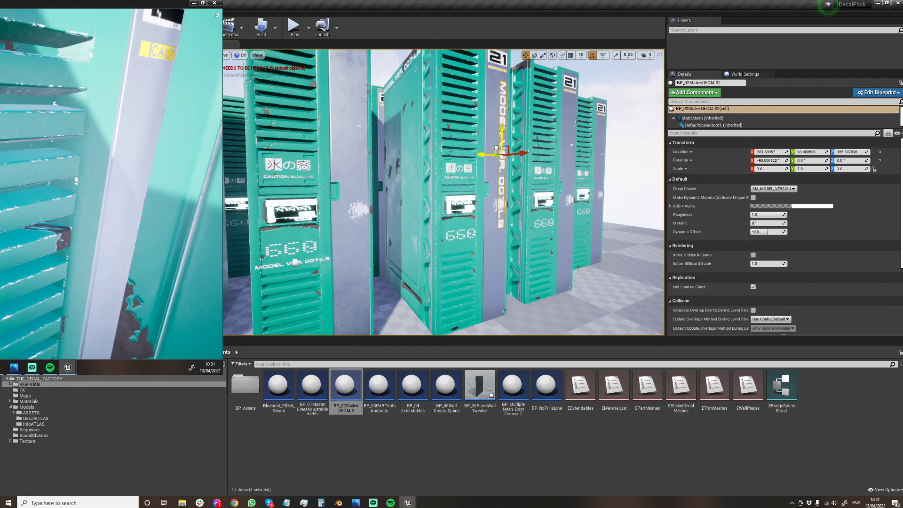
mouse_move(559, 161)
right_down()
mouse_move(522, 160)
mouse_move(587, 160)
mouse_move(576, 160)
right_up()
click(559, 161)
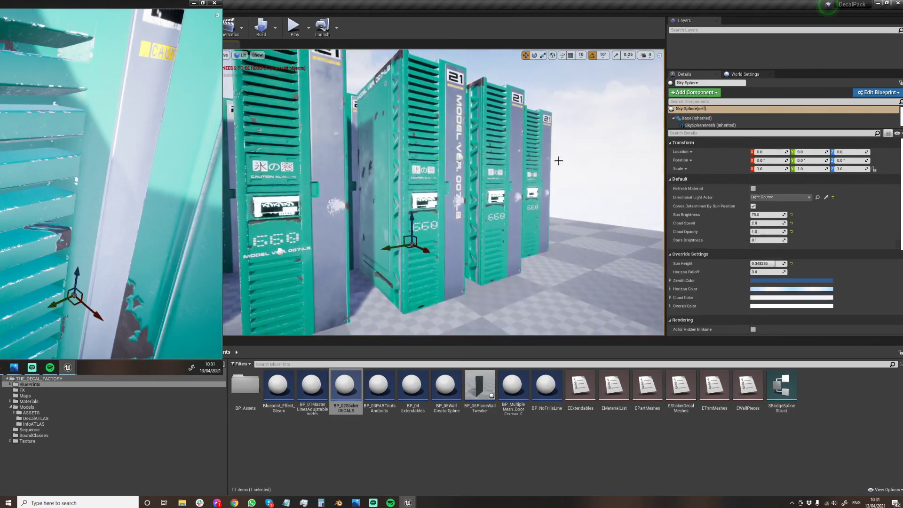
Place another BP_02StickerDECALS on the nearest server's grey front strip and try the SM_ALERT and SM_CAUTION_FULL decals on it.
drag(346, 388, 330, 147)
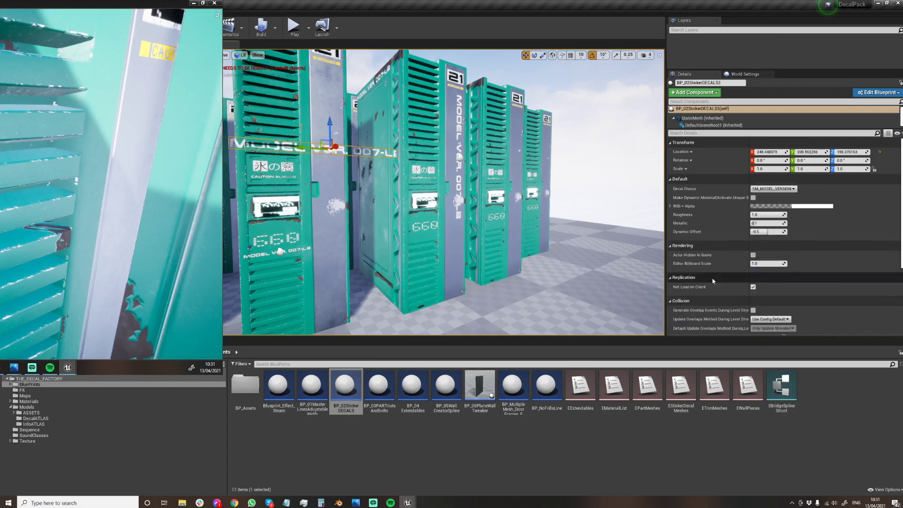
click(773, 189)
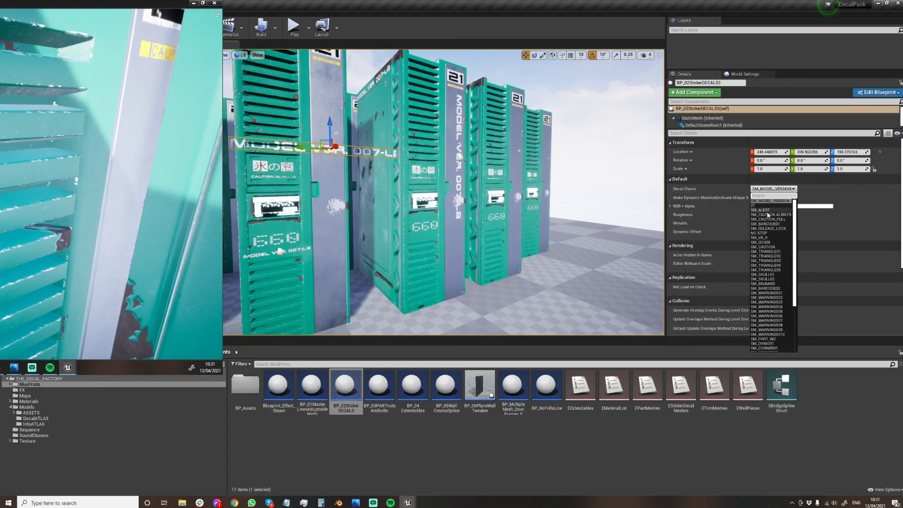
click(767, 197)
click(768, 188)
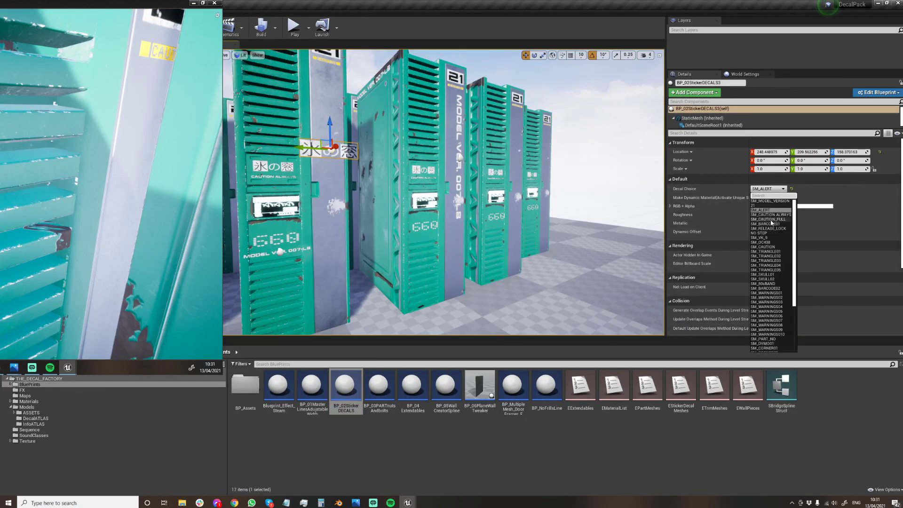
click(774, 221)
Switch the new sticker to SM_TRIANGLE01, scaled uniformly to about 2.1, and stack three copies vertically on the grey strip.
click(771, 188)
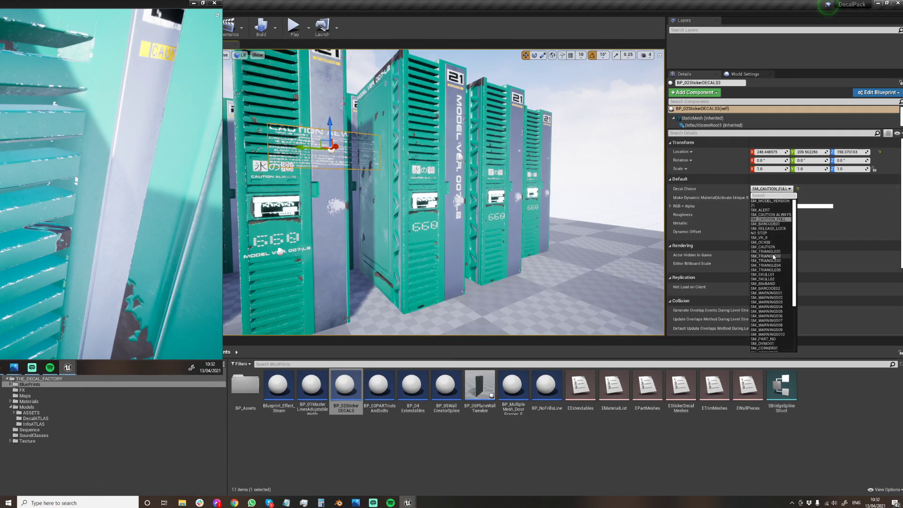
click(770, 251)
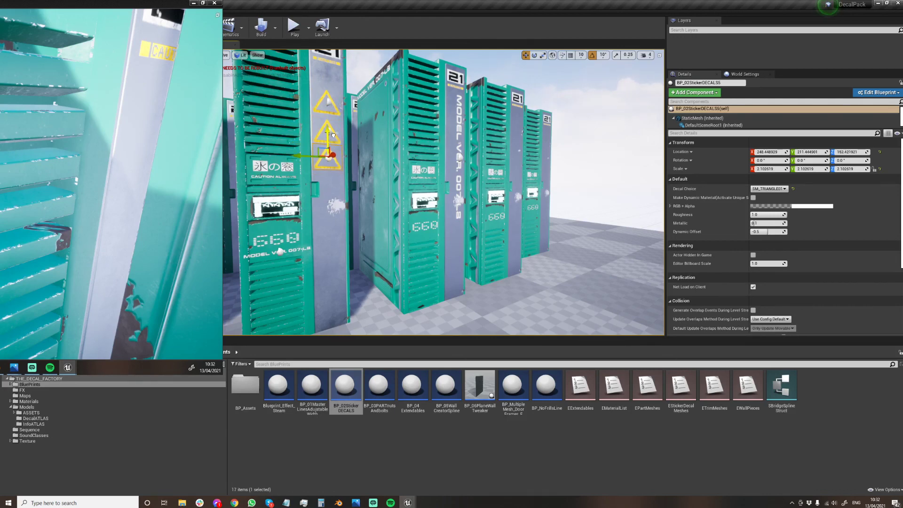
click(584, 95)
Look over the rows of servers from the front and from above to compare their sticker variations.
mouse_move(400, 166)
right_down()
mouse_move(423, 167)
mouse_move(400, 167)
right_up()
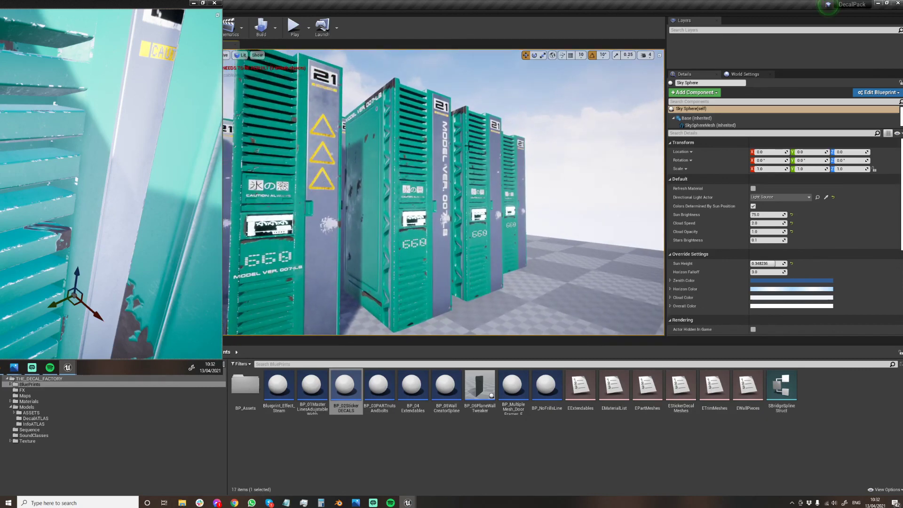
right_drag(393, 193, 344, 210)
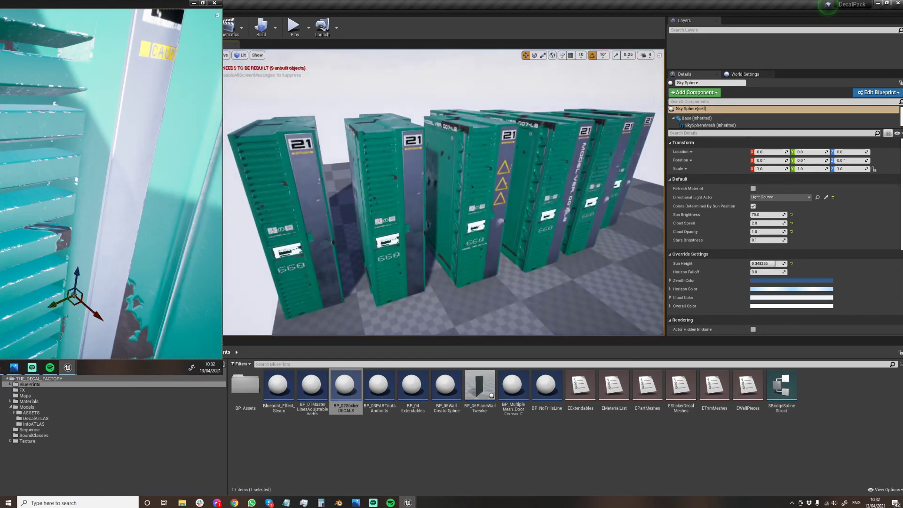
mouse_move(111, 188)
right_down()
mouse_move(128, 187)
mouse_move(117, 190)
right_up()
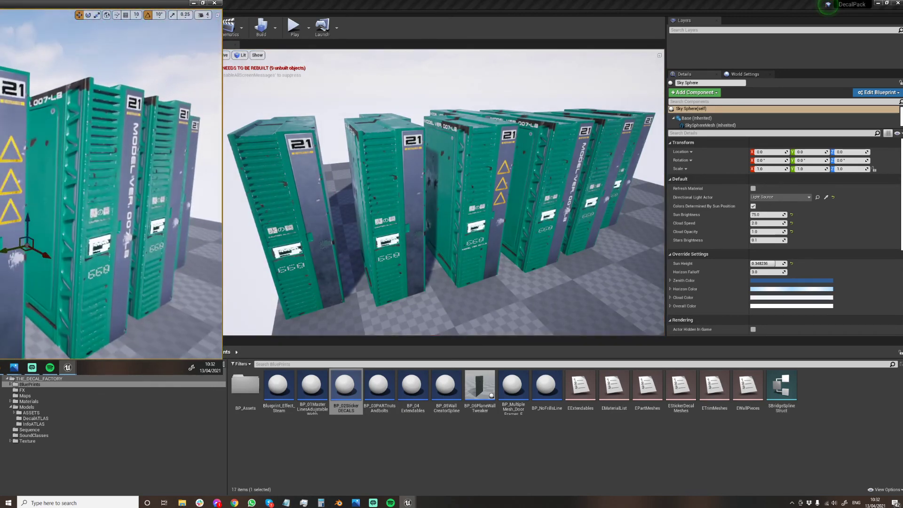
right_drag(278, 140, 301, 139)
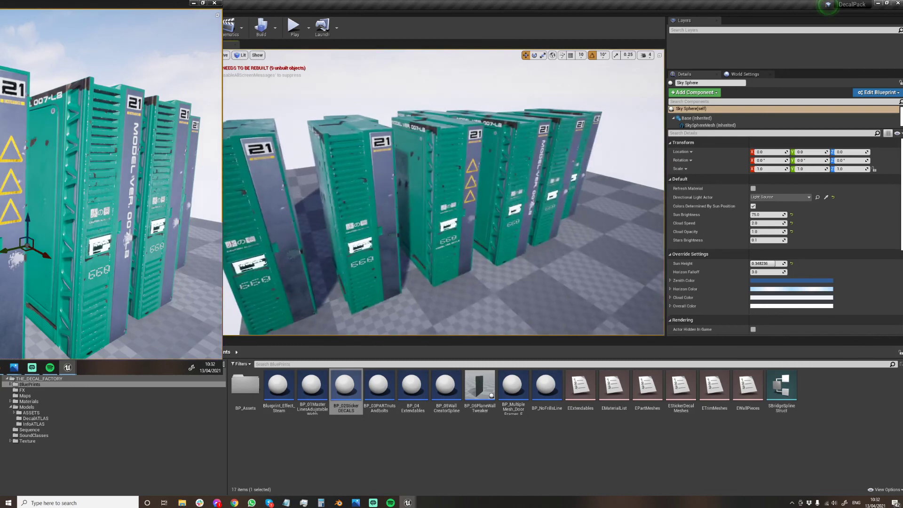